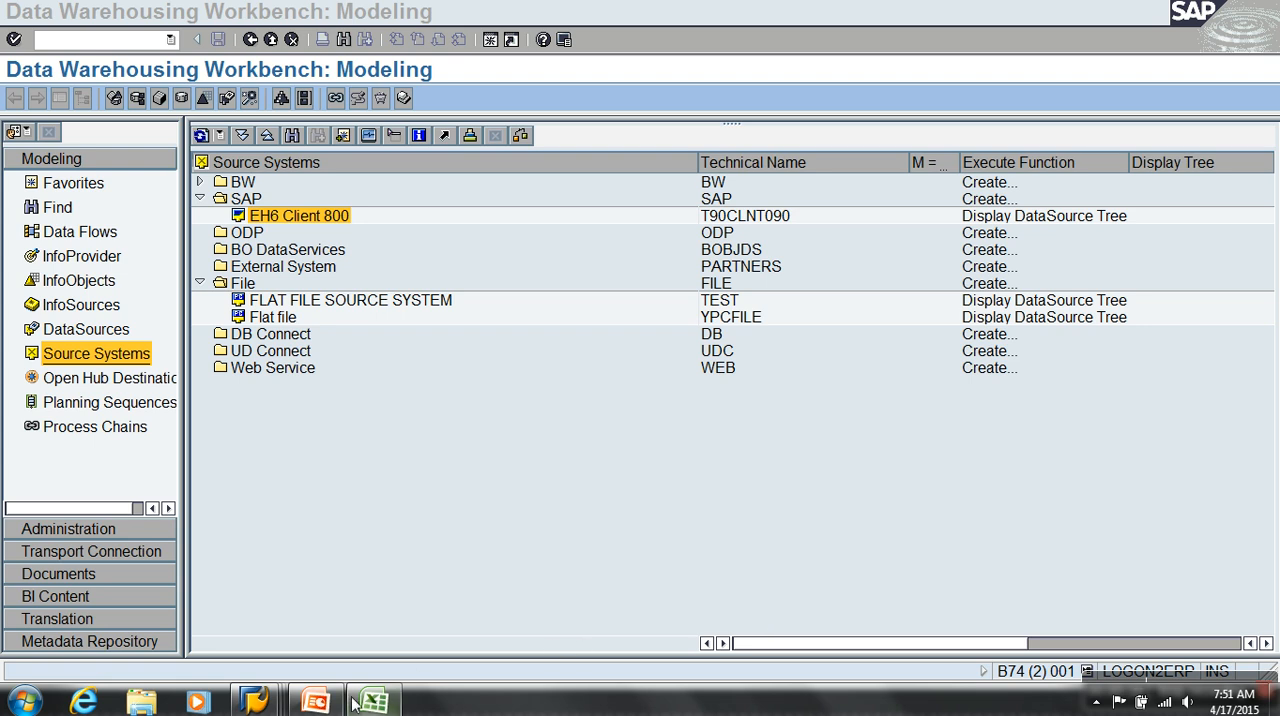
# Switch to the EH6 session, start transaction SE11 and display the database table VBAK
pyautogui.moveTo(254, 700)
pyautogui.click(341, 601)
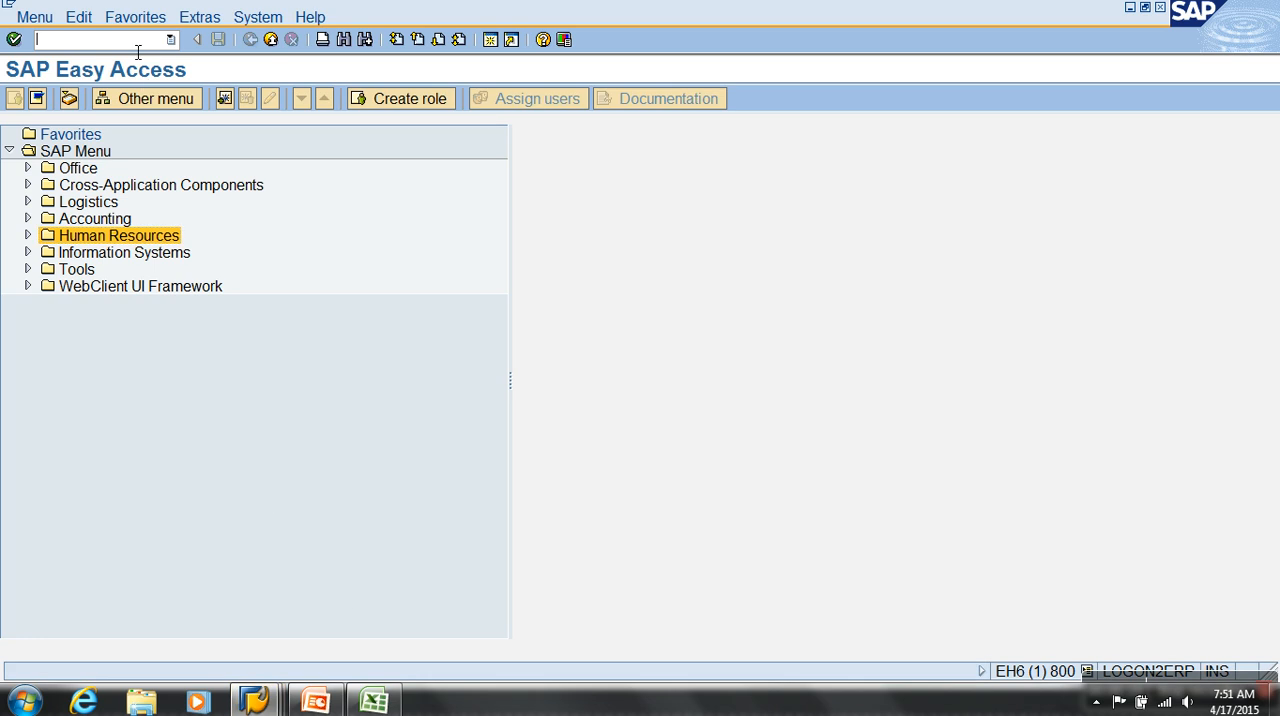
pyautogui.write('se11')
pyautogui.press('Return')
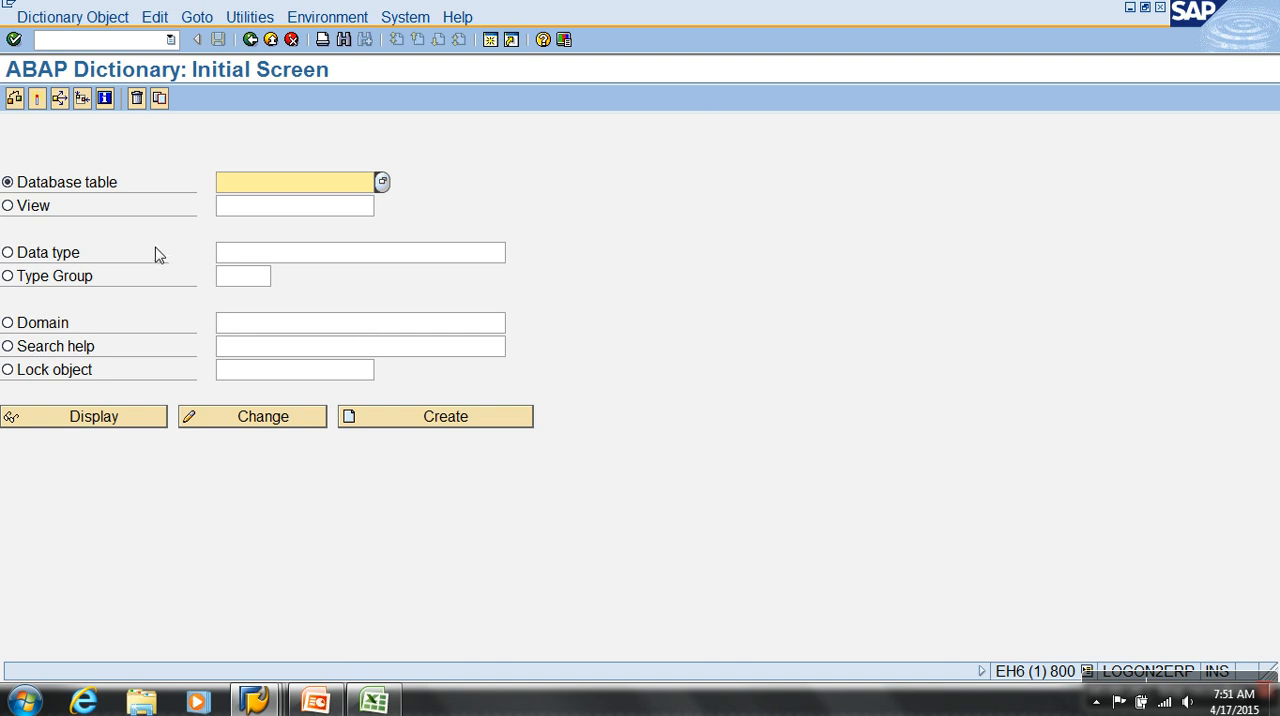
pyautogui.write('VBAK')
pyautogui.click(124, 416)
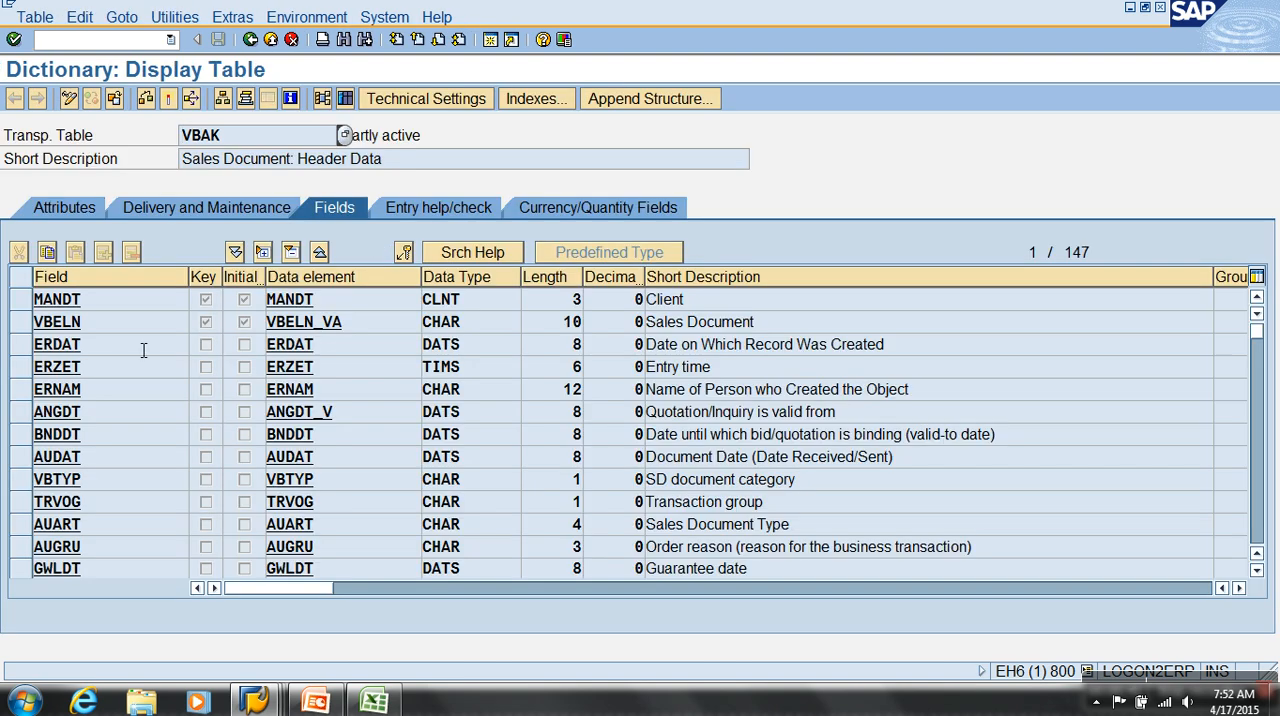
# Open the contents selection screen for table VBAK and check its number of entries
pyautogui.moveTo(182, 160); pyautogui.dragTo(412, 165)
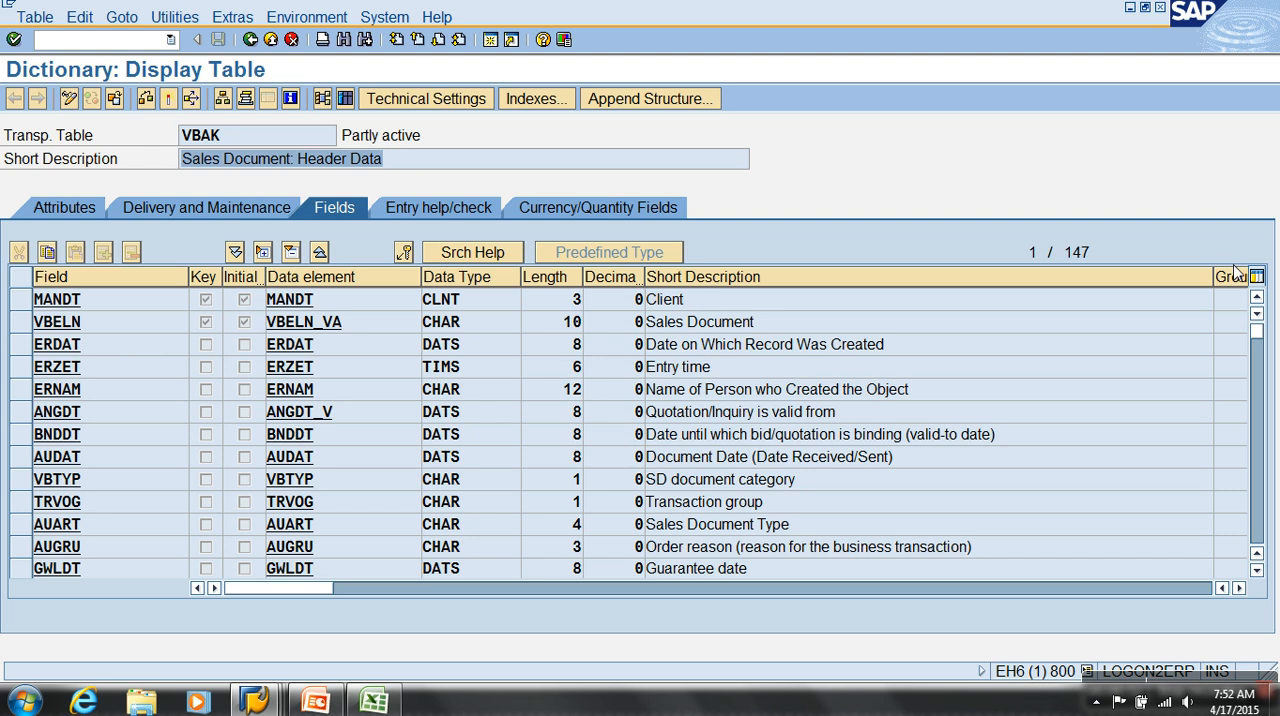
pyautogui.moveTo(1093, 253); pyautogui.dragTo(1031, 255)
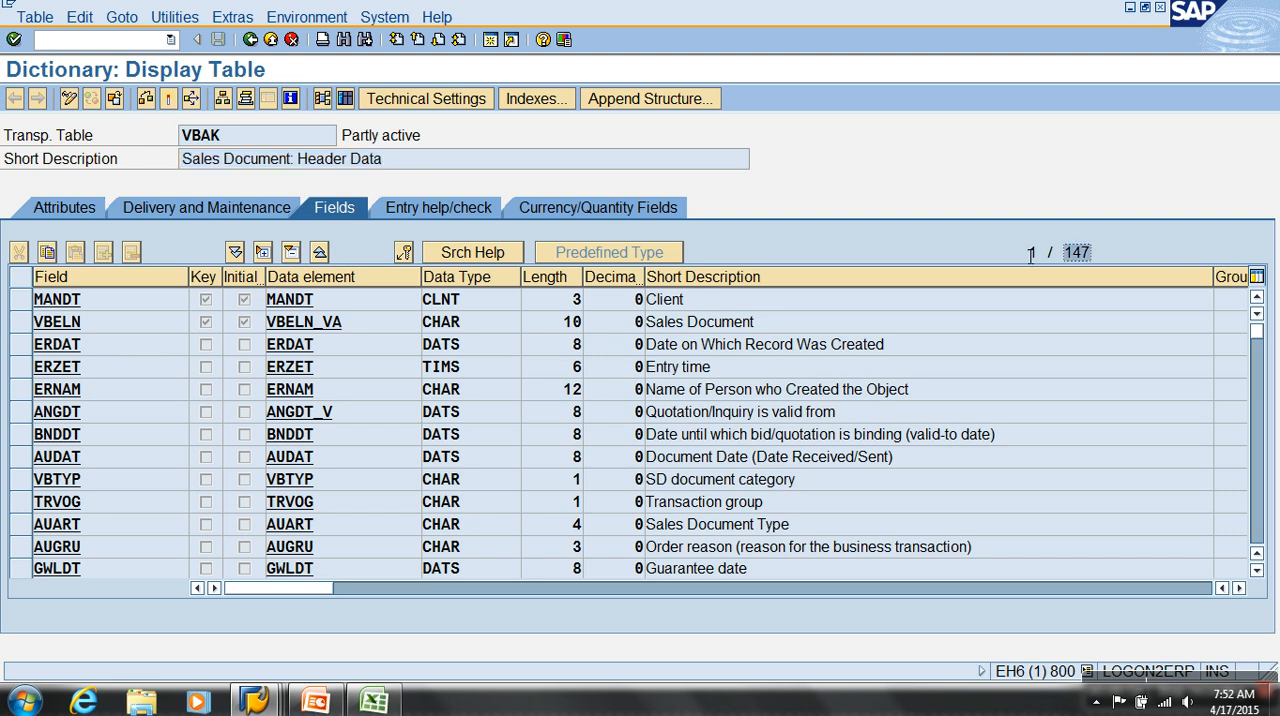
pyautogui.click(345, 100)
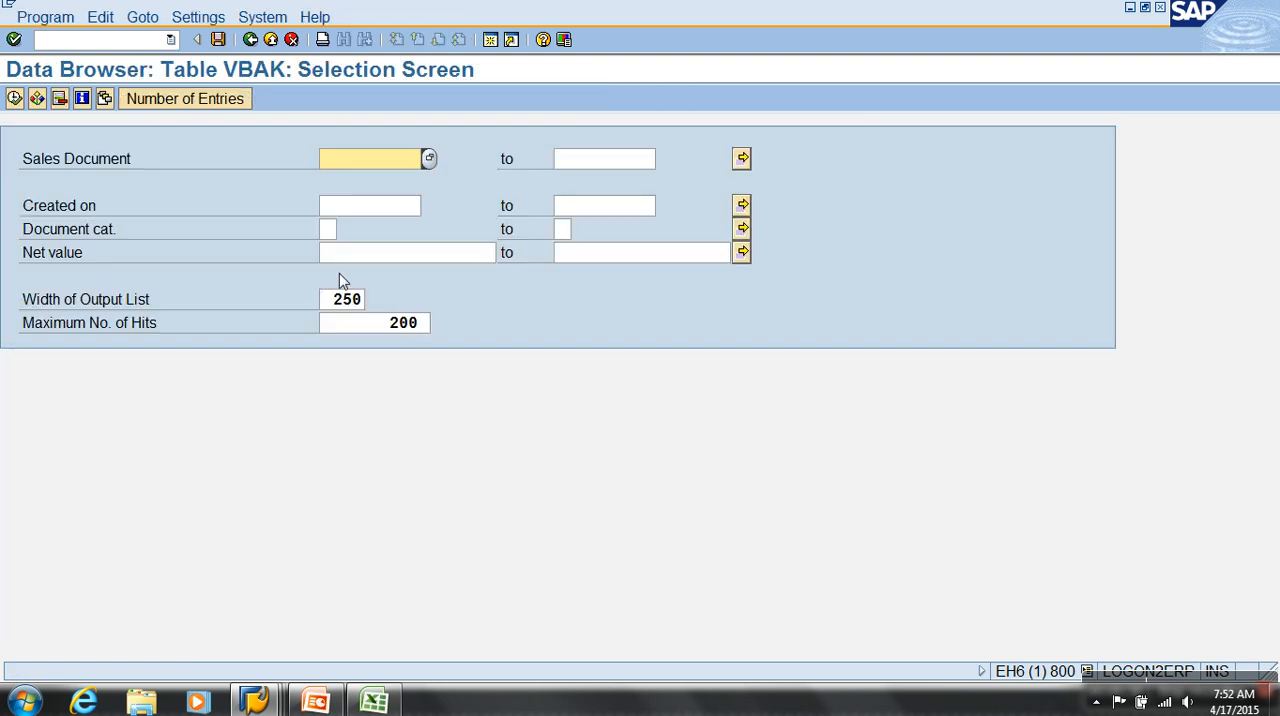
pyautogui.click(200, 99)
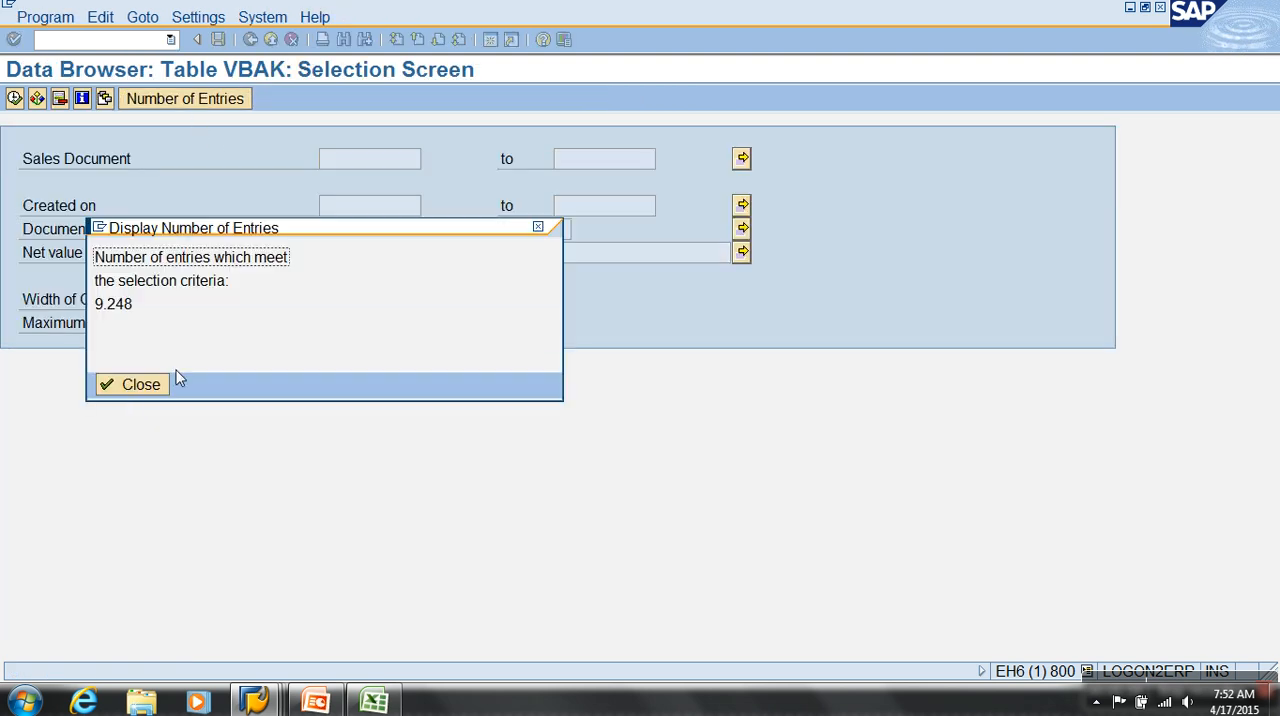
pyautogui.click(121, 389)
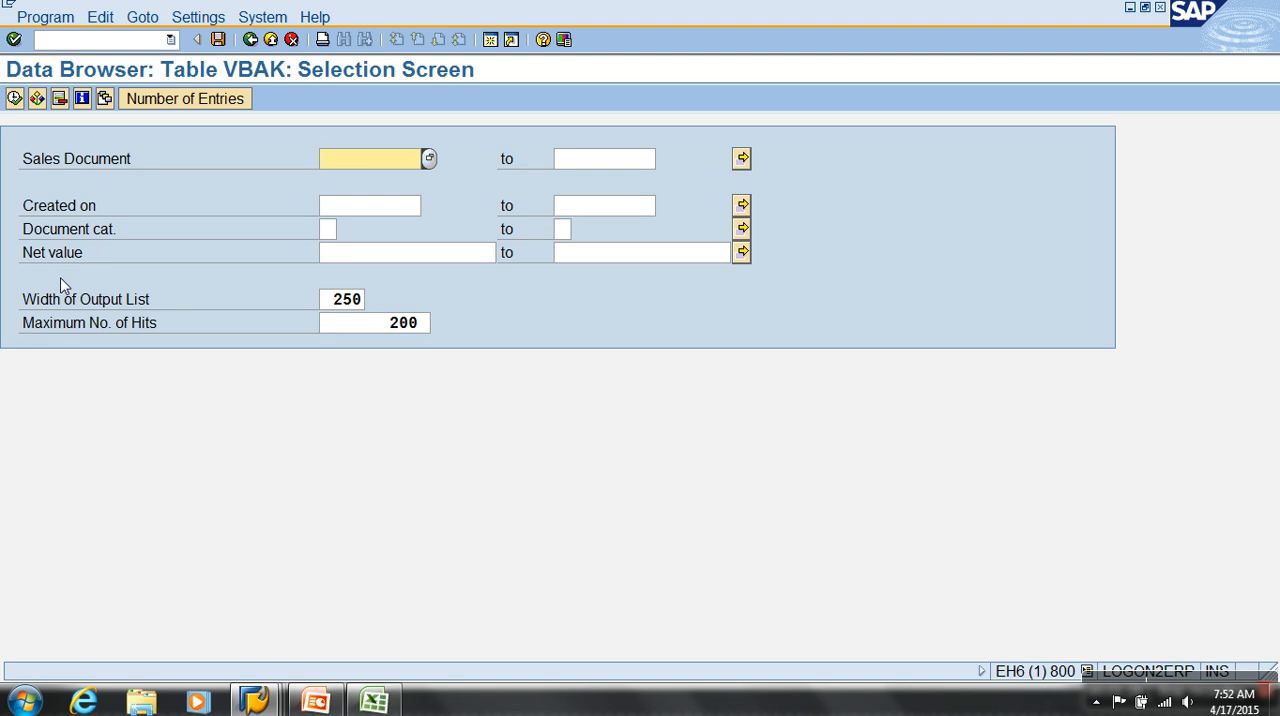
# Return to the VBAK field list and mark the fields VBELN, ERDAT, NETWR and WAERK
pyautogui.click(250, 39)
pyautogui.click(22, 322)
pyautogui.click(25, 342)
pyautogui.scroll(-1, 53, 506)
pyautogui.scroll(-1, 53, 506)
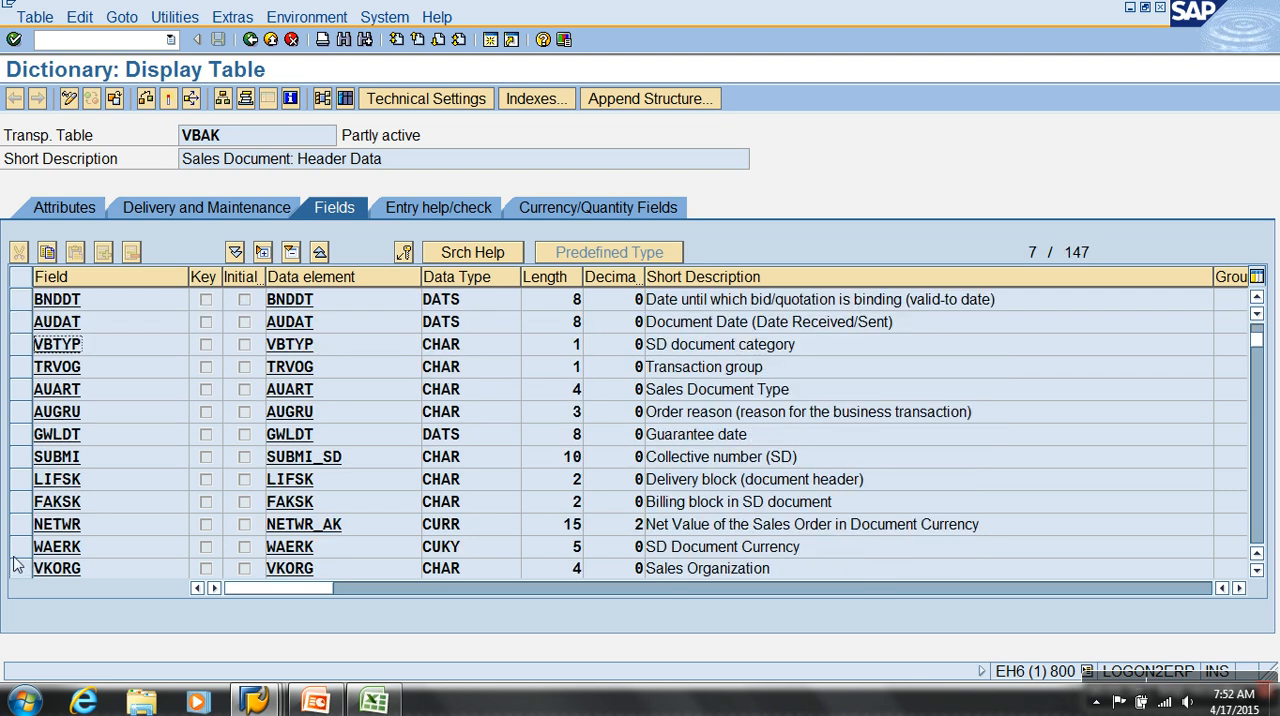
pyautogui.click(22, 524)
pyautogui.click(24, 547)
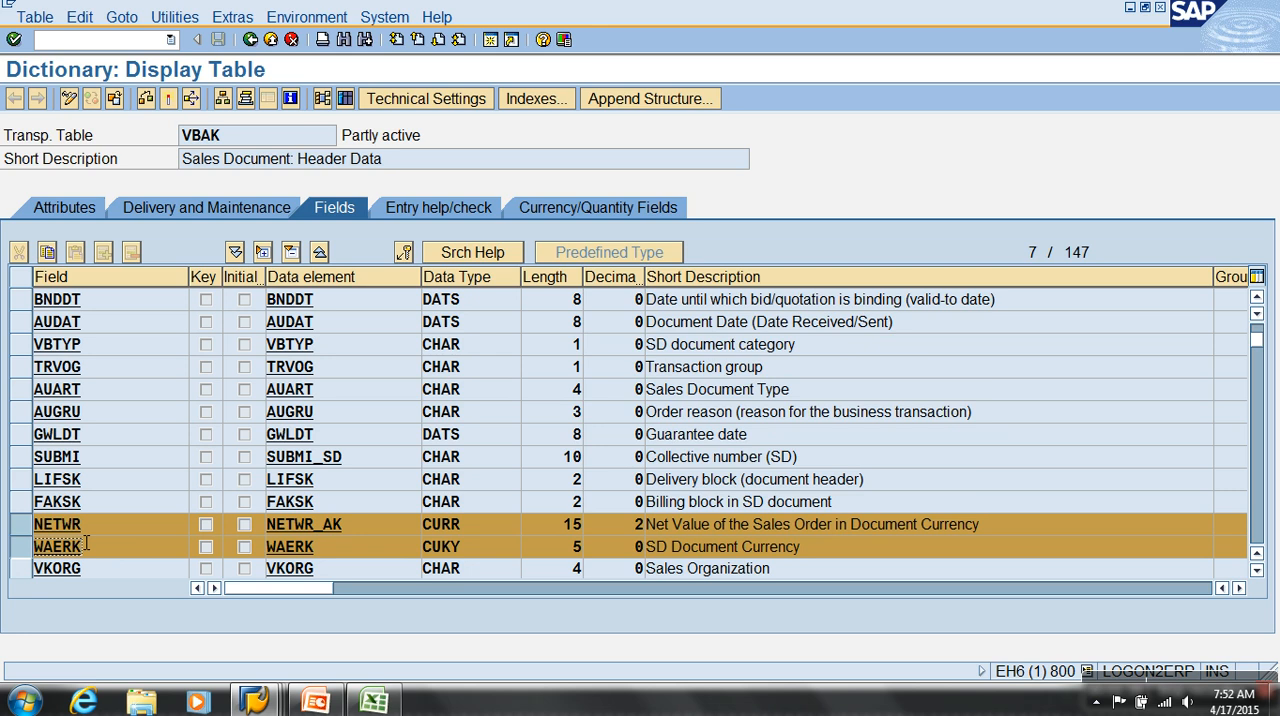
# Review the descriptions of the marked VBAK fields, especially the creation date ERDAT, net value NETWR and currency WAERK
pyautogui.scroll(2, 100, 530)
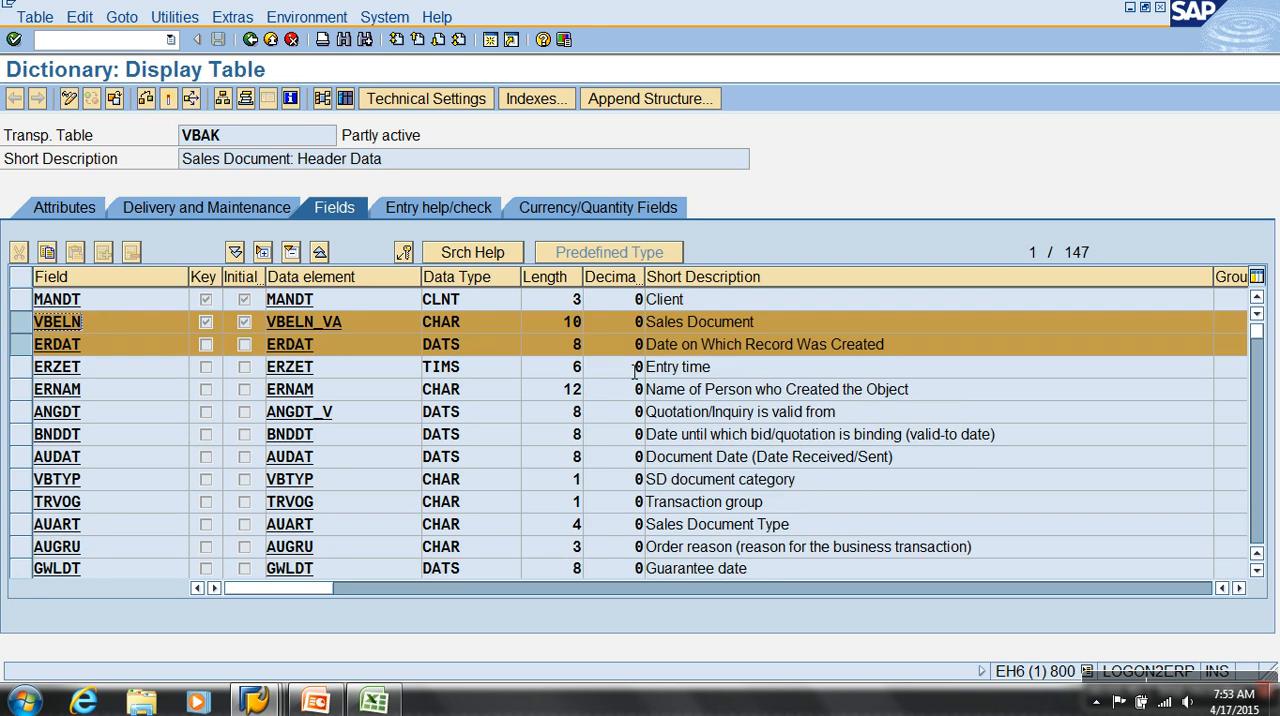
pyautogui.click(160, 352)
pyautogui.click(705, 353)
pyautogui.scroll(-3, 703, 355)
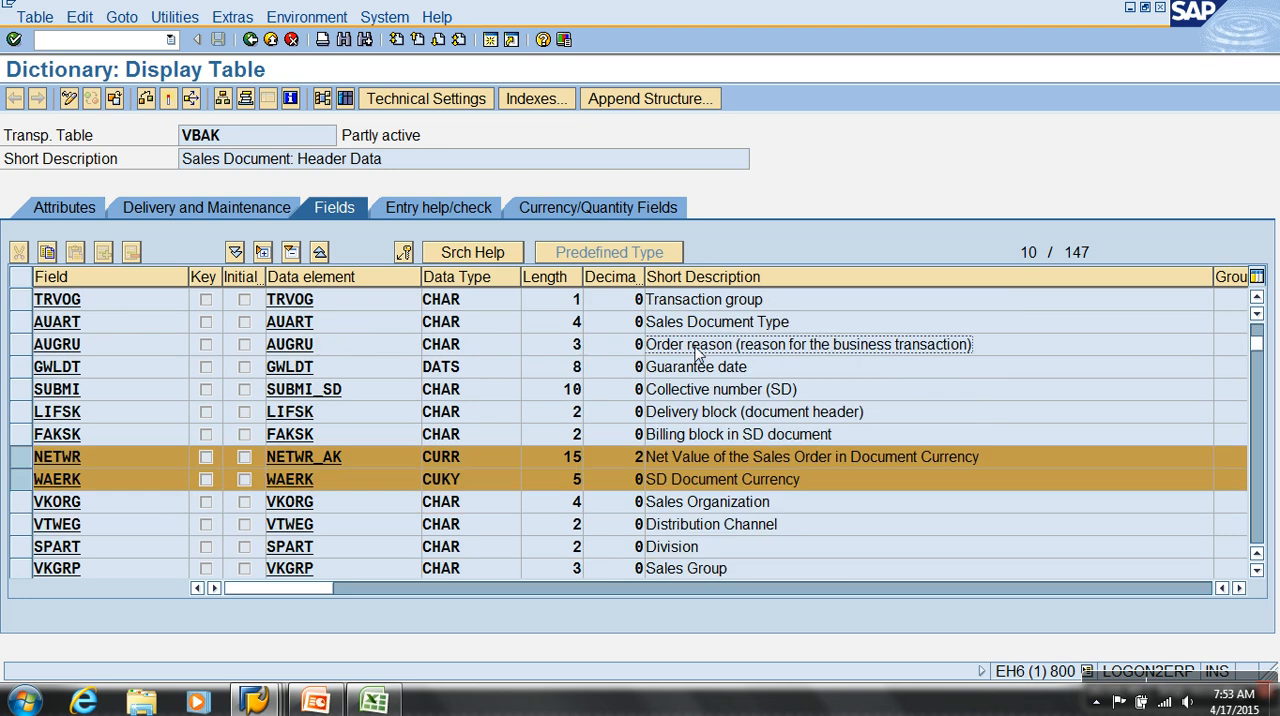
pyautogui.click(108, 462)
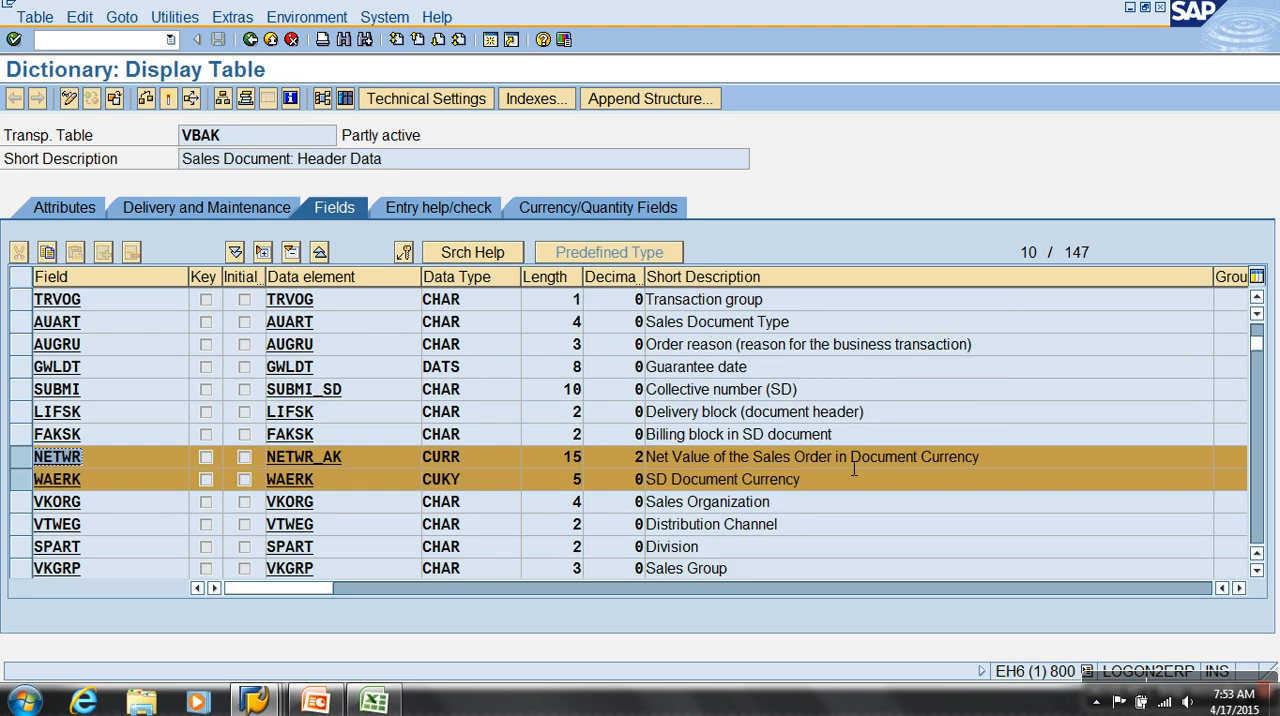
pyautogui.moveTo(871, 458); pyautogui.dragTo(510, 460)
pyautogui.click(122, 484)
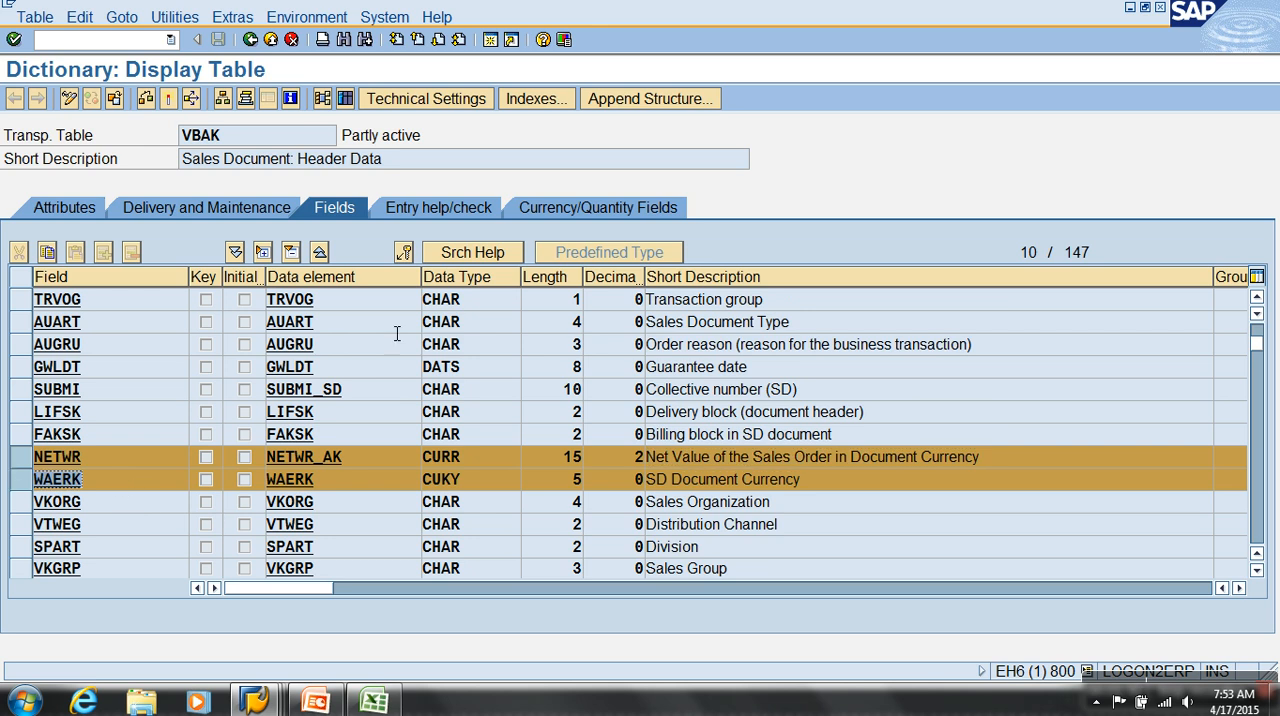
# Examine the reference table and reference field assigned to NETWR in the currency/quantity fields of VBAK
pyautogui.click(562, 213)
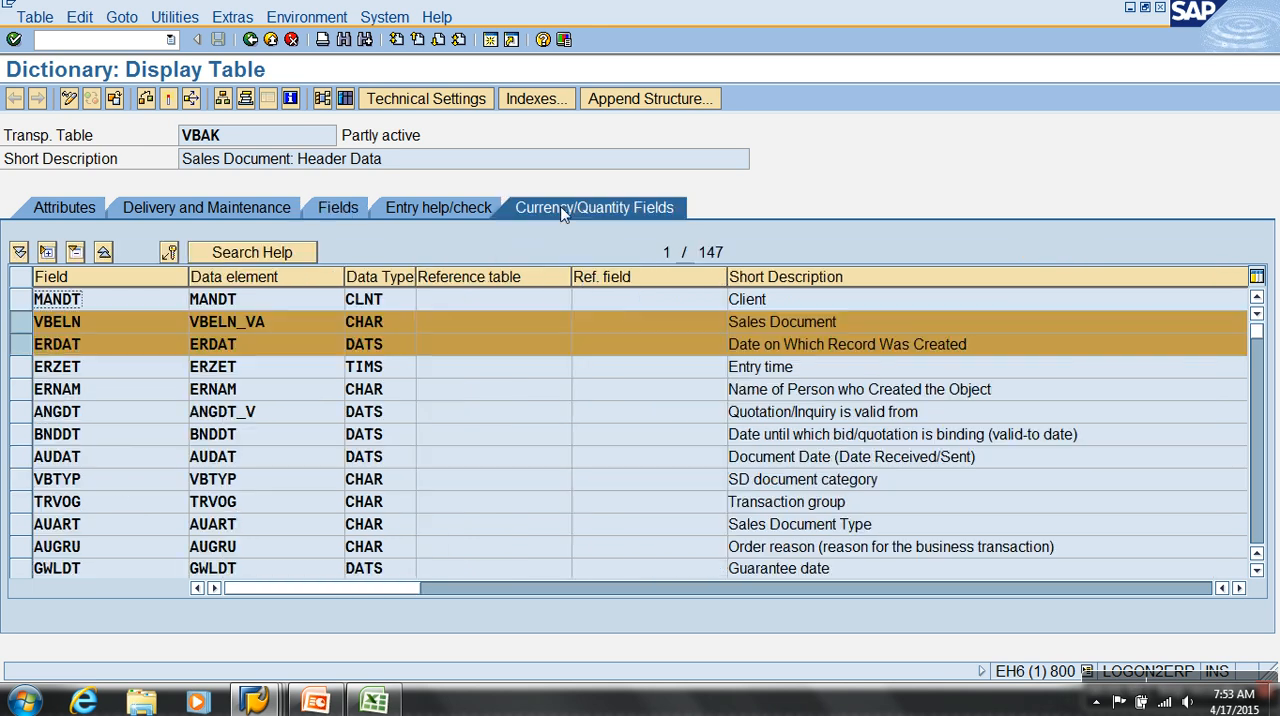
pyautogui.scroll(-3, 352, 437)
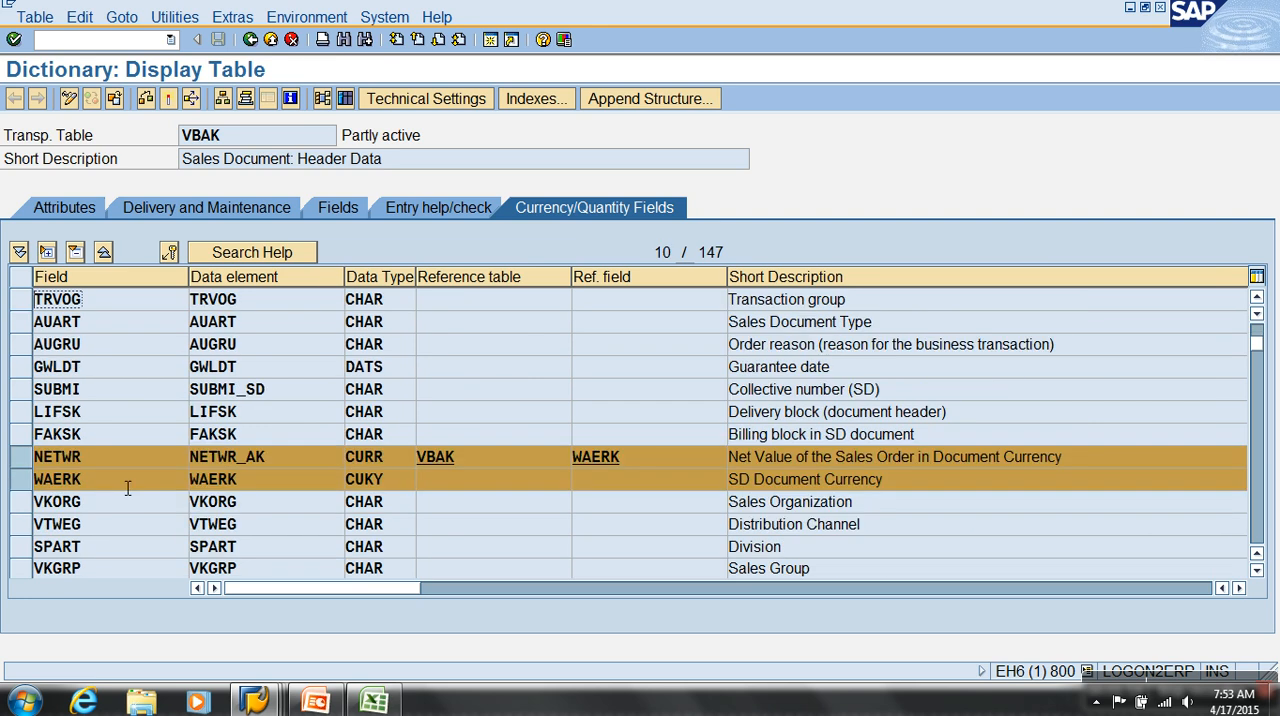
pyautogui.click(96, 466)
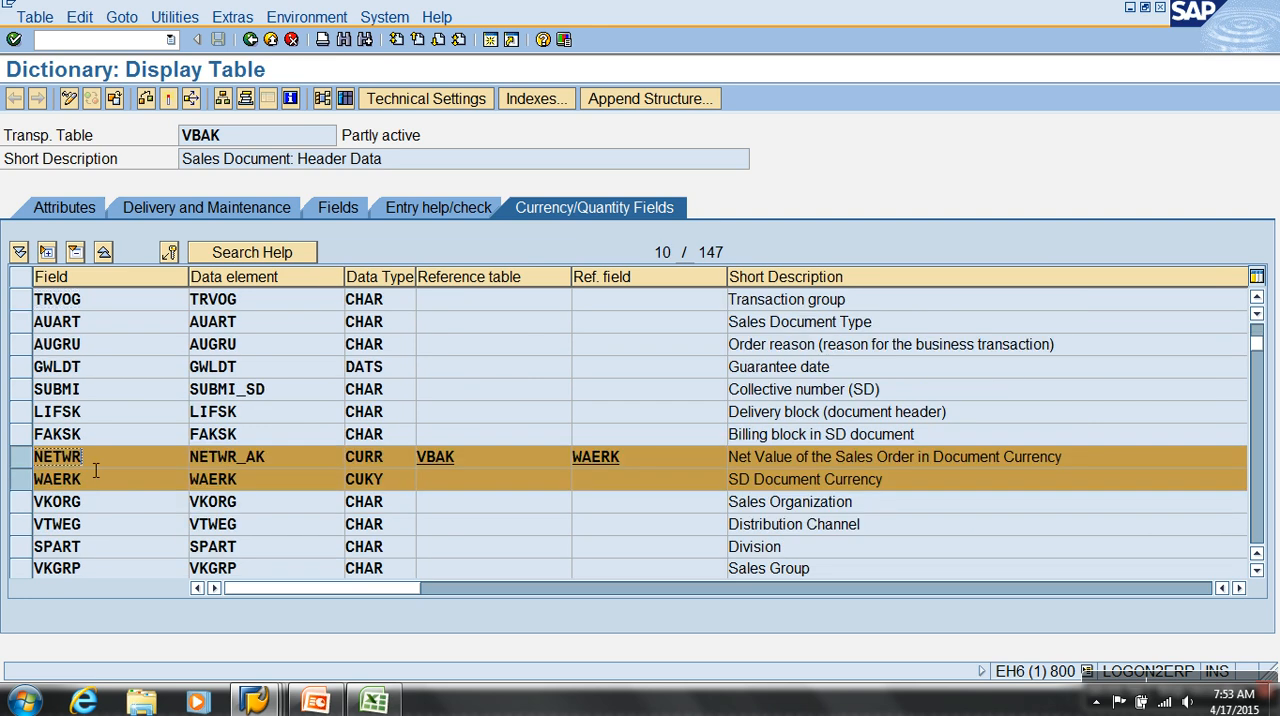
pyautogui.click(87, 488)
pyautogui.click(666, 463)
pyautogui.click(376, 480)
pyautogui.click(604, 458)
pyautogui.click(378, 462)
# Leave the dictionary and start transaction RSO2 for maintaining generic DataSources
pyautogui.click(138, 44)
pyautogui.click(270, 40)
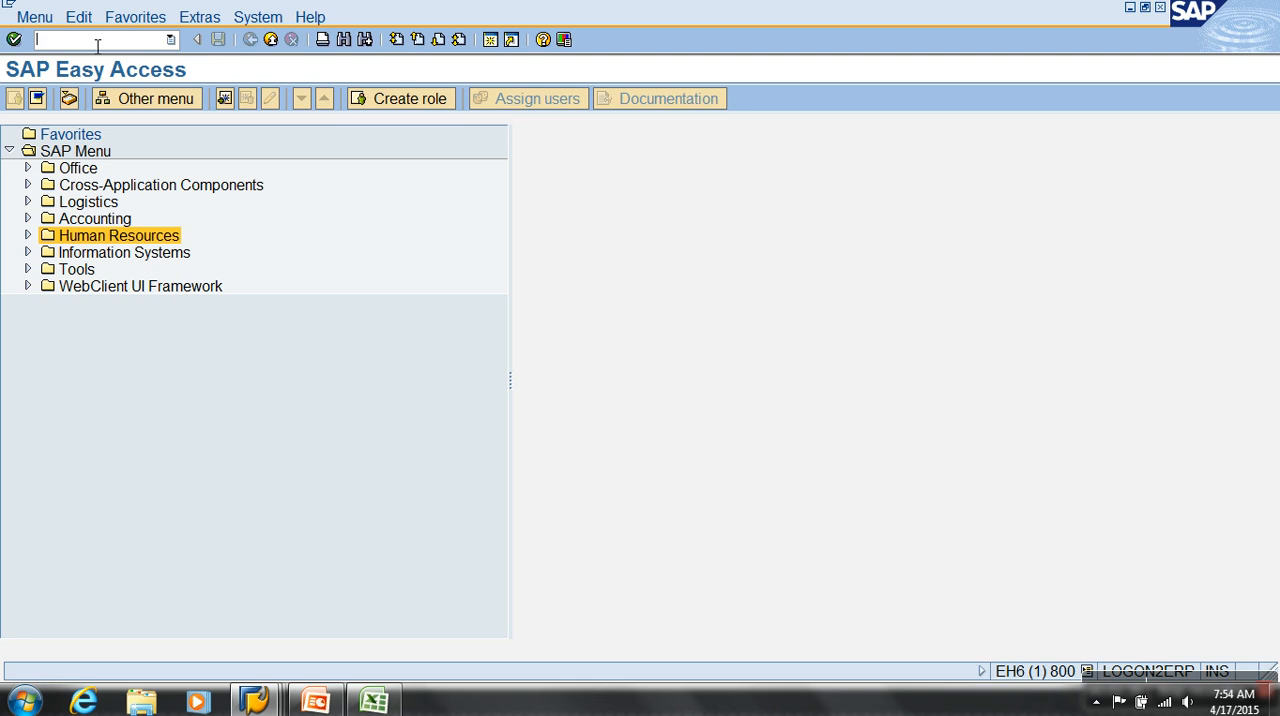
pyautogui.write('RS02')
pyautogui.press('Return')
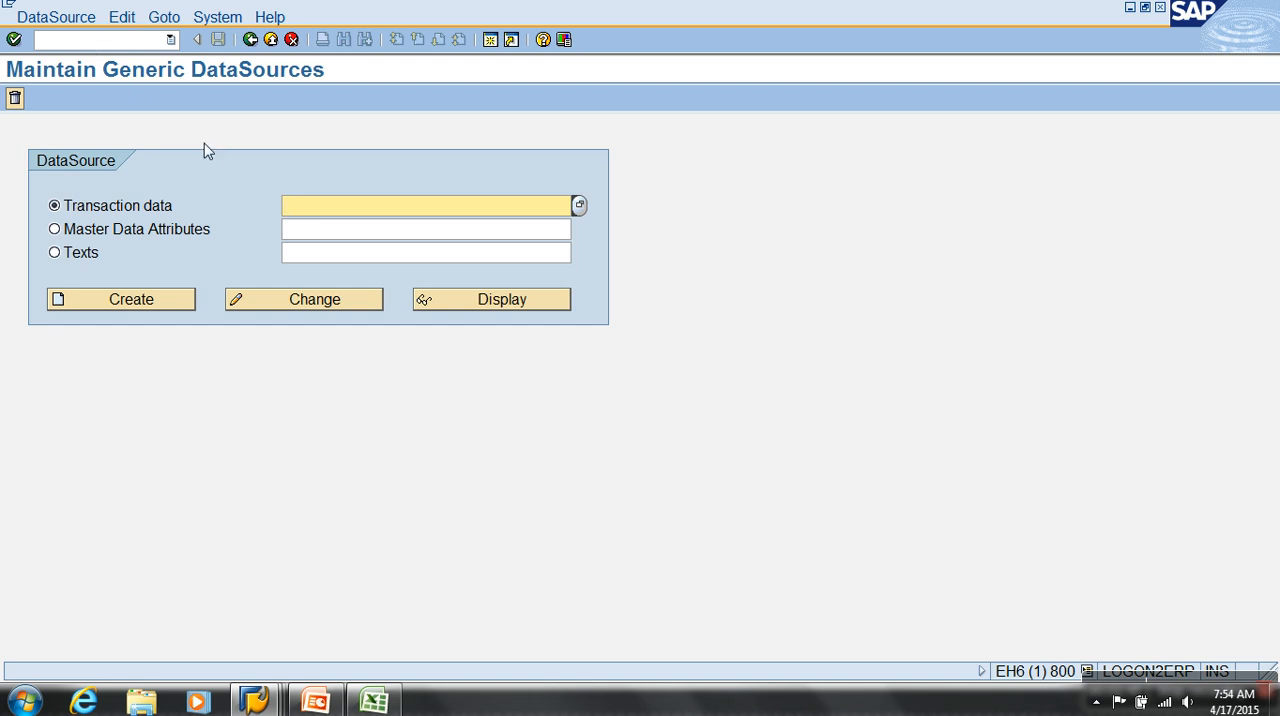
# Start creating a transaction data DataSource named YBW_VBAK_001
pyautogui.write('YBW_VBNAK')
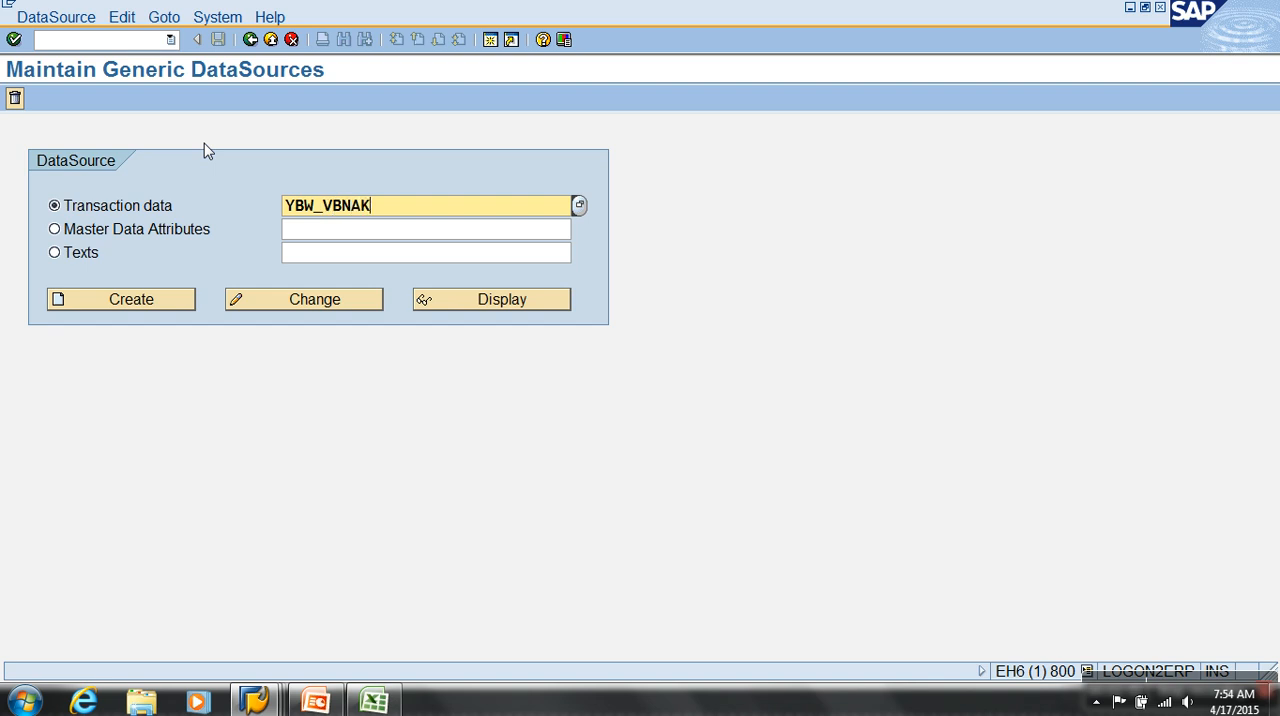
pyautogui.press('BackSpace')
pyautogui.press('BackSpace')
pyautogui.press('BackSpace')
pyautogui.write('AK_001')
pyautogui.click(166, 307)
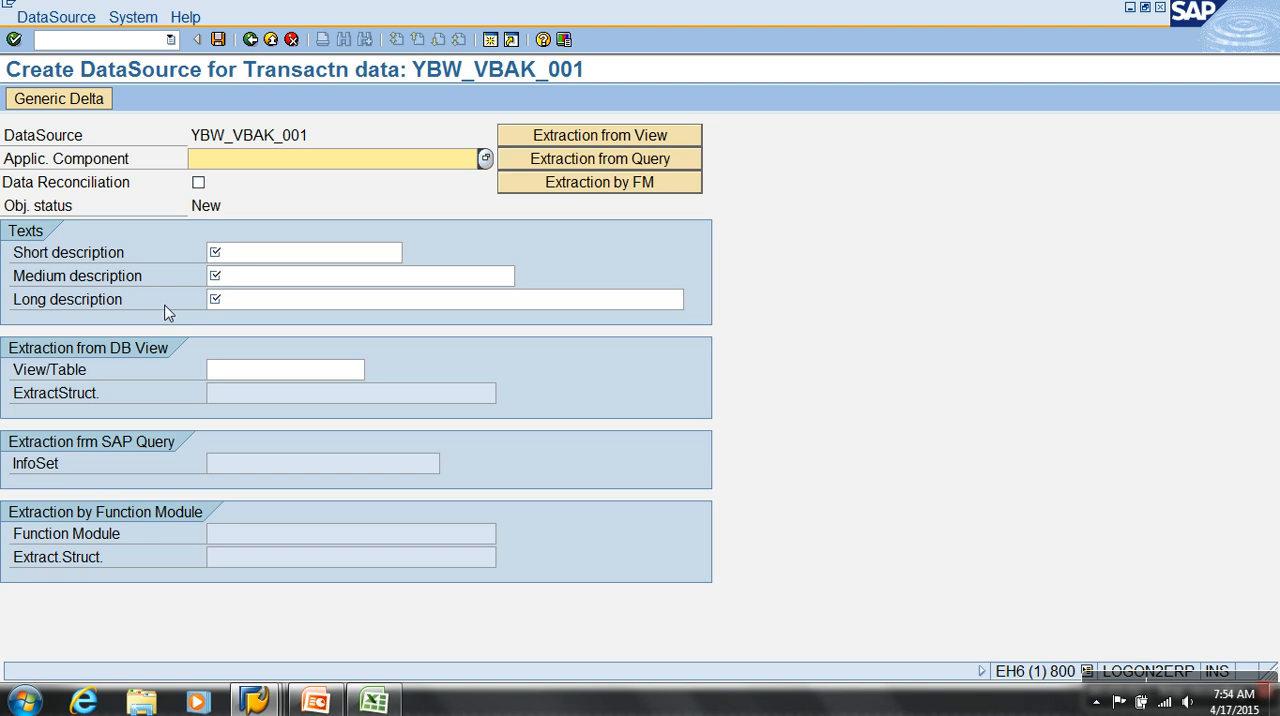
# Copy the DataSource name and assign the application component SD (Sales and Distribution) from the component hierarchy
pyautogui.moveTo(330, 140); pyautogui.dragTo(169, 143)
pyautogui.hotkey('ctrl', 'c')
pyautogui.click(329, 167)
pyautogui.click(484, 160)
pyautogui.click(103, 228)
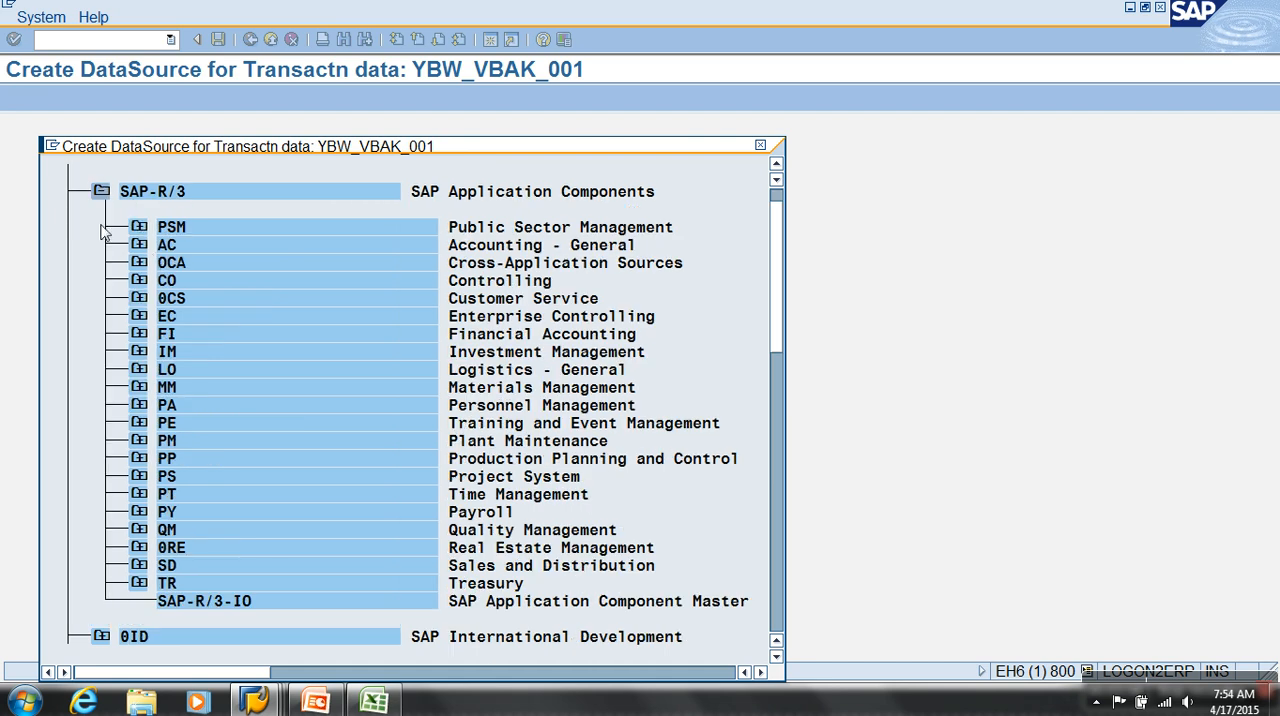
pyautogui.doubleClick(166, 565)
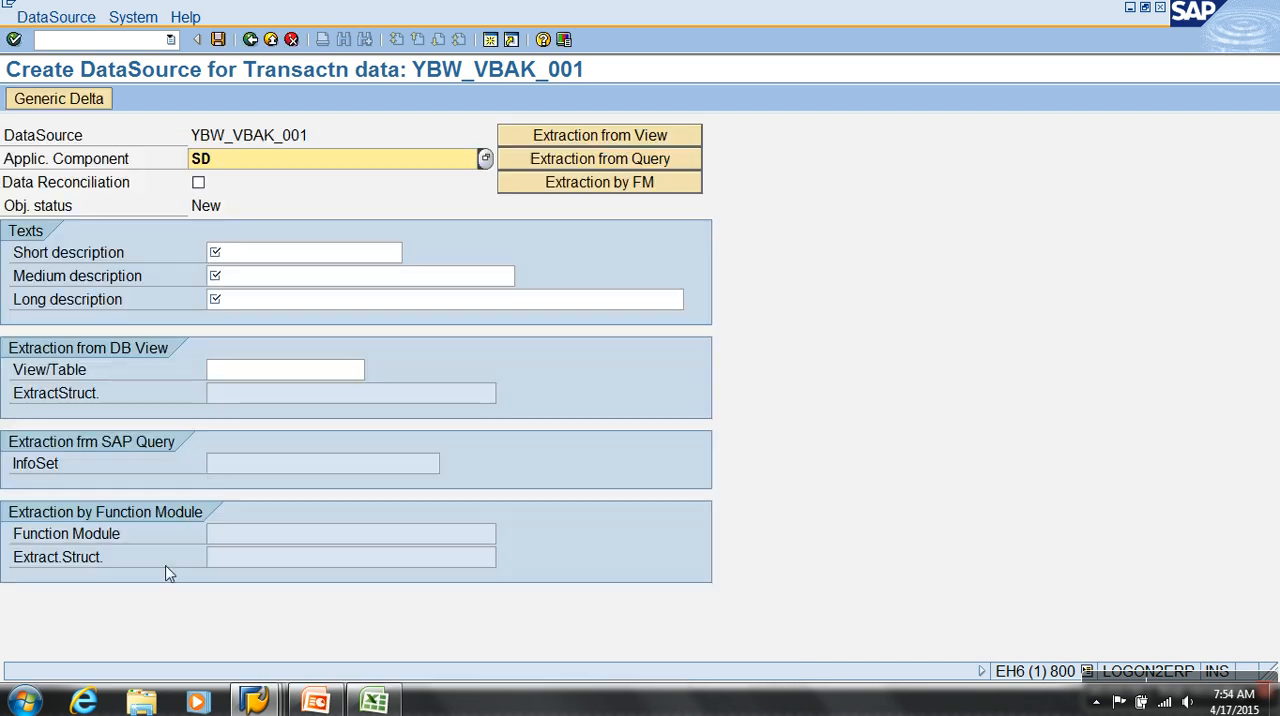
# Fill the short, medium and long descriptions with the copied name YBW_VBAK_001
pyautogui.click(262, 262)
pyautogui.hotkey('ctrl', 'v')
pyautogui.click(274, 280)
pyautogui.hotkey('ctrl', 'v')
pyautogui.click(277, 305)
pyautogui.hotkey('ctrl', 'v')
# Set VBAK as the view/table for the DataSource's extraction from a DB view
pyautogui.click(42, 378)
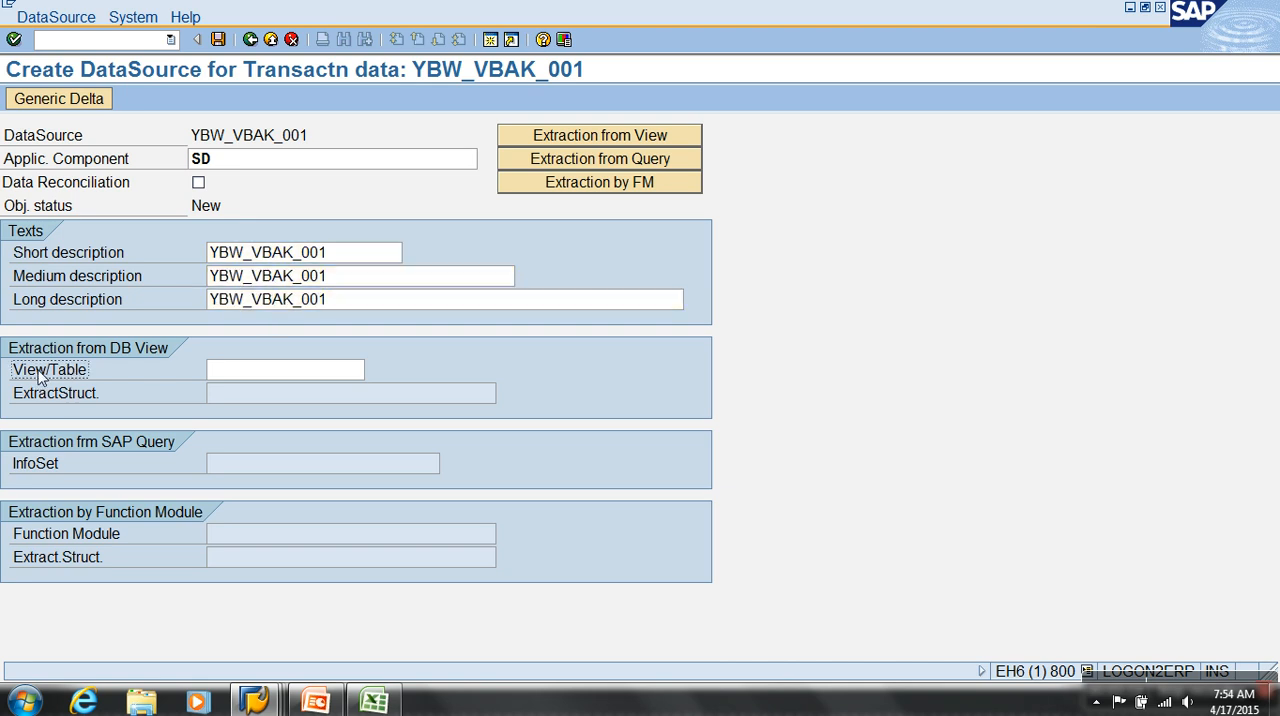
pyautogui.click(34, 466)
pyautogui.click(240, 378)
pyautogui.write('VBAK')
pyautogui.press('Return')
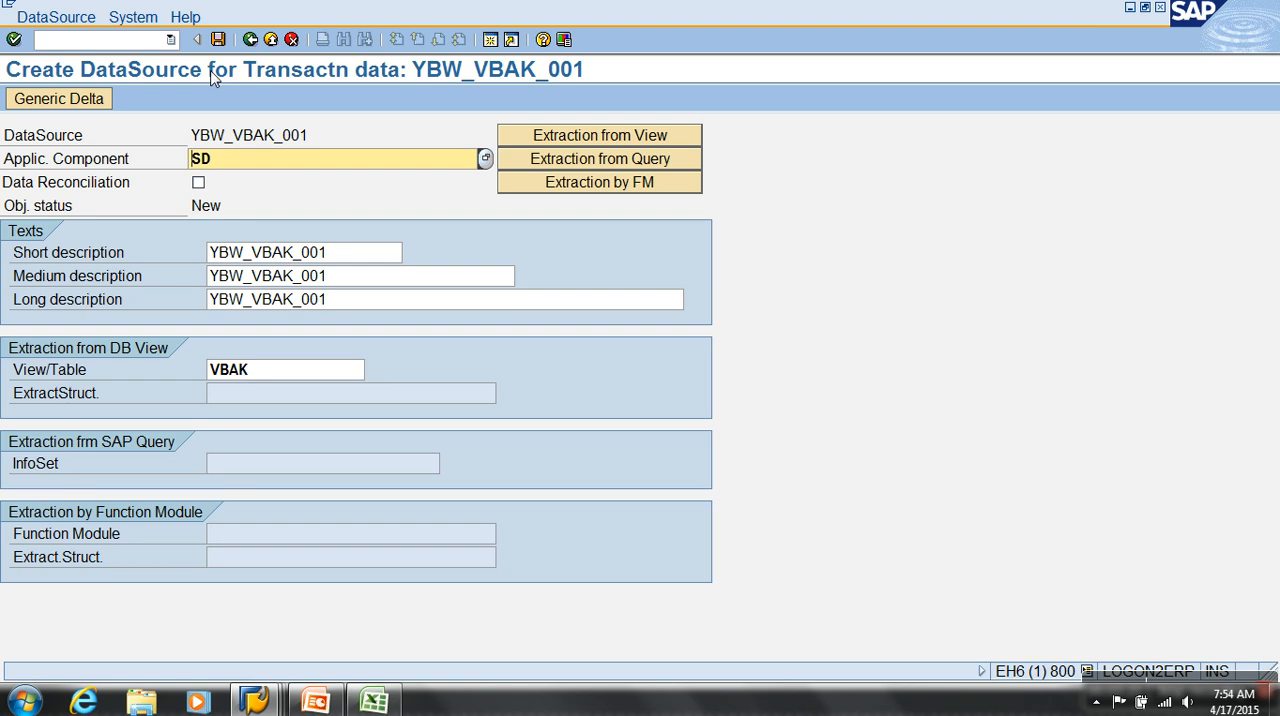
# Save the DataSource, storing both it and its generated extract structure as local objects
pyautogui.click(218, 39)
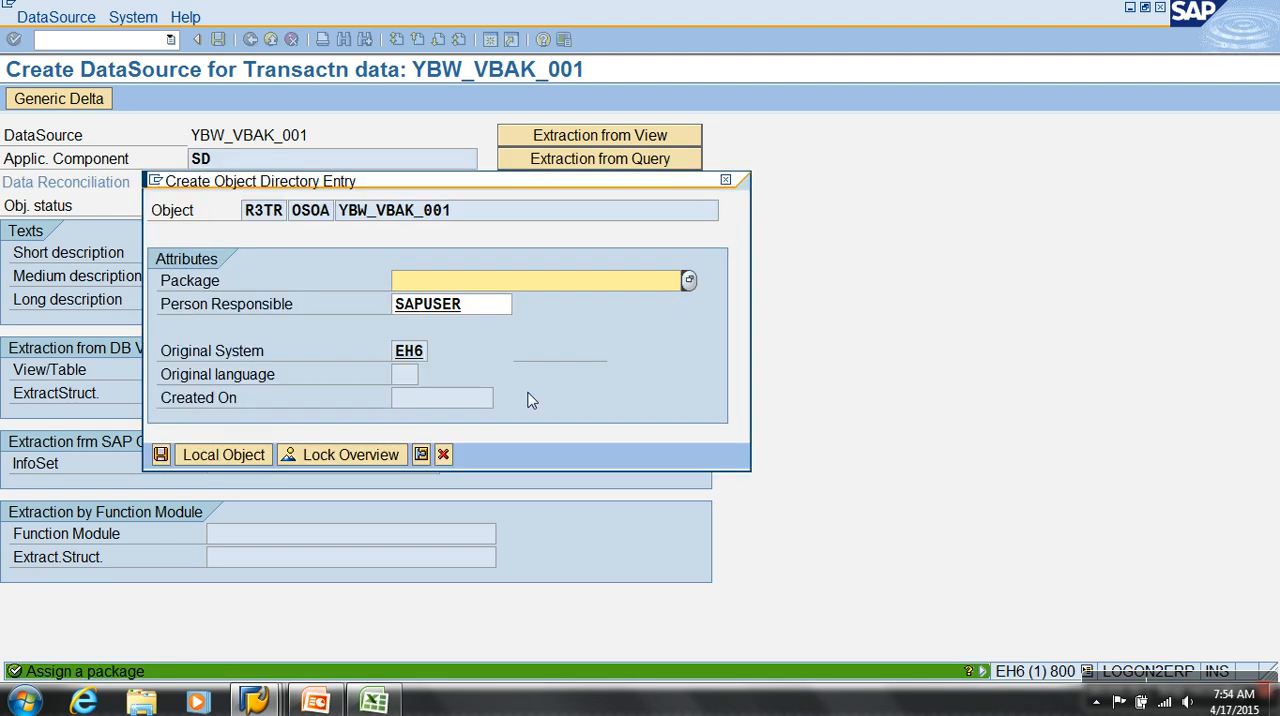
pyautogui.click(236, 457)
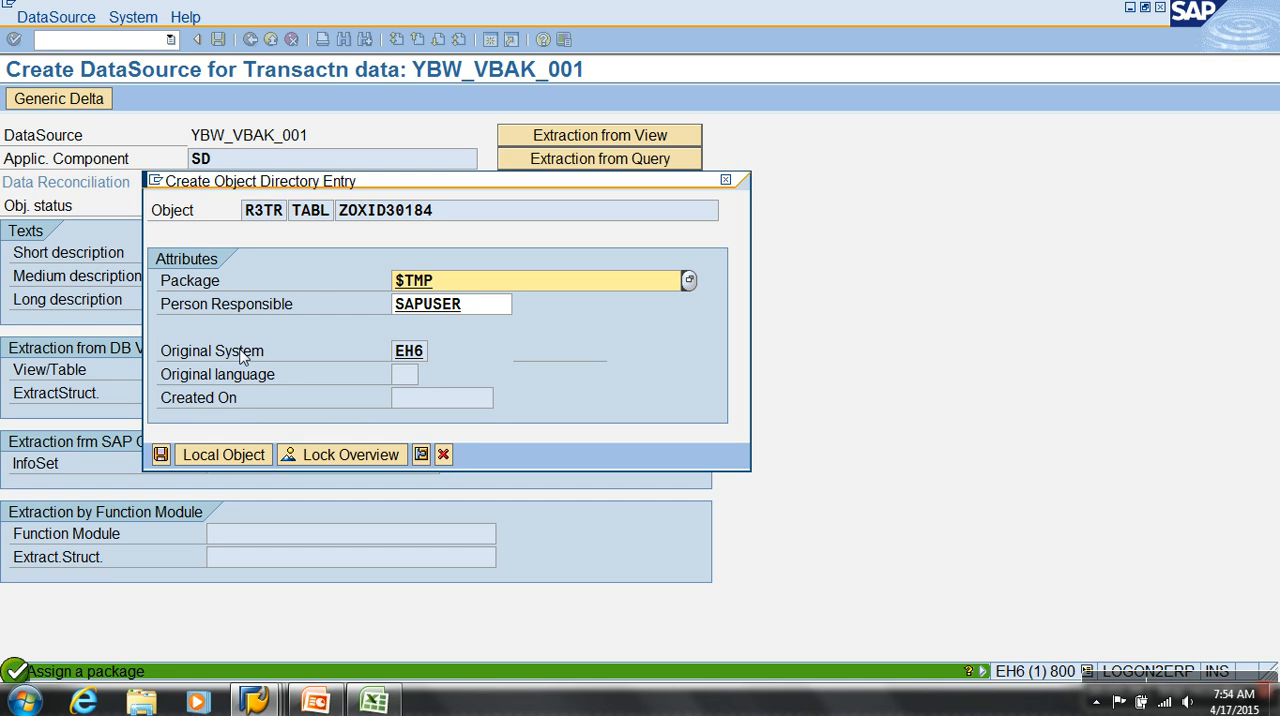
pyautogui.click(226, 455)
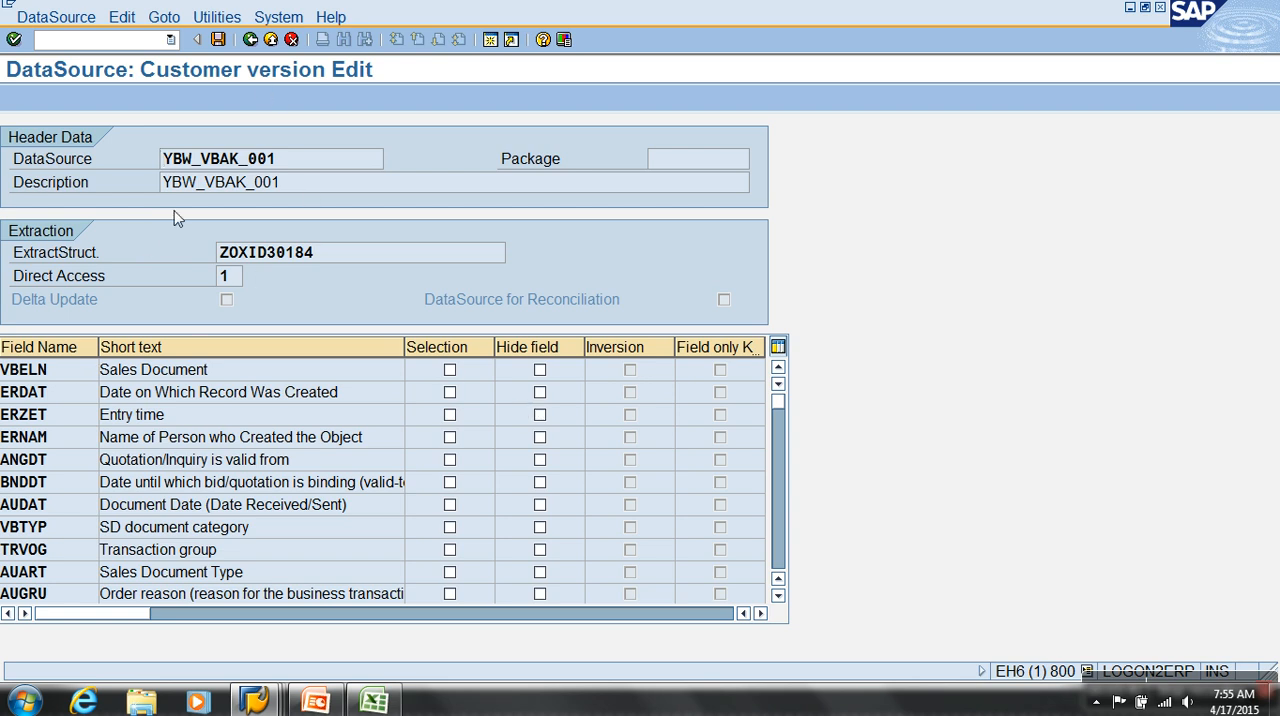
# Review the header, extract structure and field list of YBW_VBAK_001 and save the customer version
pyautogui.moveTo(308, 160); pyautogui.dragTo(123, 185)
pyautogui.hotkey('ctrl', 'c')
pyautogui.moveTo(314, 253); pyautogui.dragTo(60, 262)
pyautogui.click(72, 398)
pyautogui.scroll(-6, 73, 405)
pyautogui.scroll(6, 75, 405)
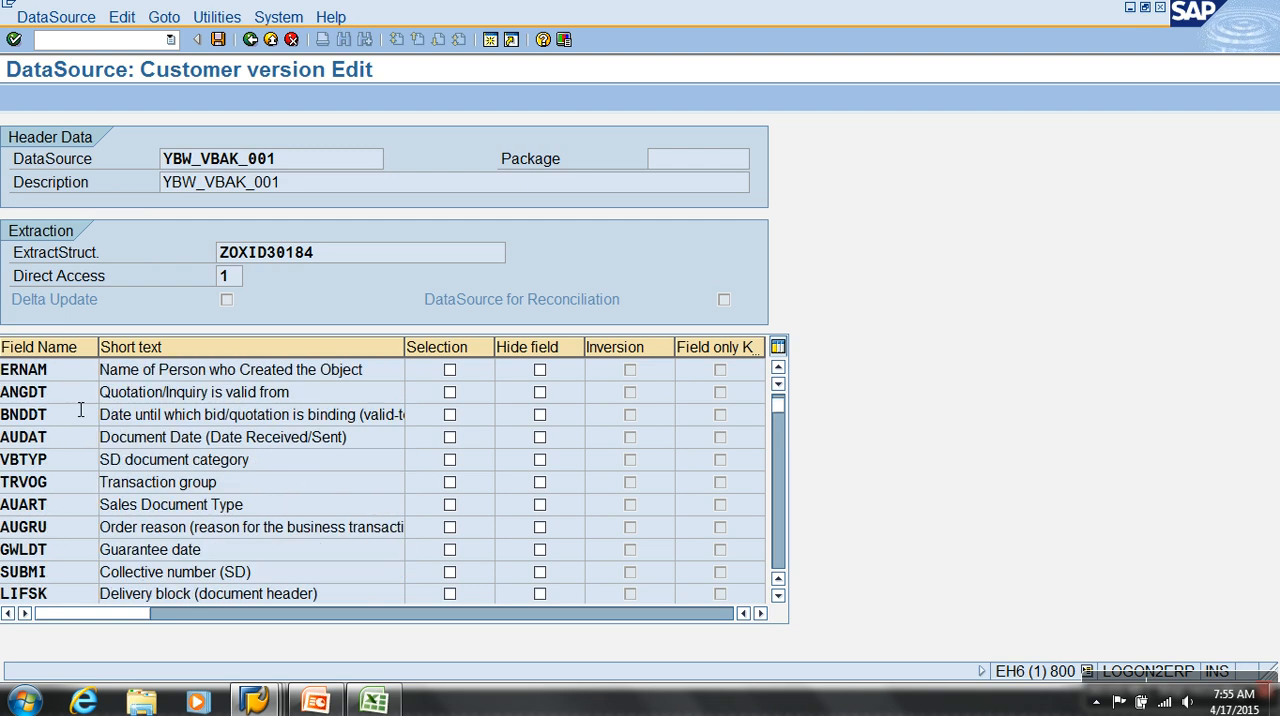
pyautogui.click(218, 39)
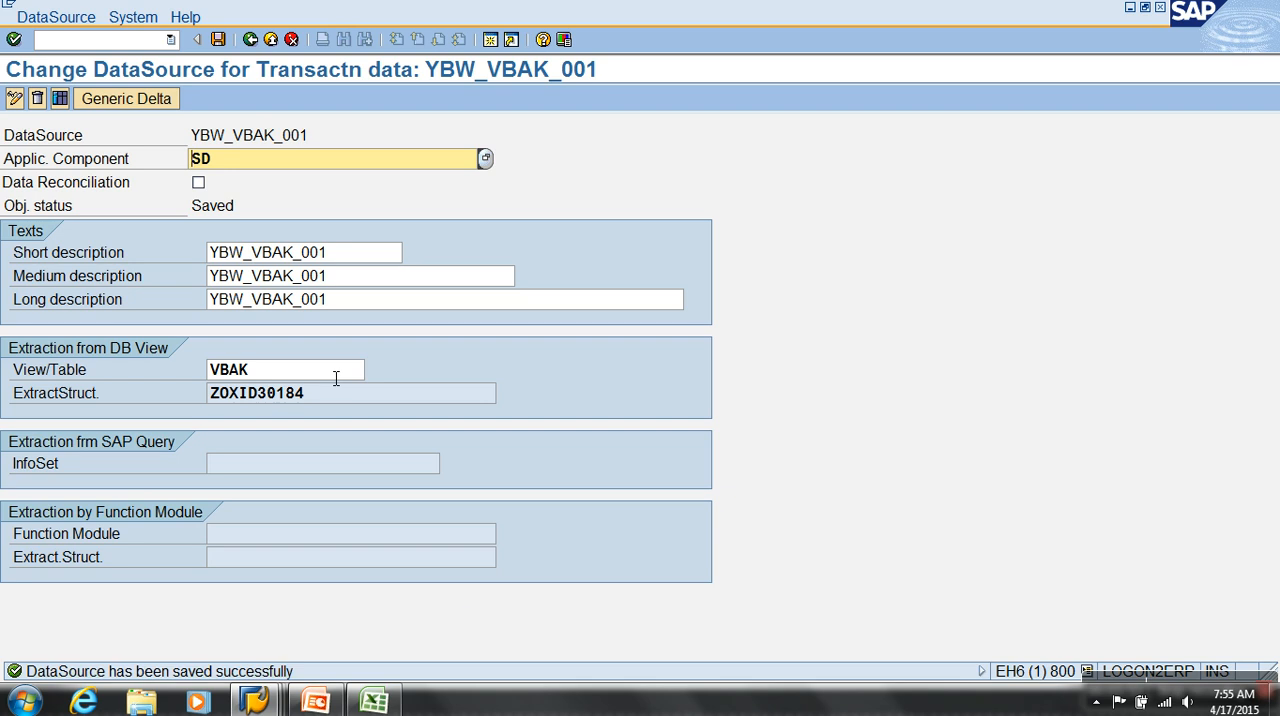
# Switch to the Data Warehousing Workbench session and open the DataSource Repository with /NRSDS
pyautogui.moveTo(254, 700)
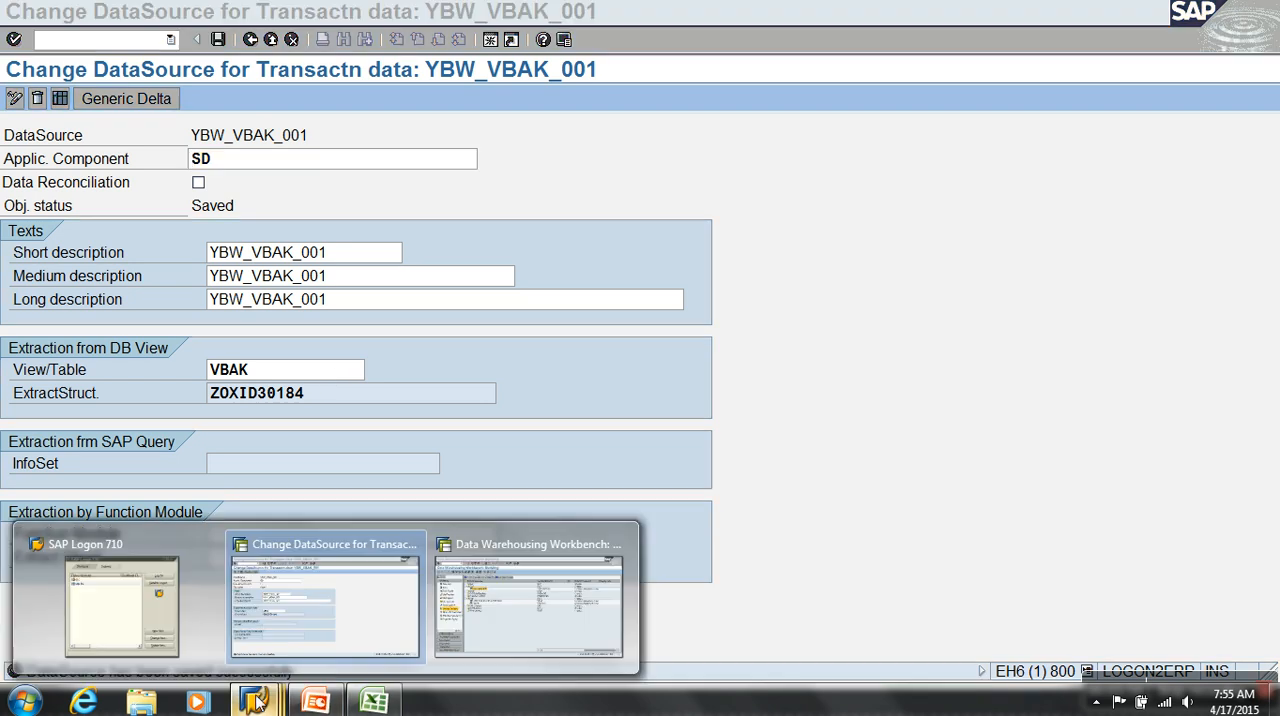
pyautogui.click(495, 615)
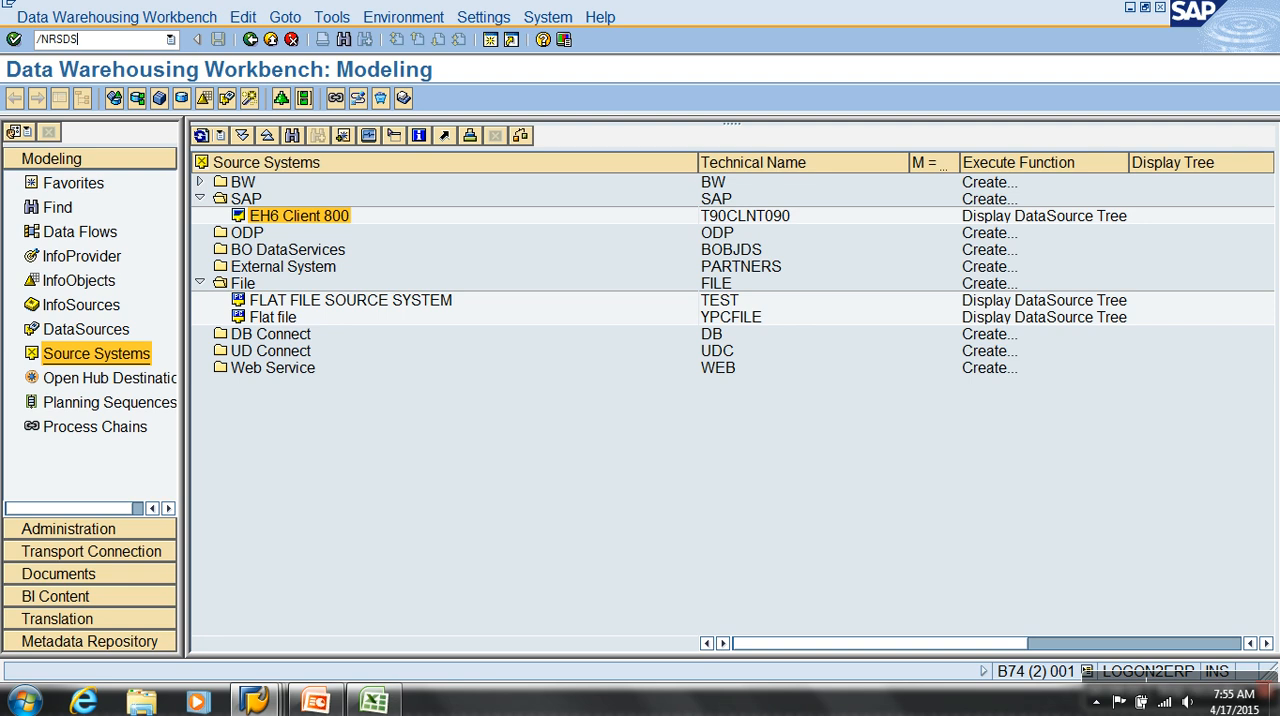
pyautogui.press('Return')
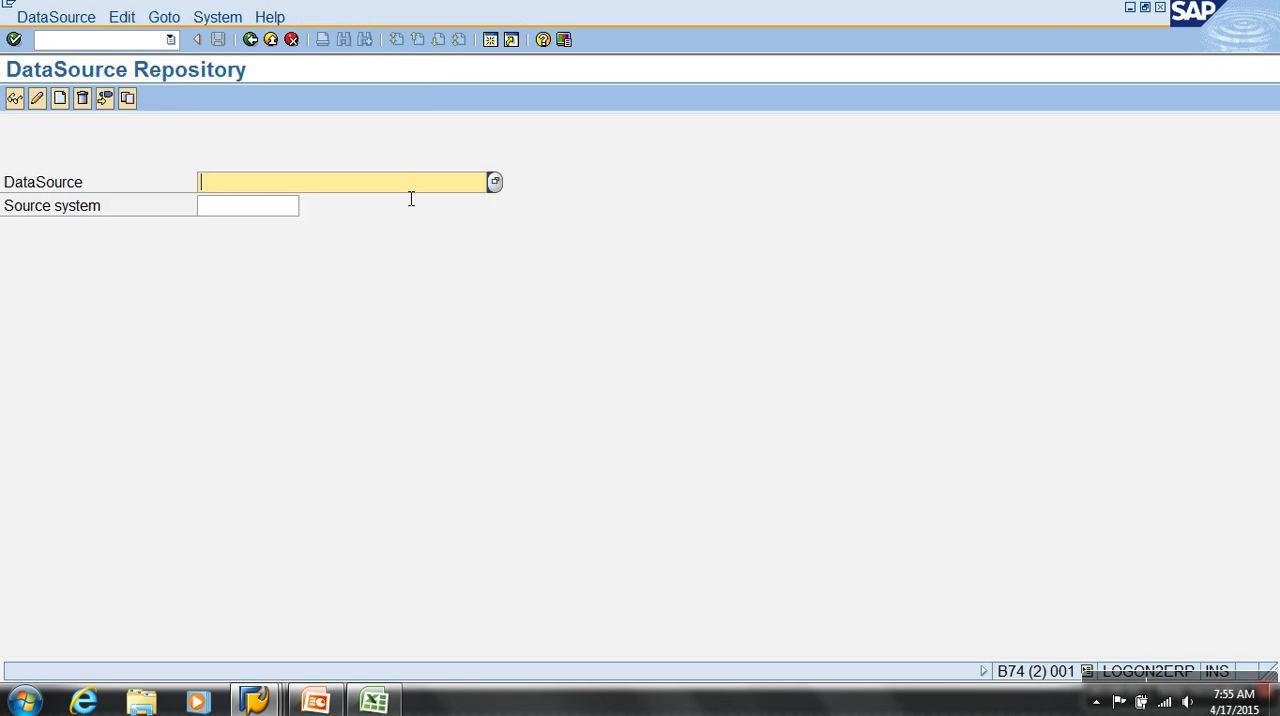
# Specify DataSource YBW_VBAK_001 and source system T90CLNT090 (EH6 Client 800) in the repository
pyautogui.hotkey('ctrl', 'v')
pyautogui.click(292, 208)
pyautogui.click(310, 205)
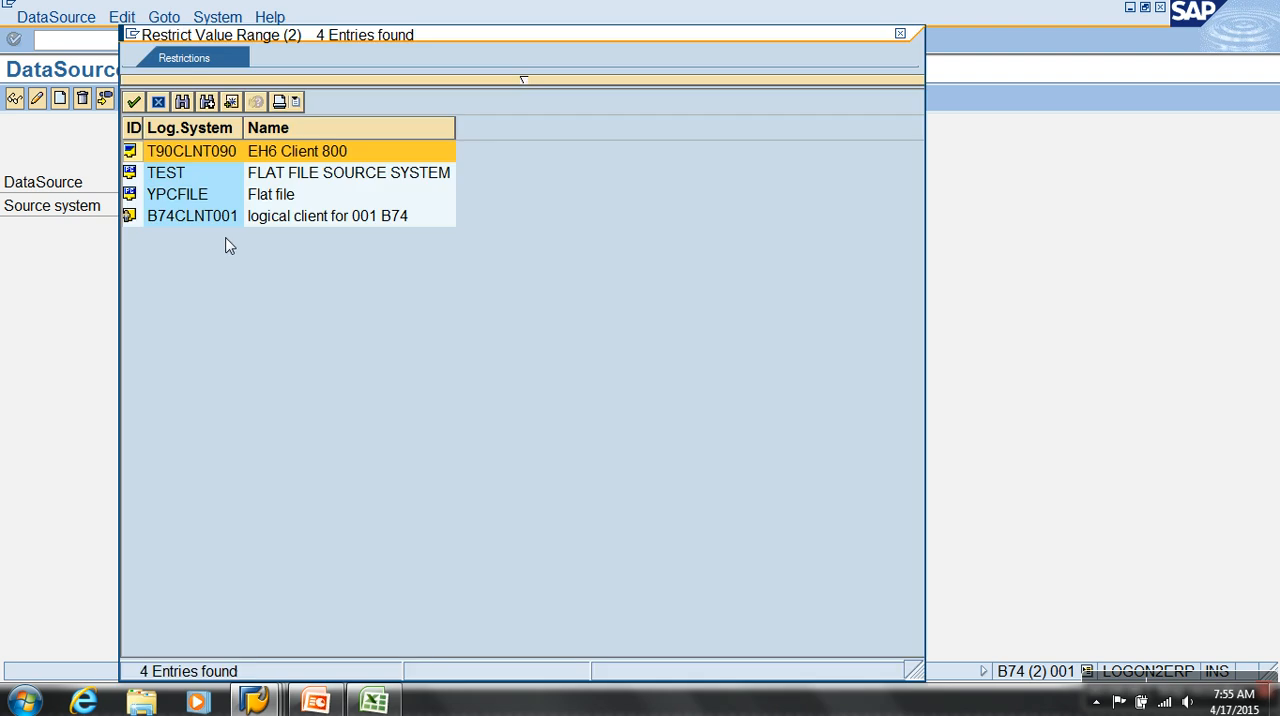
pyautogui.doubleClick(218, 155)
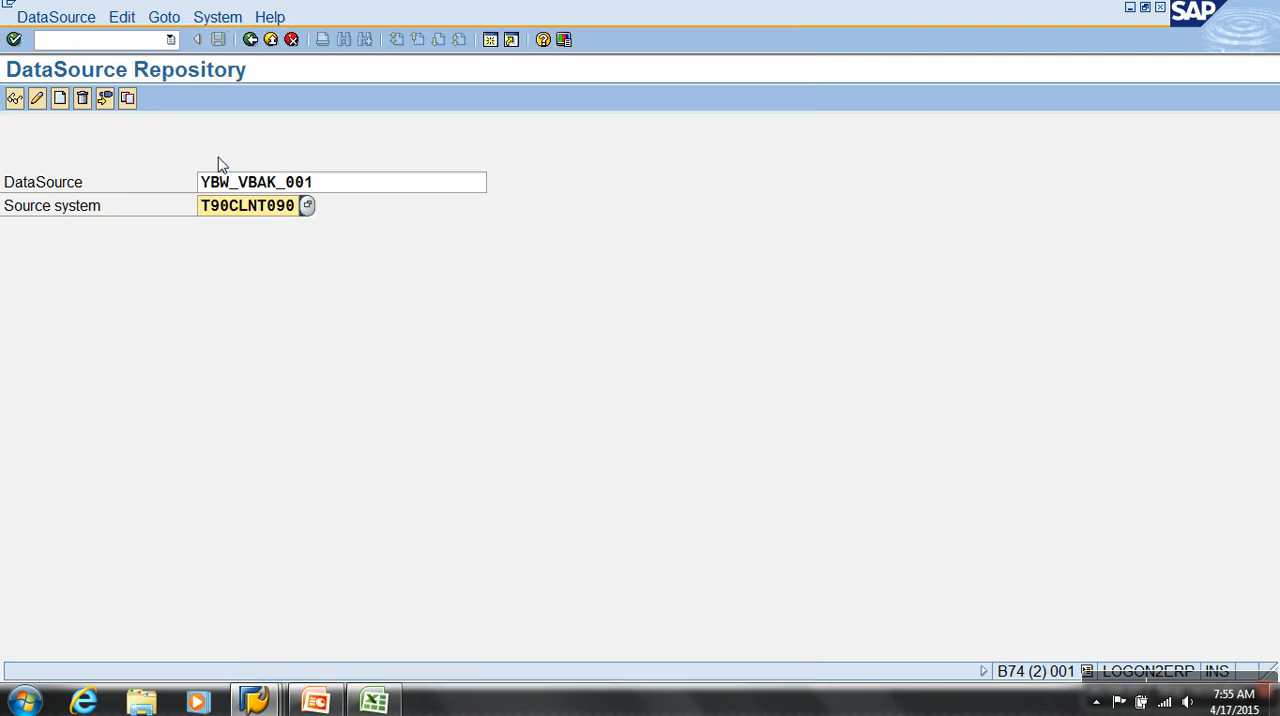
# Replicate YBW_VBAK_001 from T90CLNT090 into BW as a DataSource (RSDS)
pyautogui.click(75, 20)
pyautogui.click(97, 152)
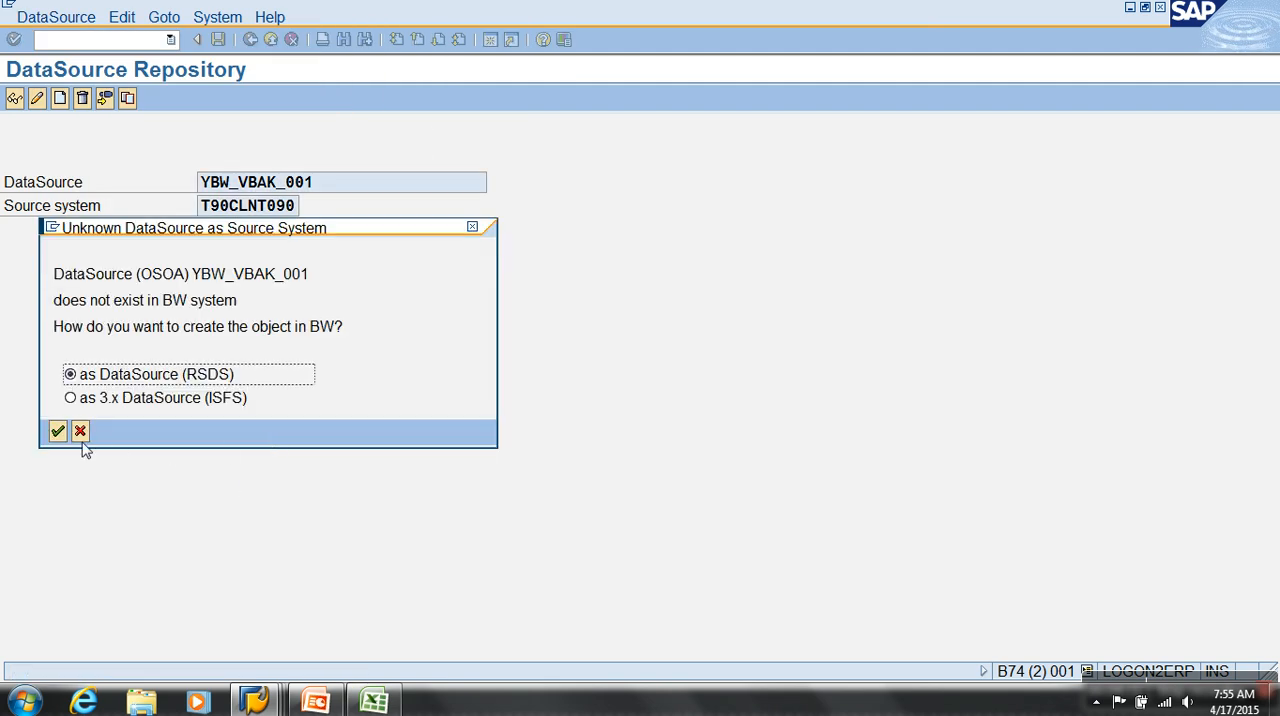
pyautogui.click(59, 433)
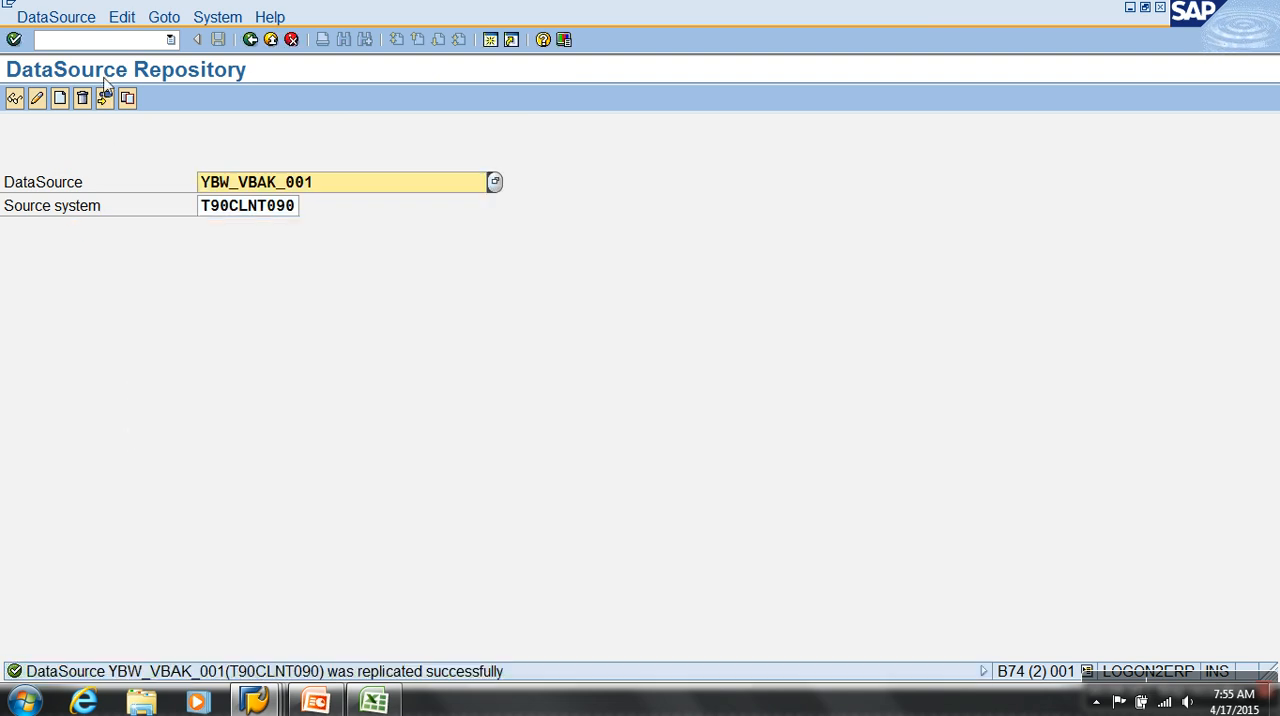
# Return to Data Warehousing Workbench modeling and display the DataSource tree of SAP source system EH6 Client 800
pyautogui.click(118, 40)
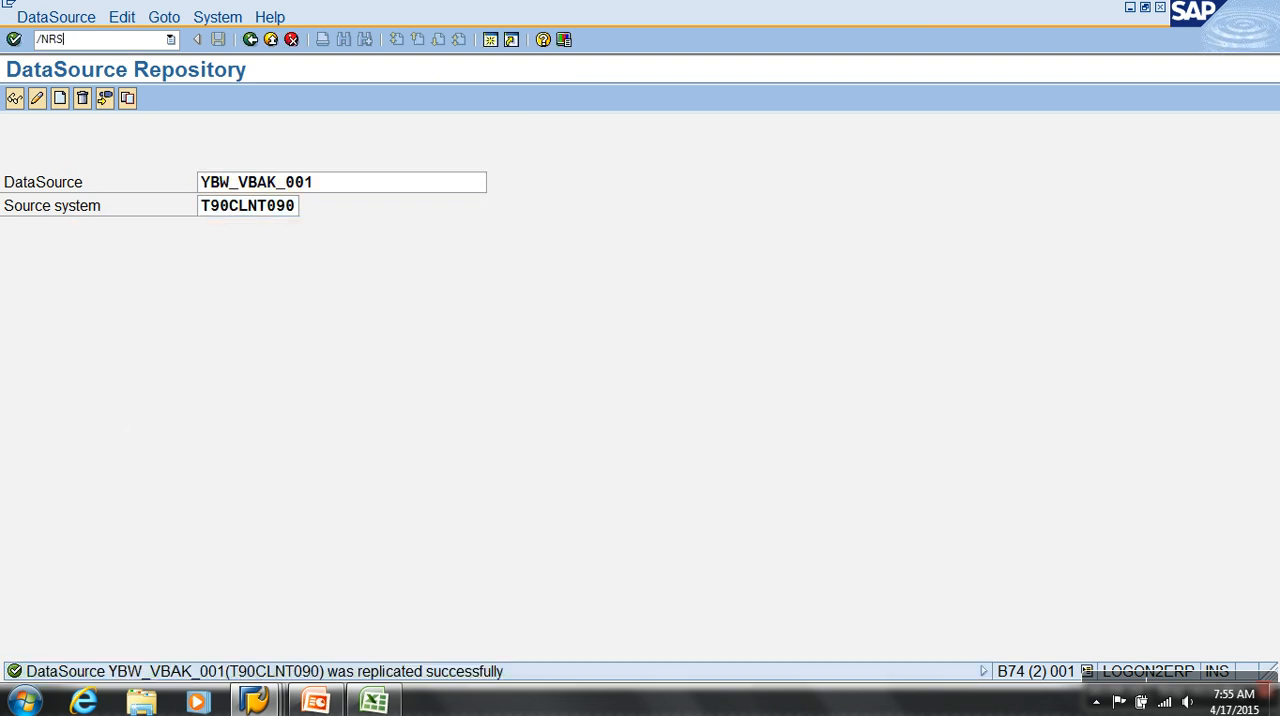
pyautogui.press('Return')
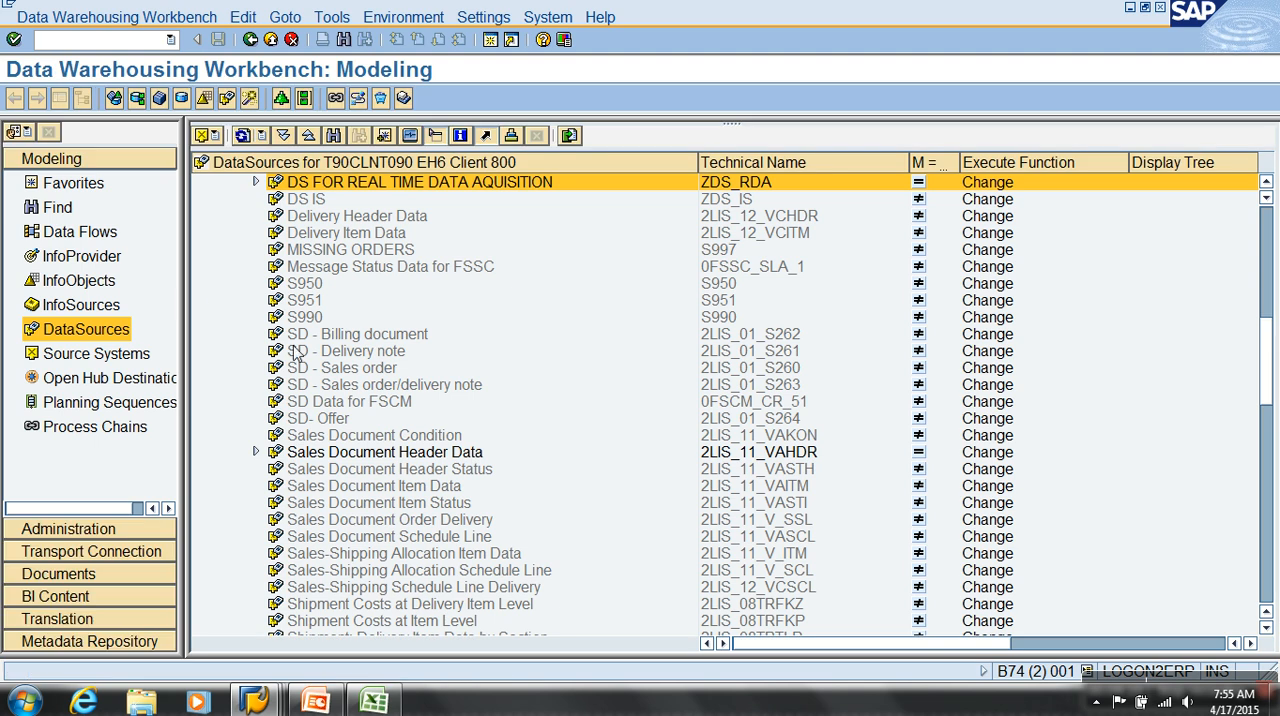
pyautogui.click(96, 354)
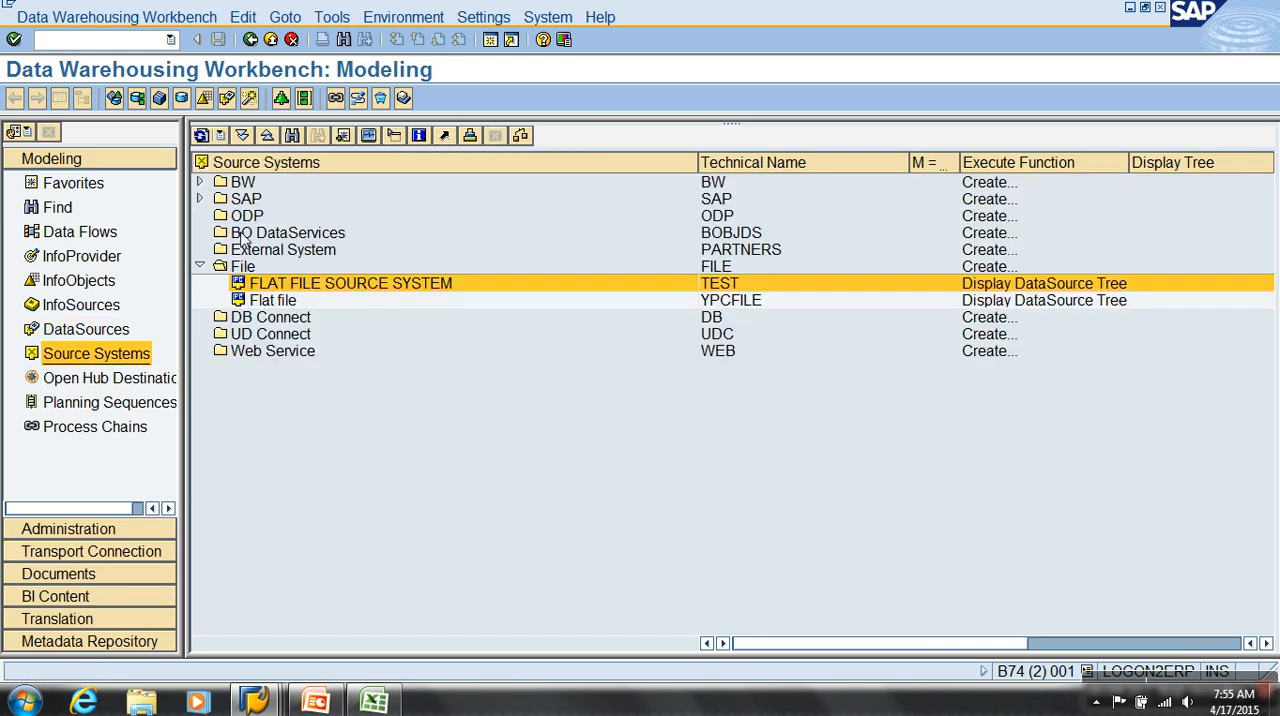
pyautogui.click(200, 199)
pyautogui.click(262, 216)
pyautogui.rightClick(262, 216)
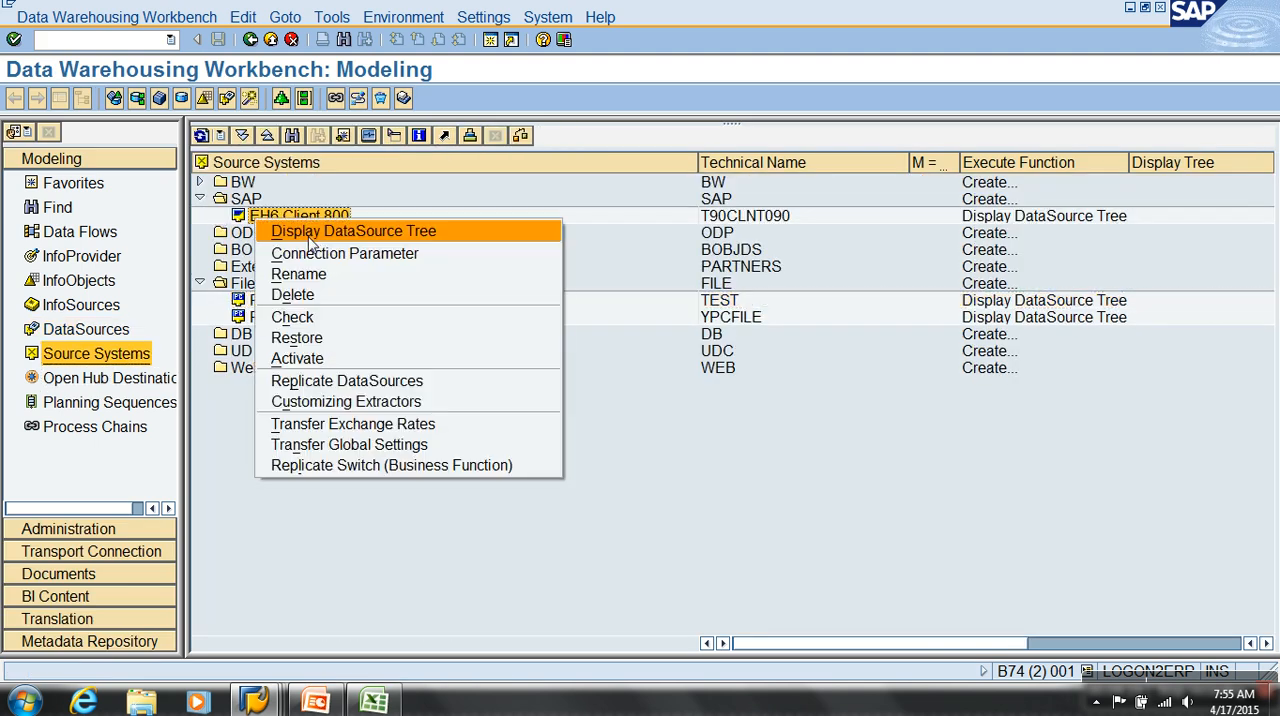
pyautogui.click(310, 232)
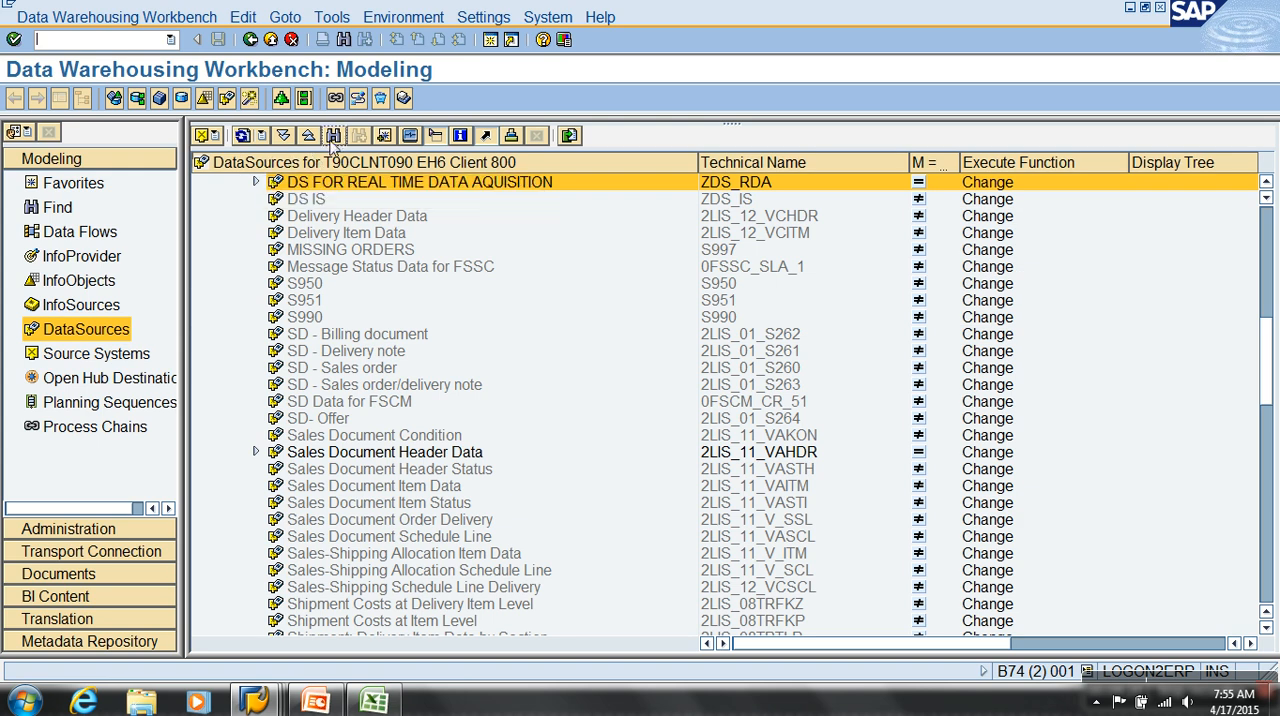
# Find YBW_VBAK_001 in the DataSource tree and open it for changing in full view
pyautogui.click(333, 136)
pyautogui.hotkey('ctrl', 'v')
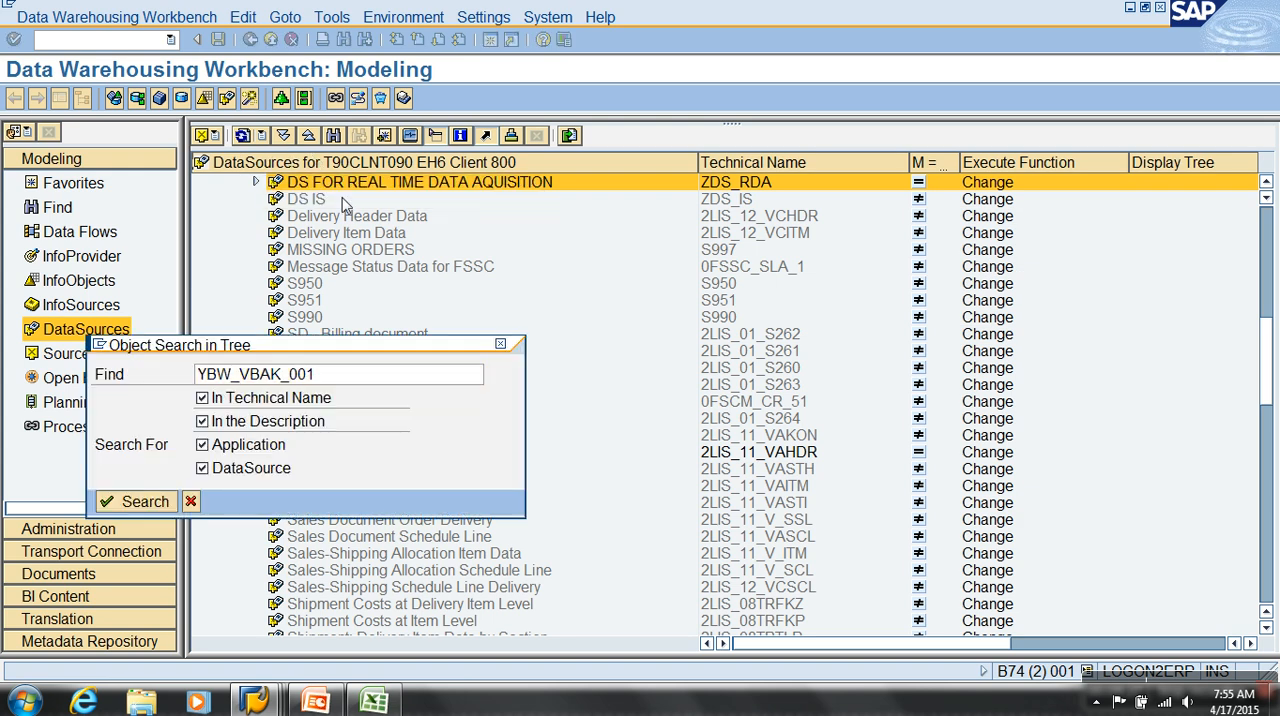
pyautogui.press('Return')
pyautogui.rightClick(346, 621)
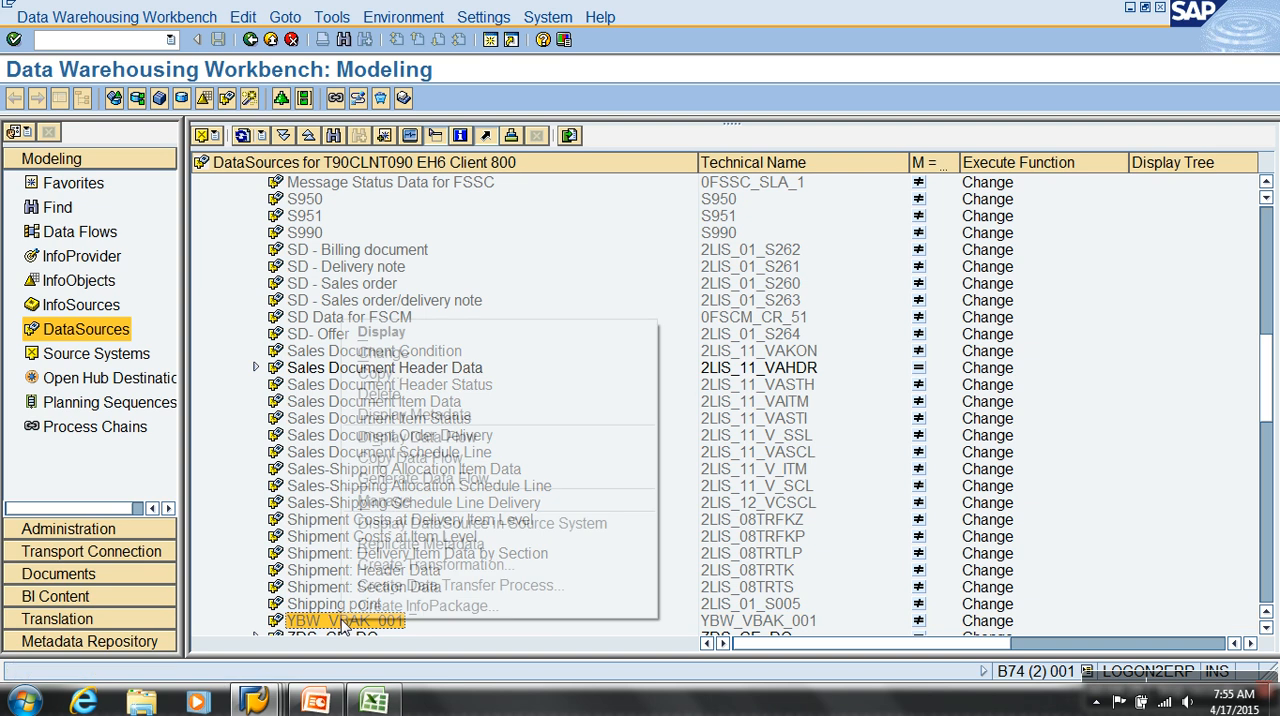
pyautogui.click(381, 353)
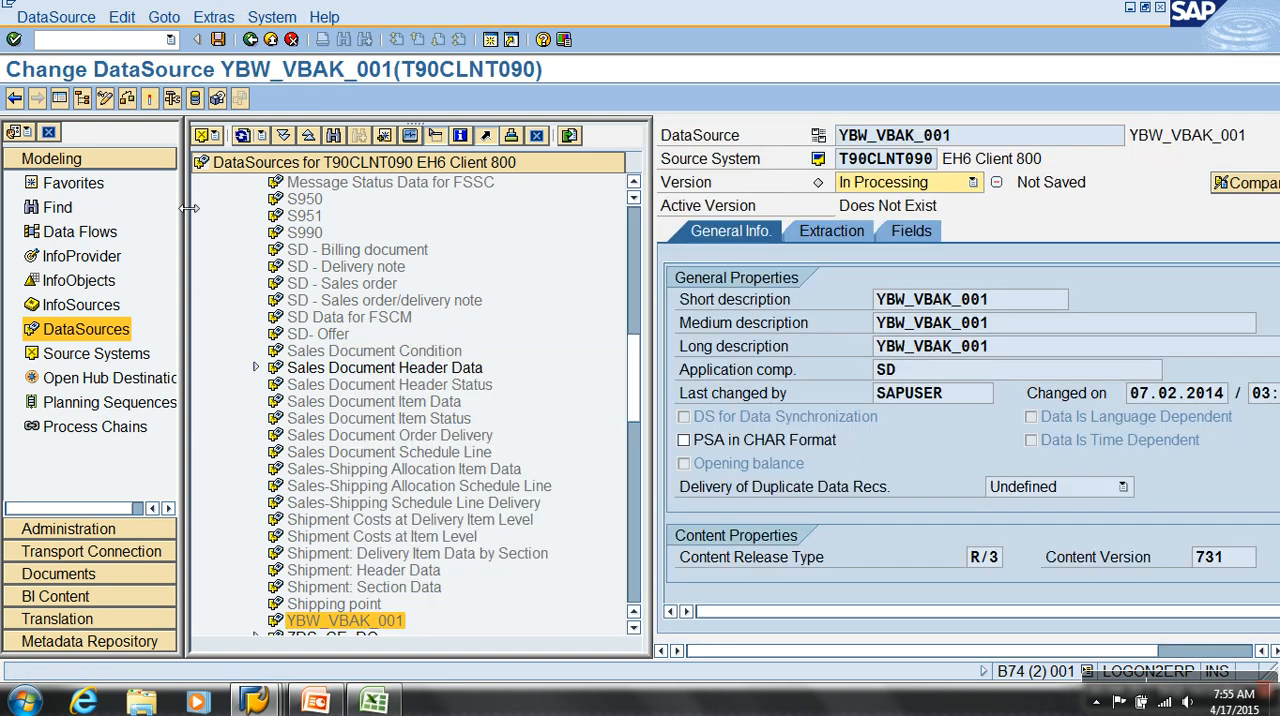
pyautogui.click(62, 98)
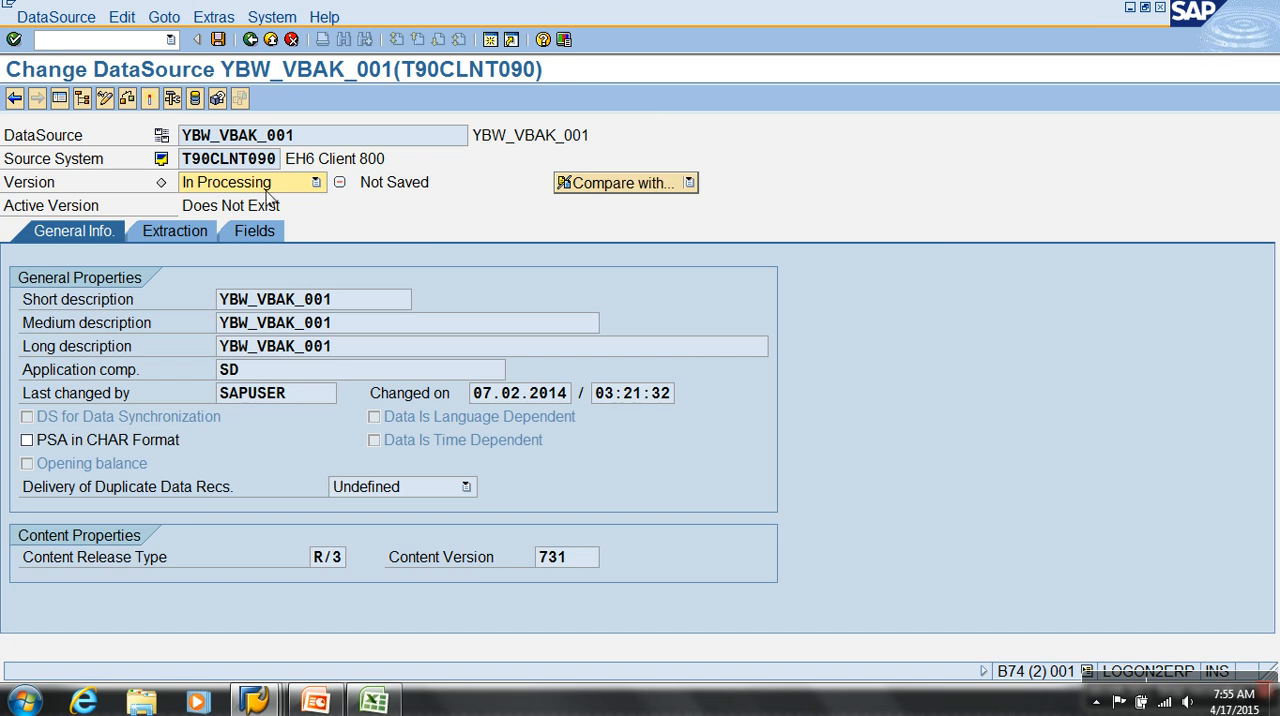
# Review the extraction settings and field list of DataSource YBW_VBAK_001 and activate it
pyautogui.click(188, 232)
pyautogui.click(256, 234)
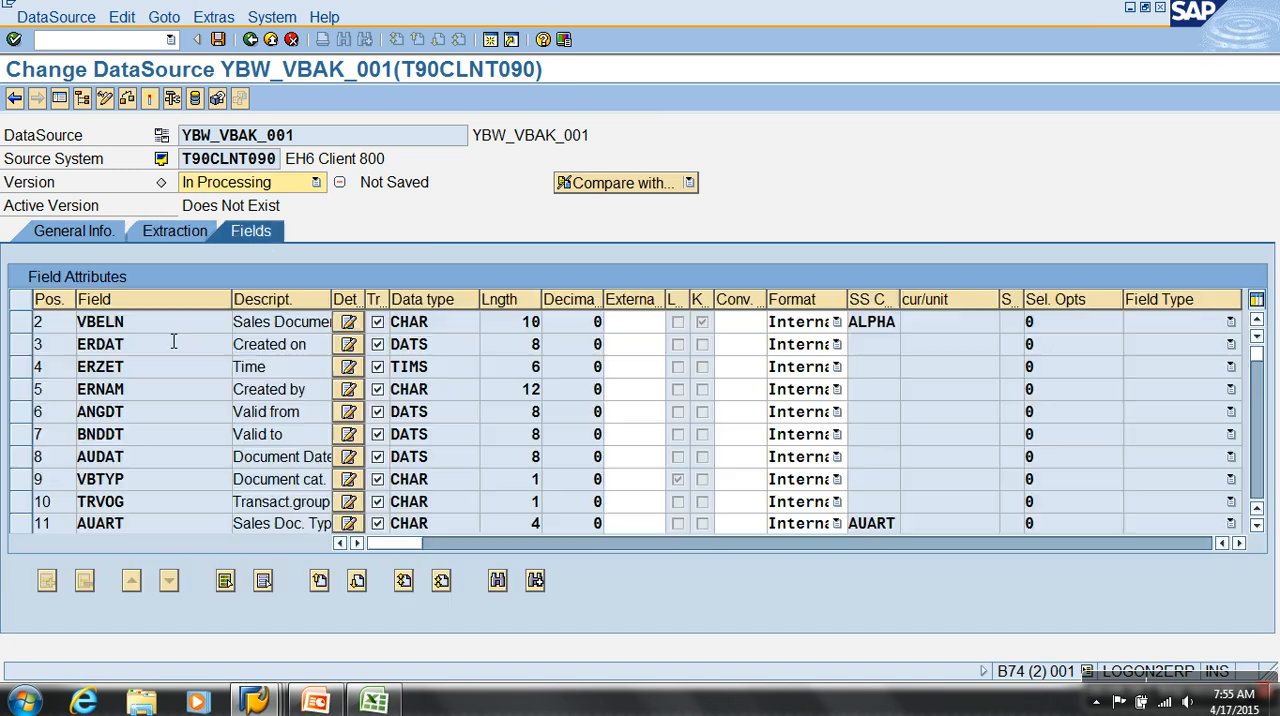
pyautogui.scroll(-4, 182, 408)
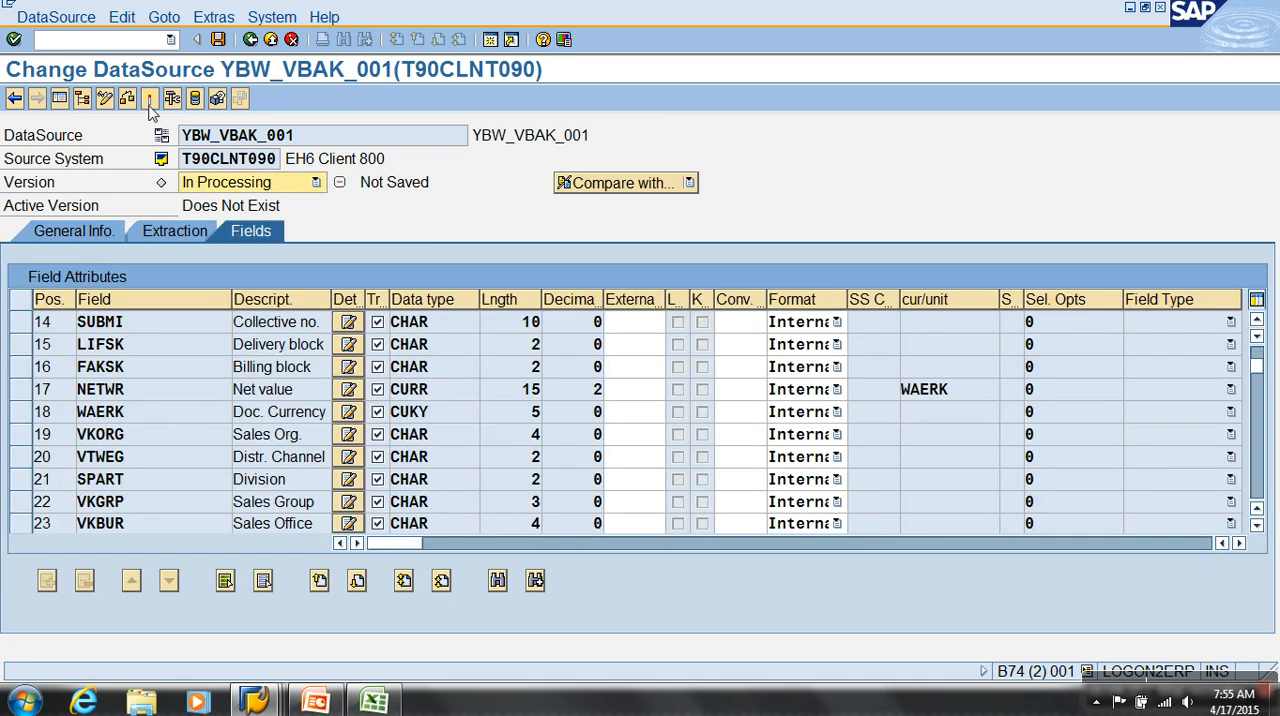
pyautogui.click(150, 100)
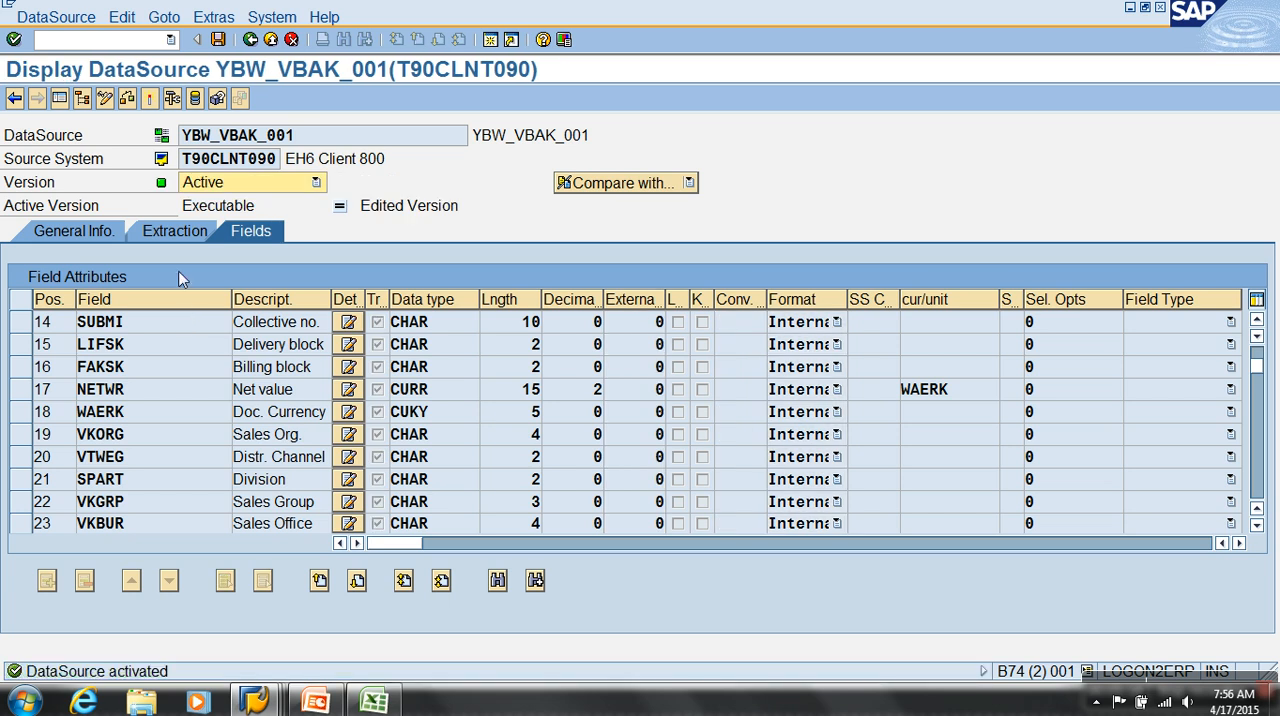
# Create InfoArea ZECC with the description ECC under the favorite AW Sales Motors Company
pyautogui.click(270, 39)
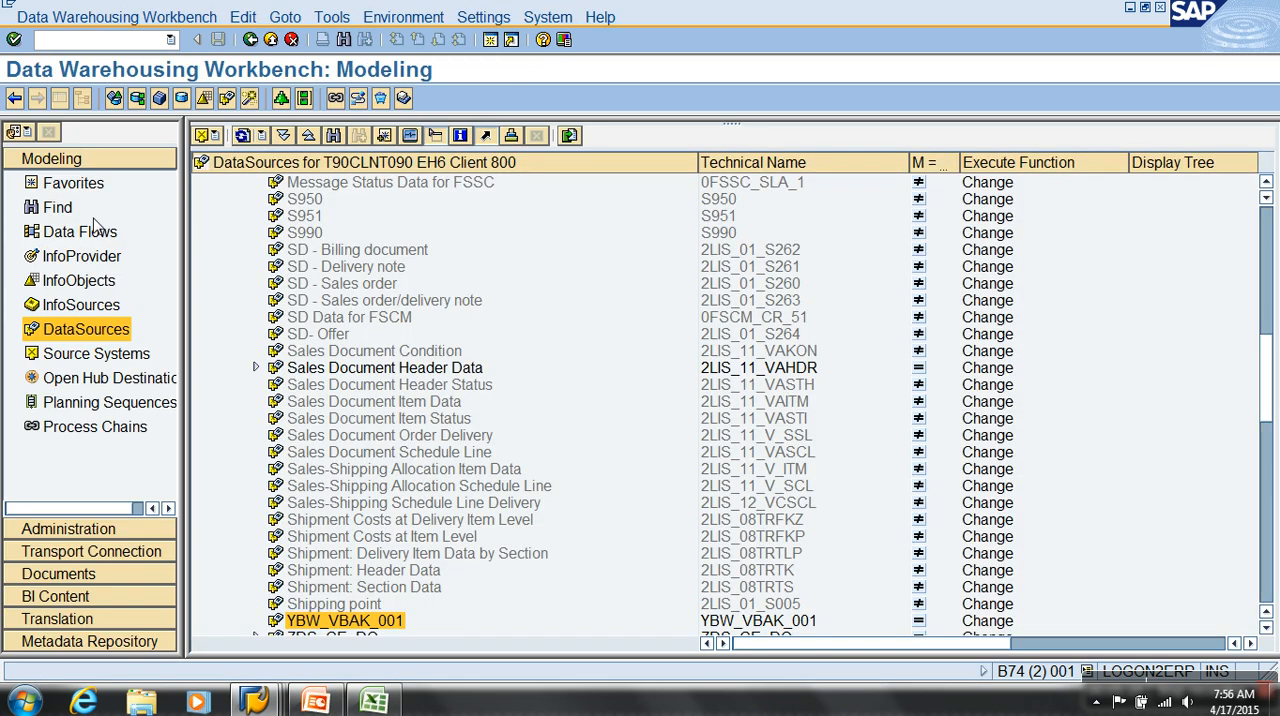
pyautogui.click(74, 184)
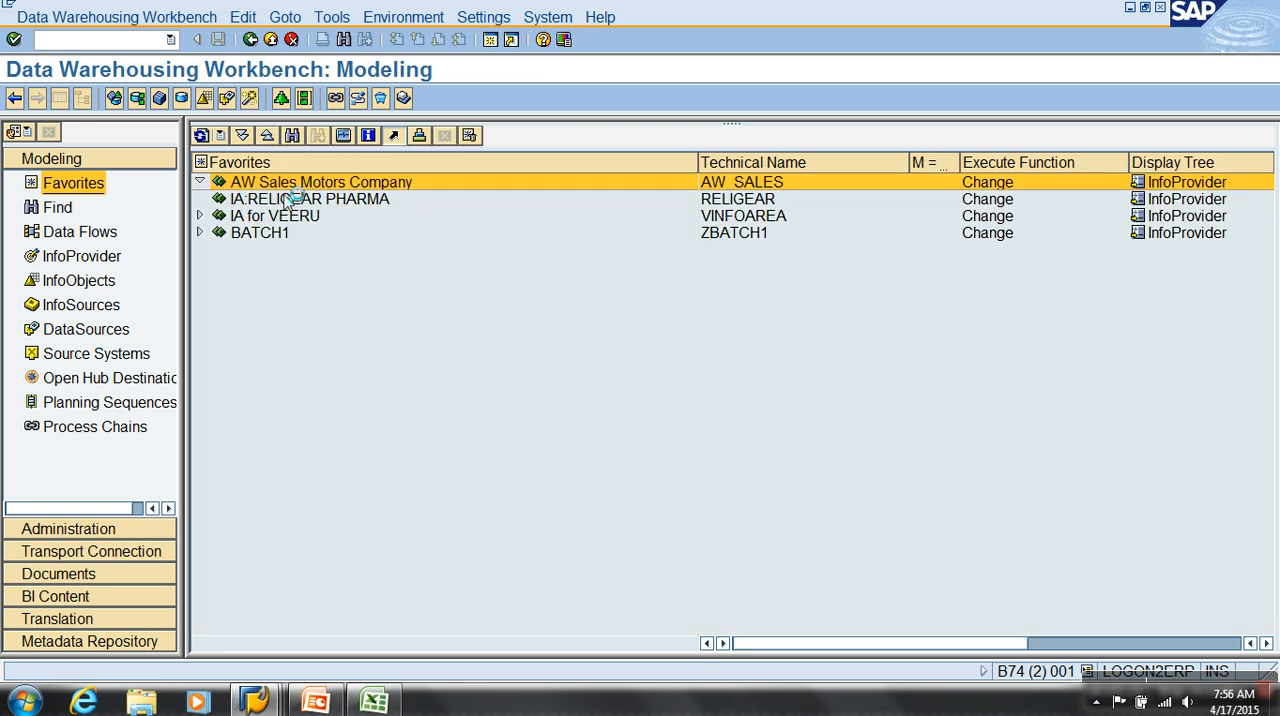
pyautogui.click(200, 182)
pyautogui.rightClick(286, 184)
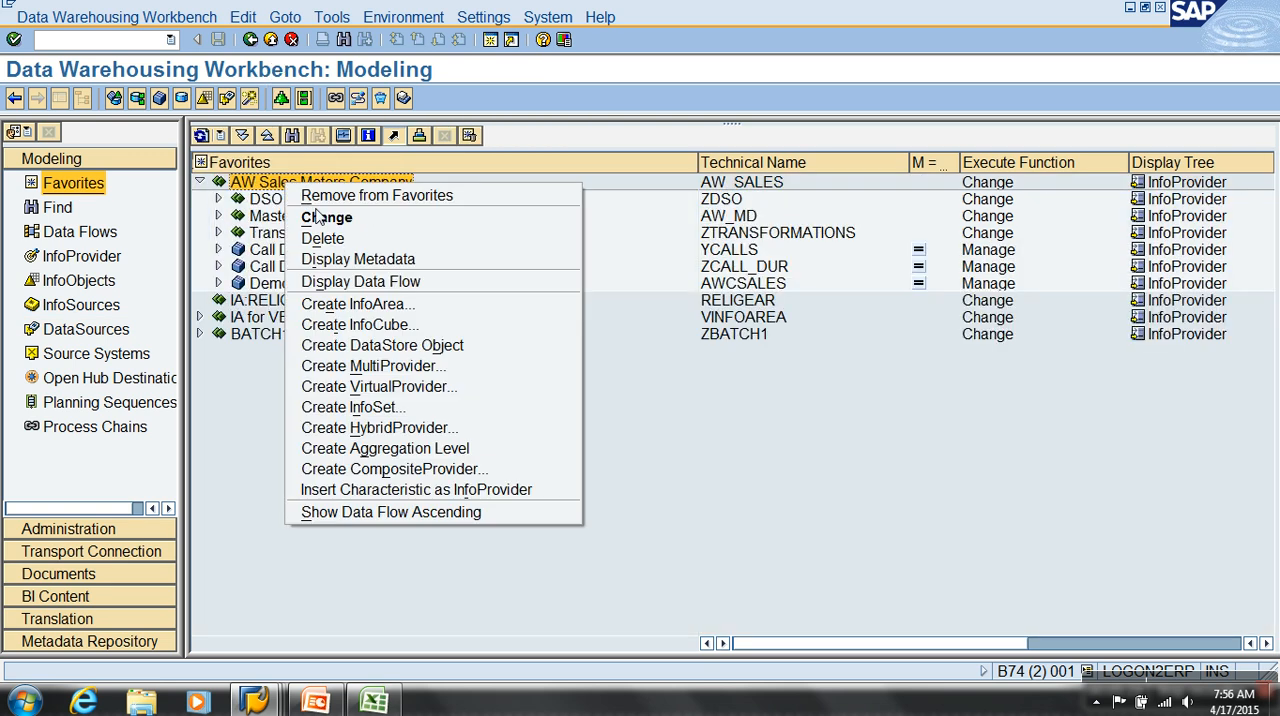
pyautogui.click(358, 304)
pyautogui.write('ZECC')
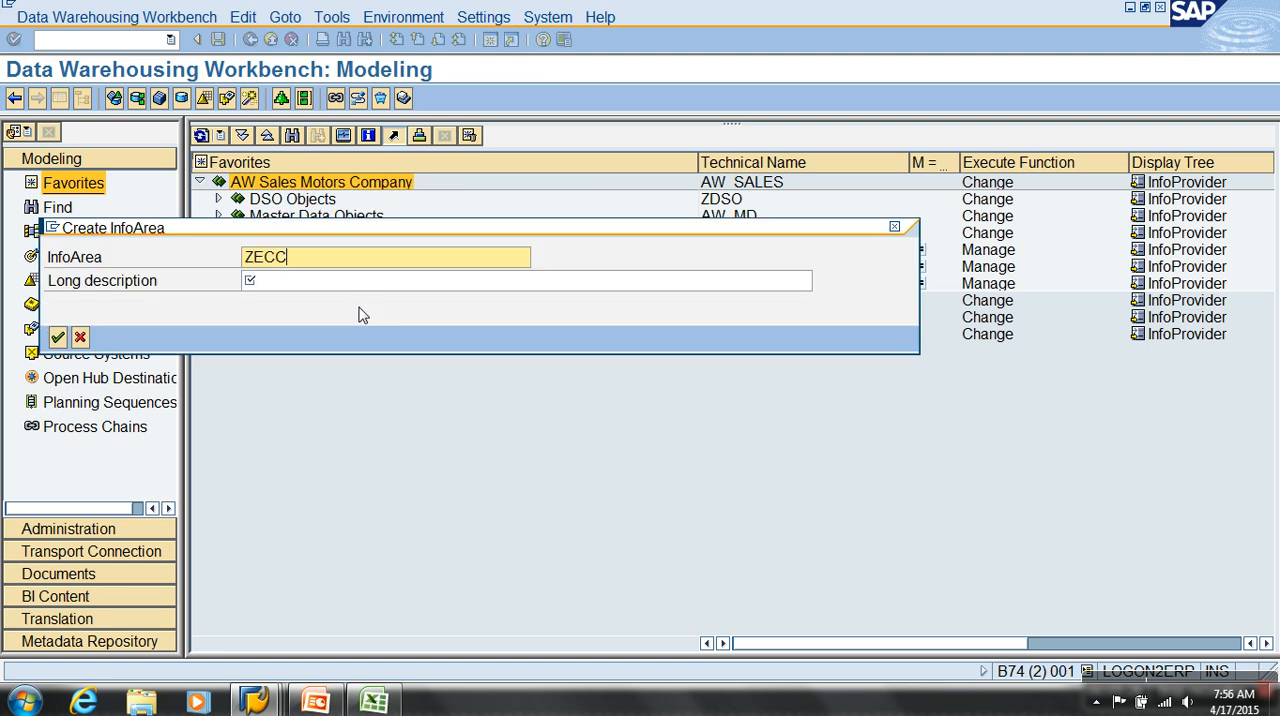
pyautogui.press('Tab')
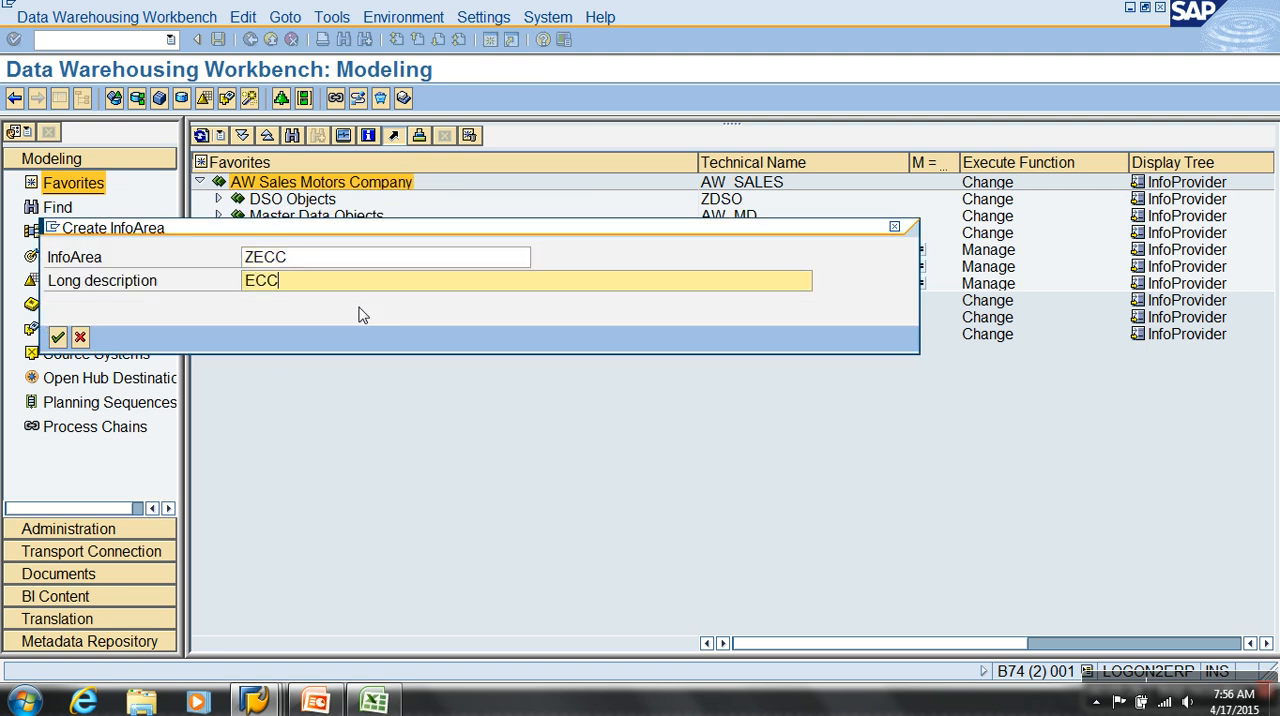
pyautogui.write('ECC')
pyautogui.press('Return')
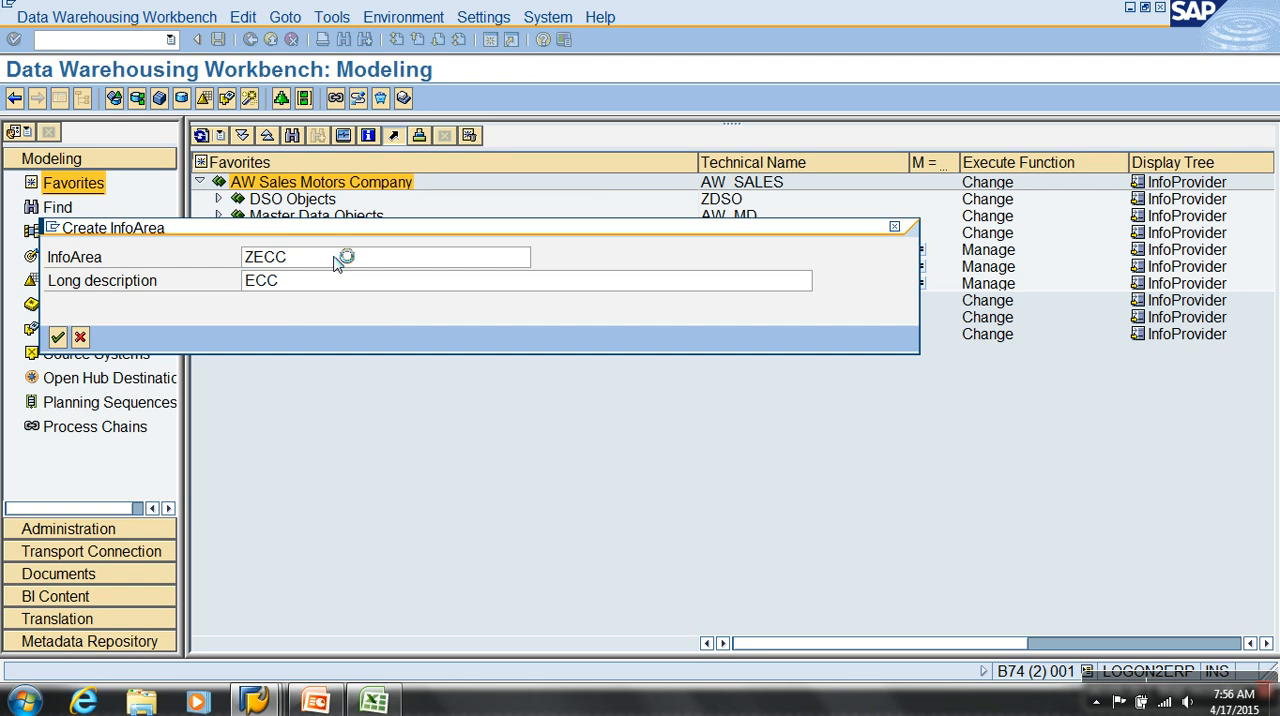
# Create standard InfoCube ZVBAK with the description Generic Demo in InfoArea ECC and enlarge its editing view
pyautogui.rightClick(264, 216)
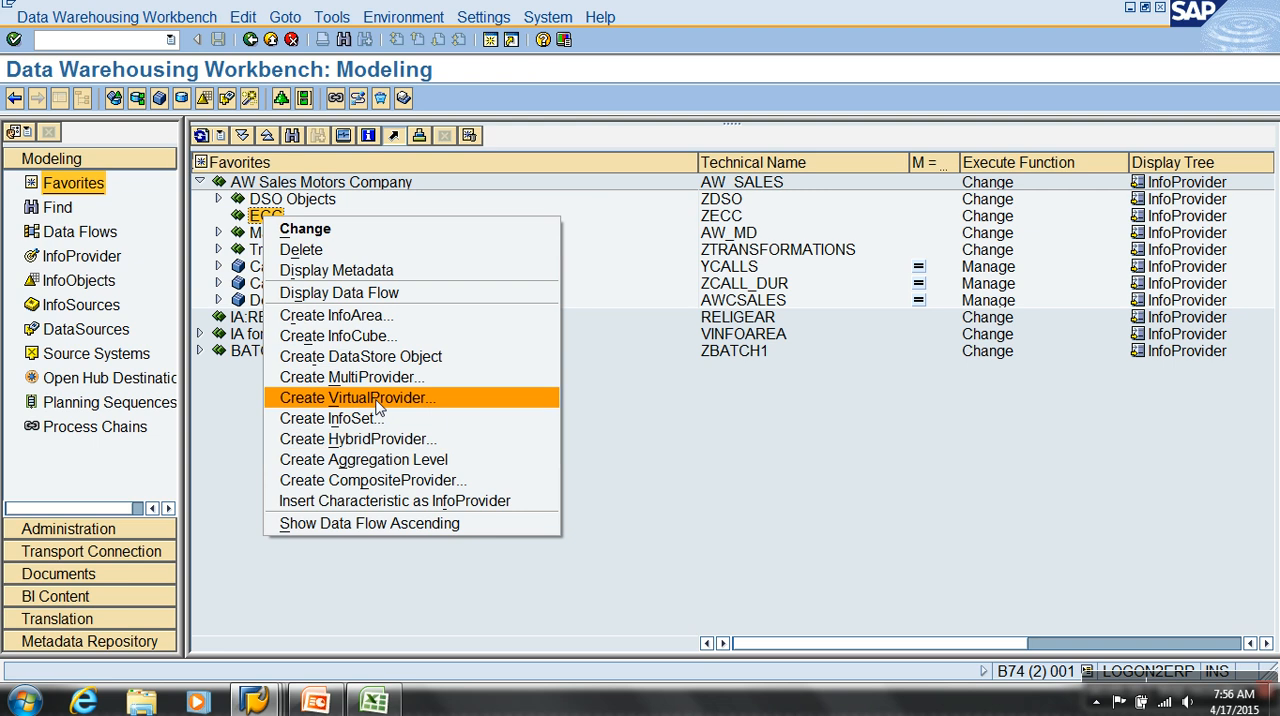
pyautogui.click(368, 336)
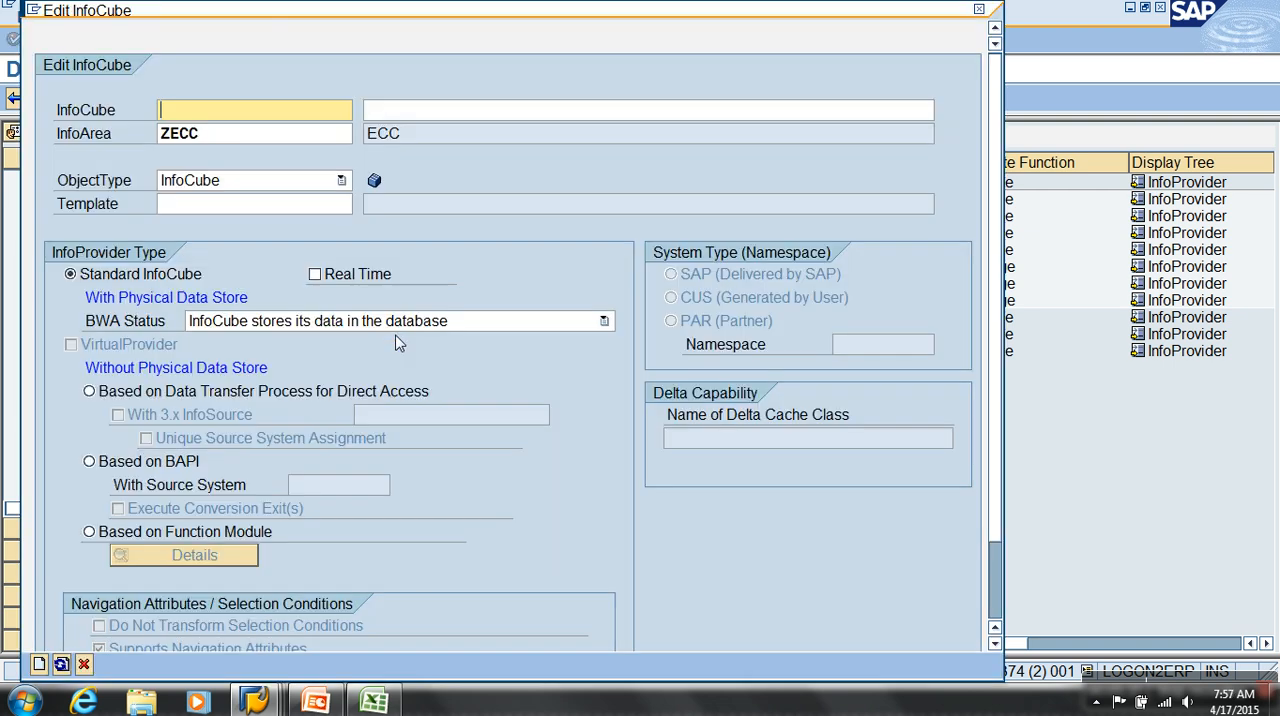
pyautogui.write('ZVBAK')
pyautogui.press('Tab')
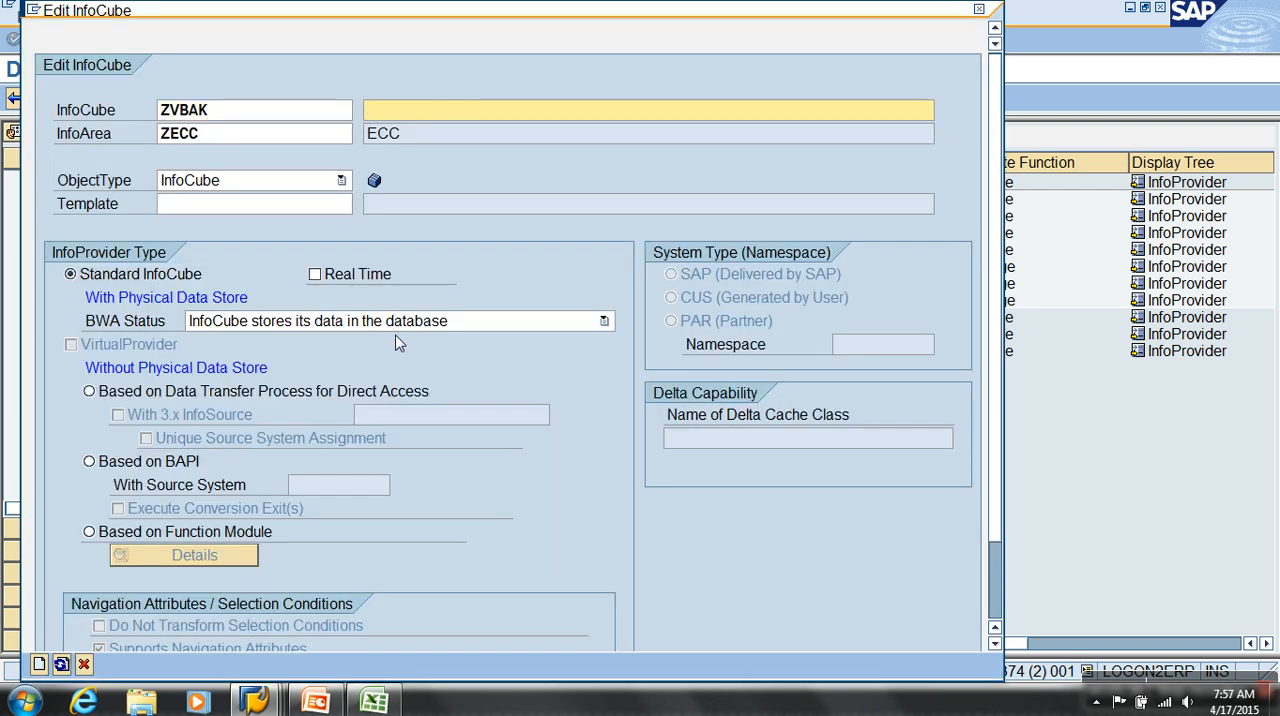
pyautogui.write('Generic Demo')
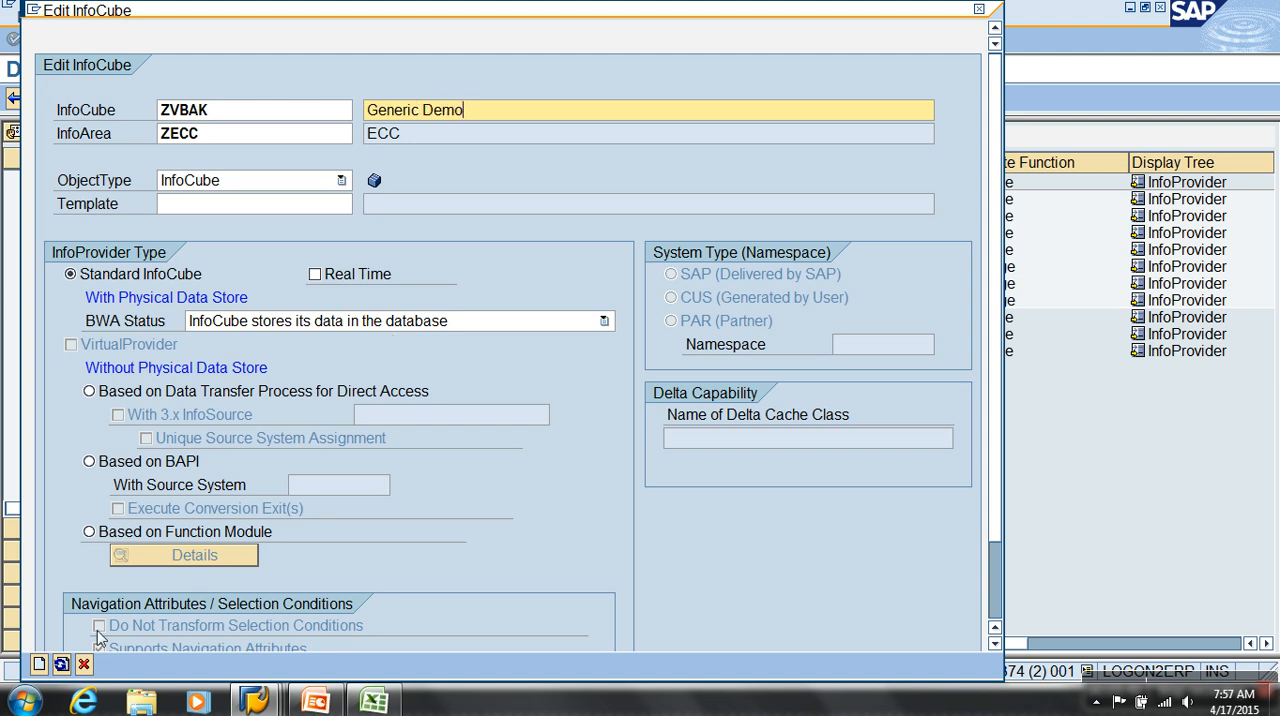
pyautogui.click(38, 664)
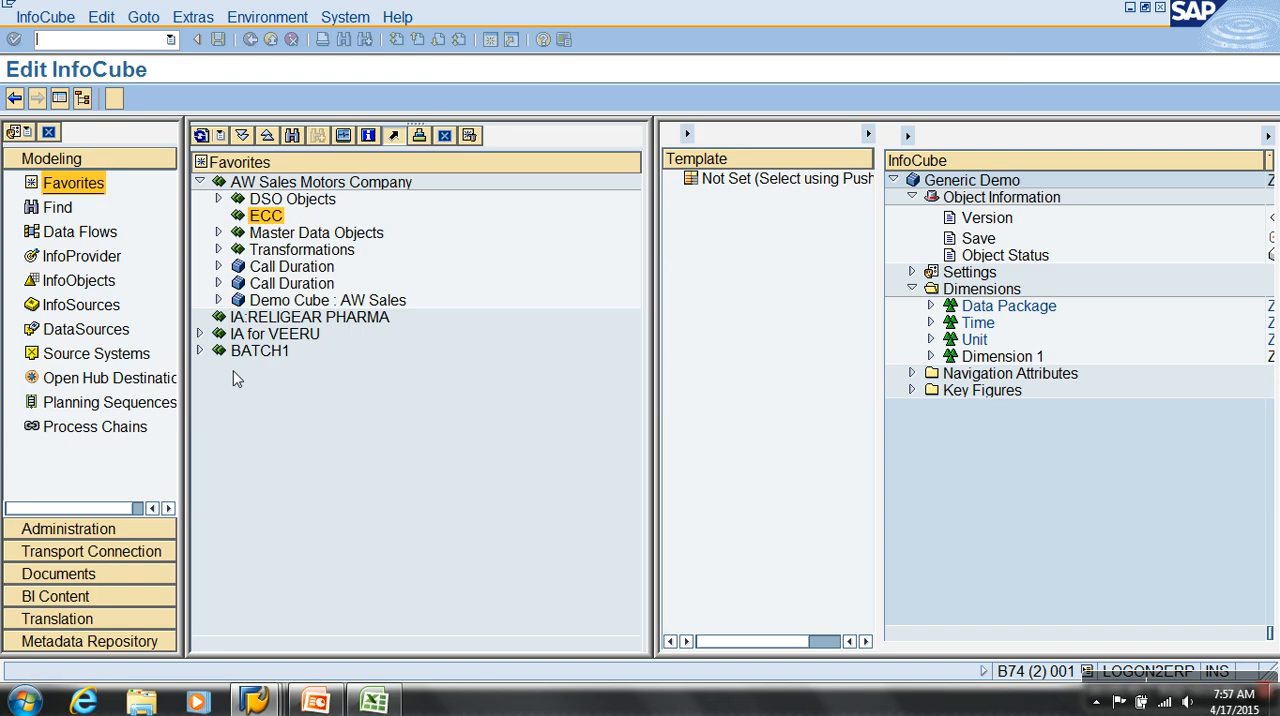
pyautogui.click(59, 98)
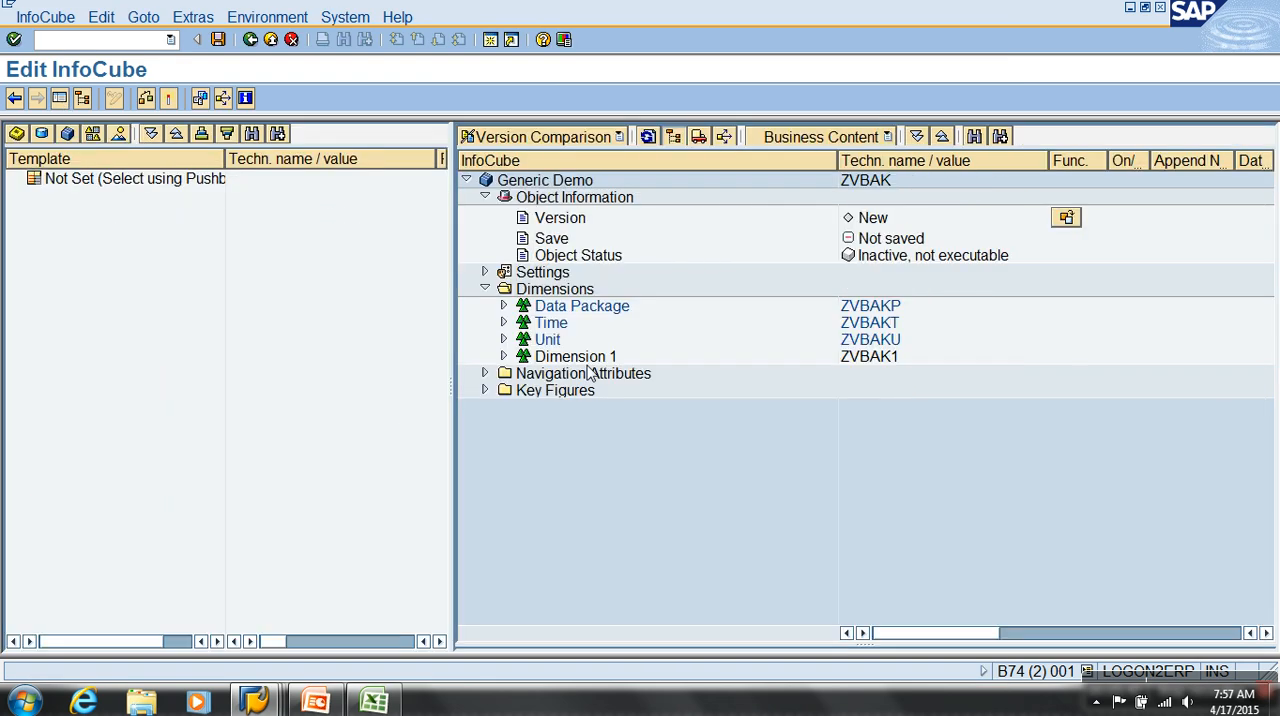
# Insert InfoObject VBELN into Dimension 1 of the InfoCube by direct input
pyautogui.rightClick(588, 358)
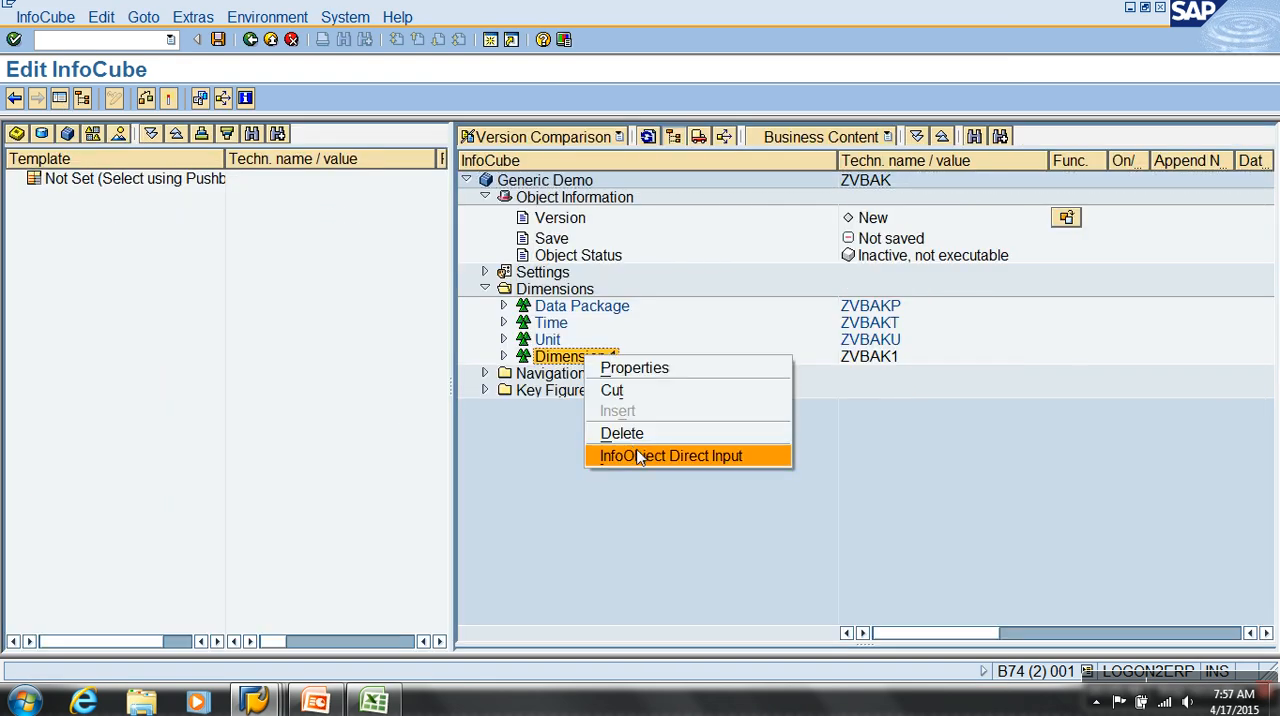
pyautogui.click(640, 457)
pyautogui.write('VBE')
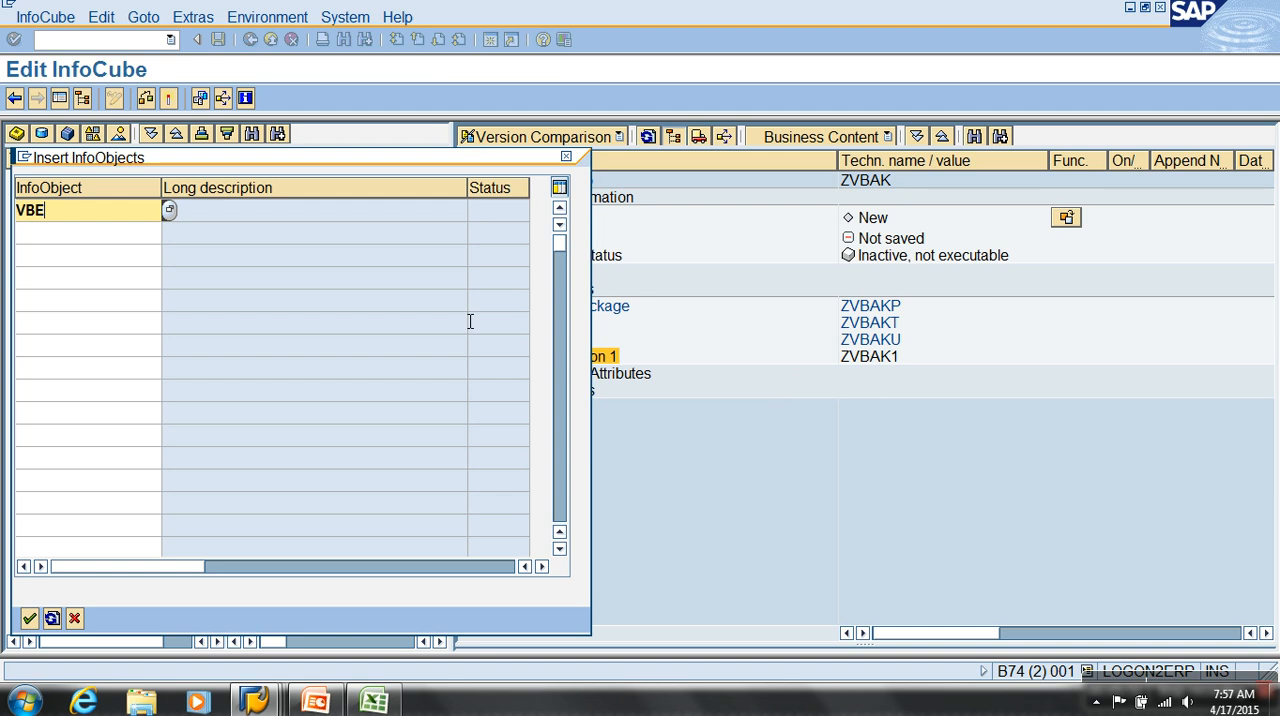
pyautogui.write('LN')
pyautogui.press('Return')
# Insert InfoObject 0CALDAY into the Time dimension by direct input
pyautogui.rightClick(542, 328)
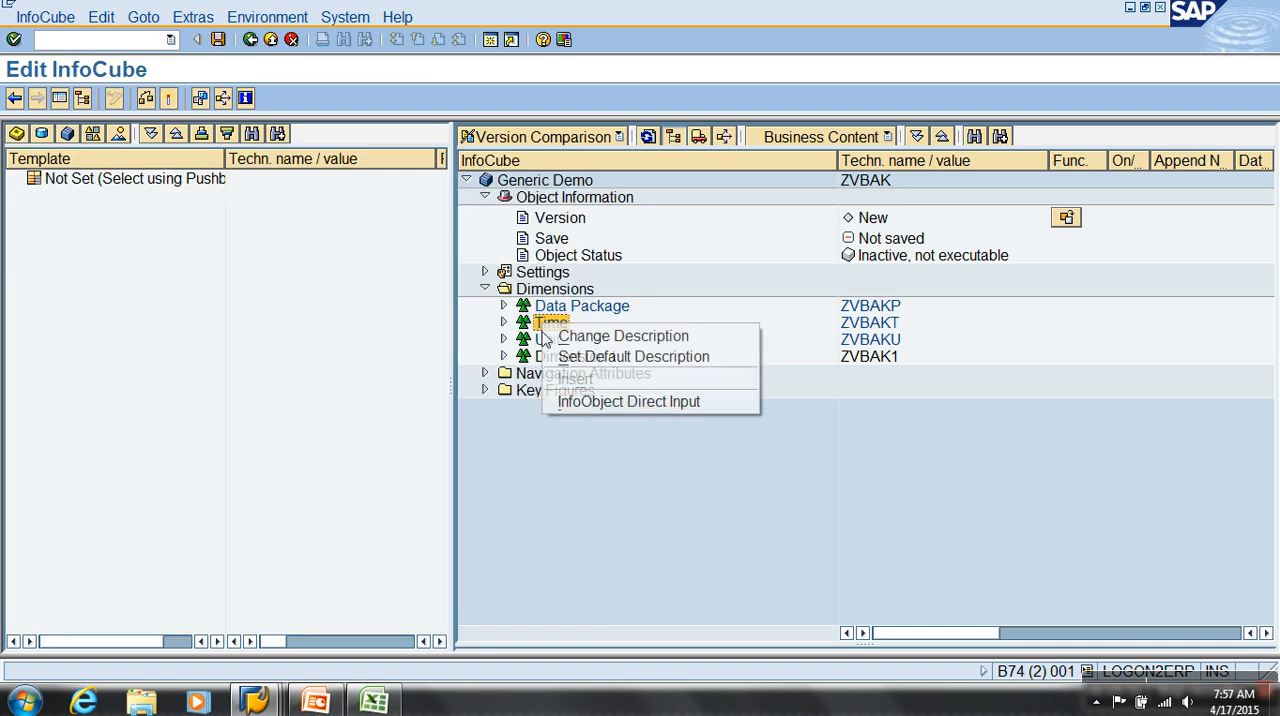
pyautogui.click(620, 401)
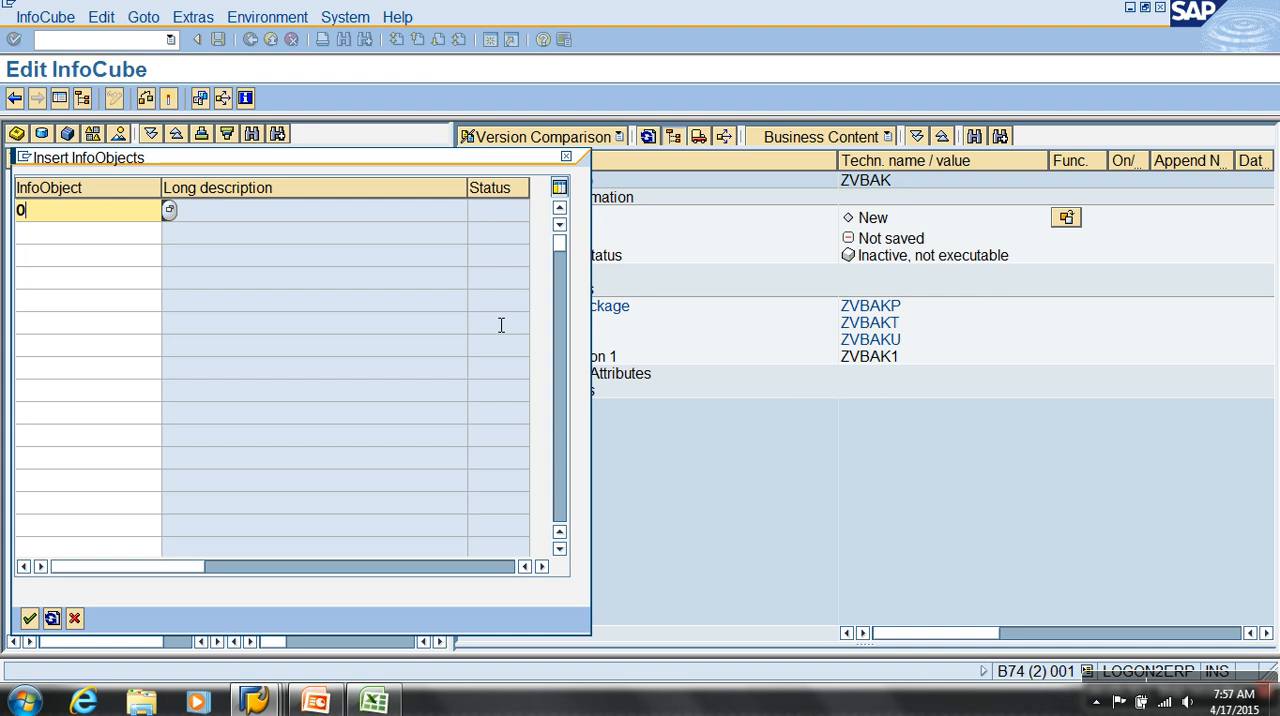
pyautogui.write('0CALDAY')
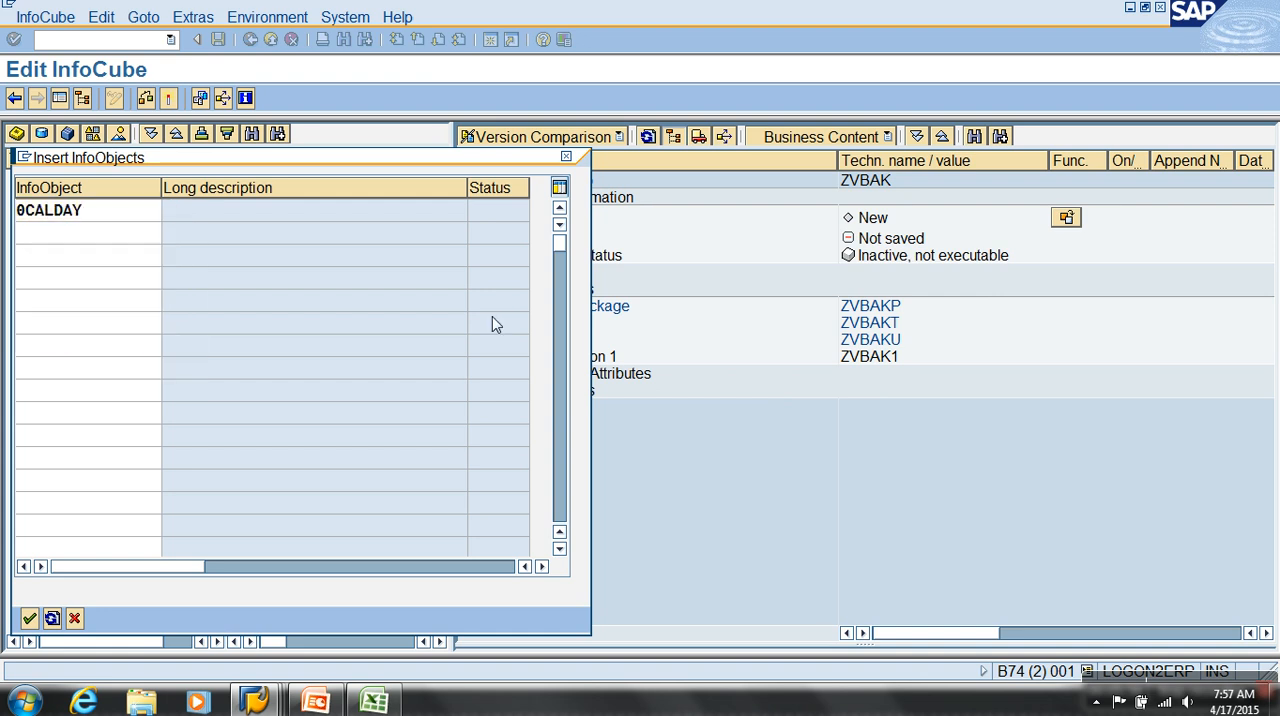
pyautogui.press('Return')
# Insert InfoObject NETWR into the InfoCube's key figures by direct input and expand the key figures folder
pyautogui.rightClick(568, 394)
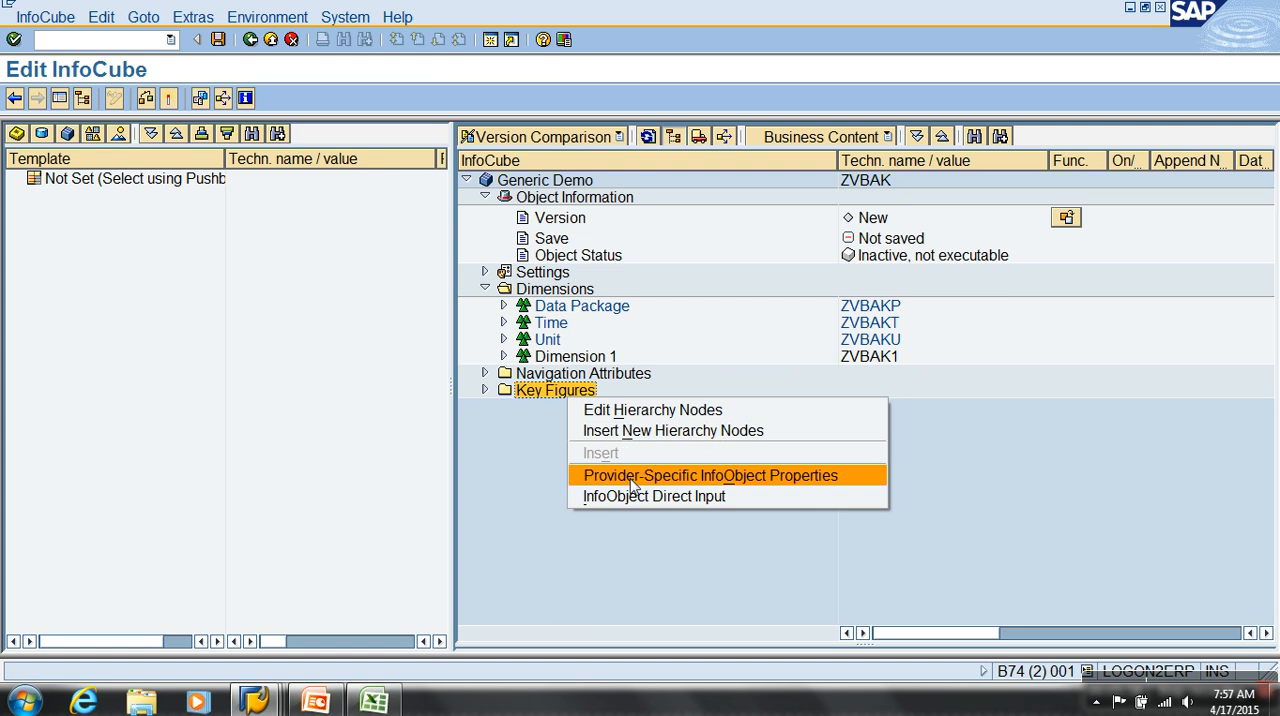
pyautogui.click(618, 497)
pyautogui.write('NETWR')
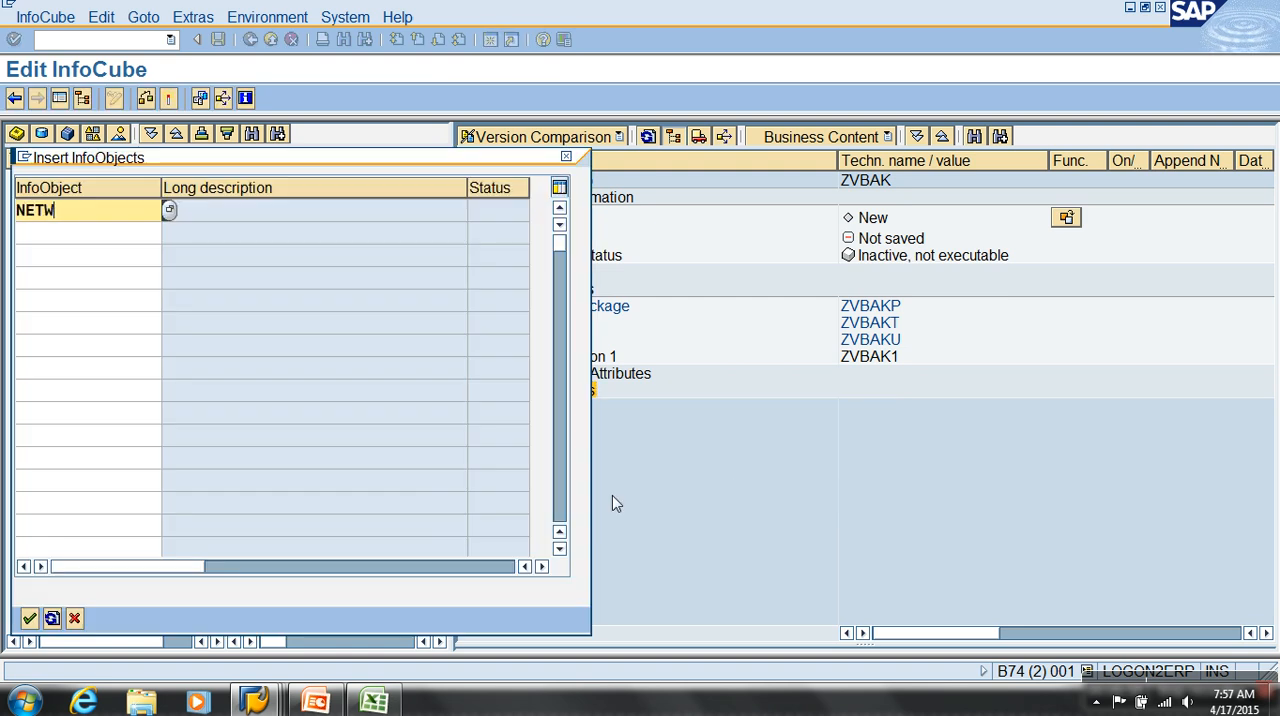
pyautogui.press('Return')
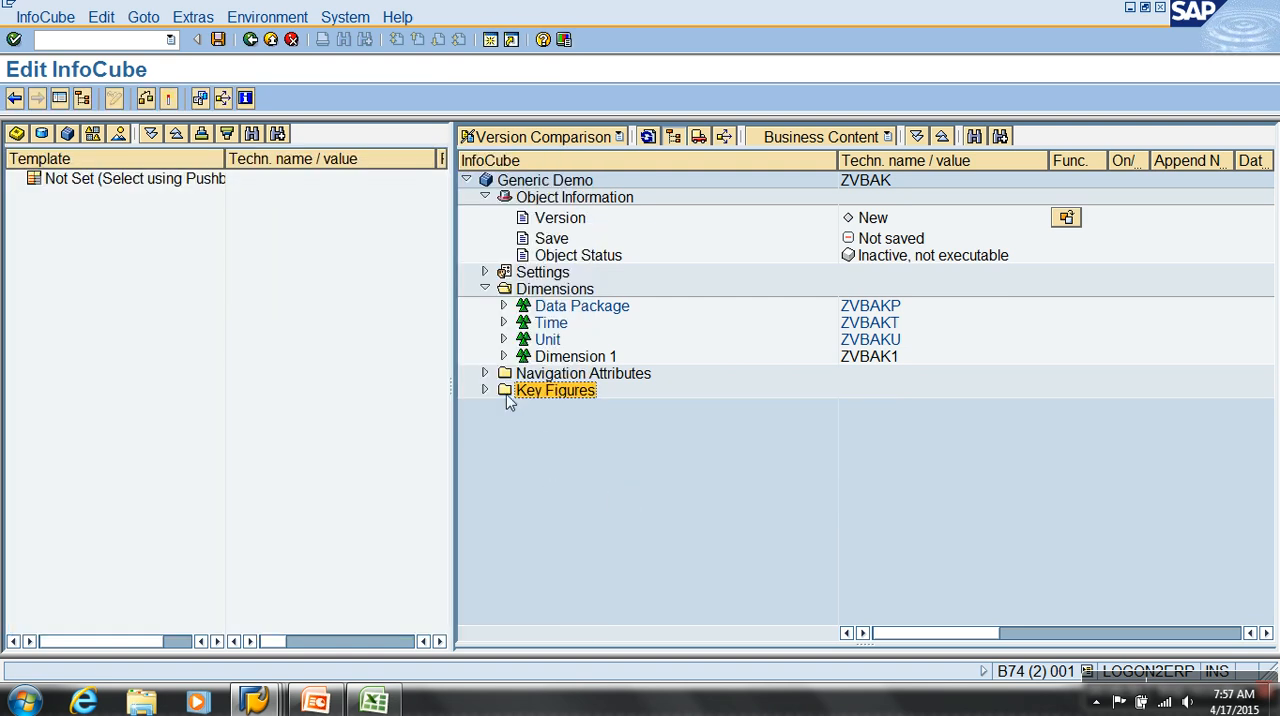
pyautogui.click(486, 390)
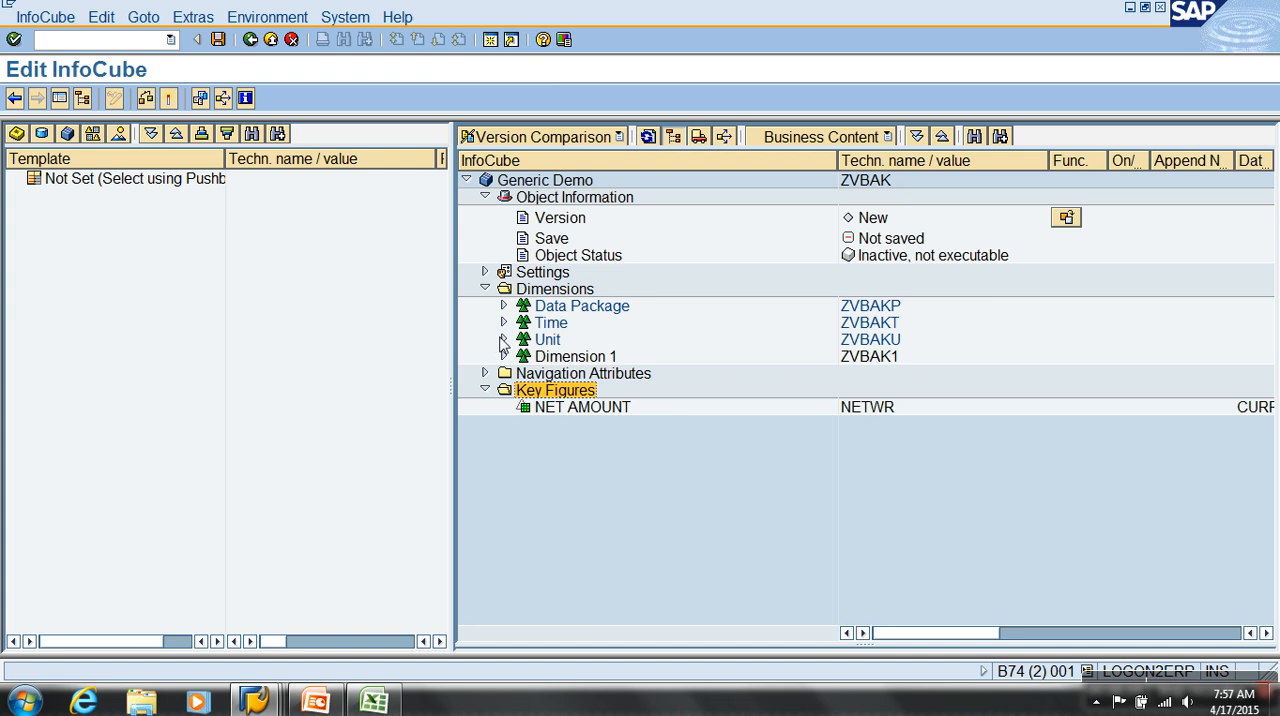
# Expand the Unit dimension of InfoCube ZVBAK, activate the InfoCube and return to the modeling tree
pyautogui.click(503, 340)
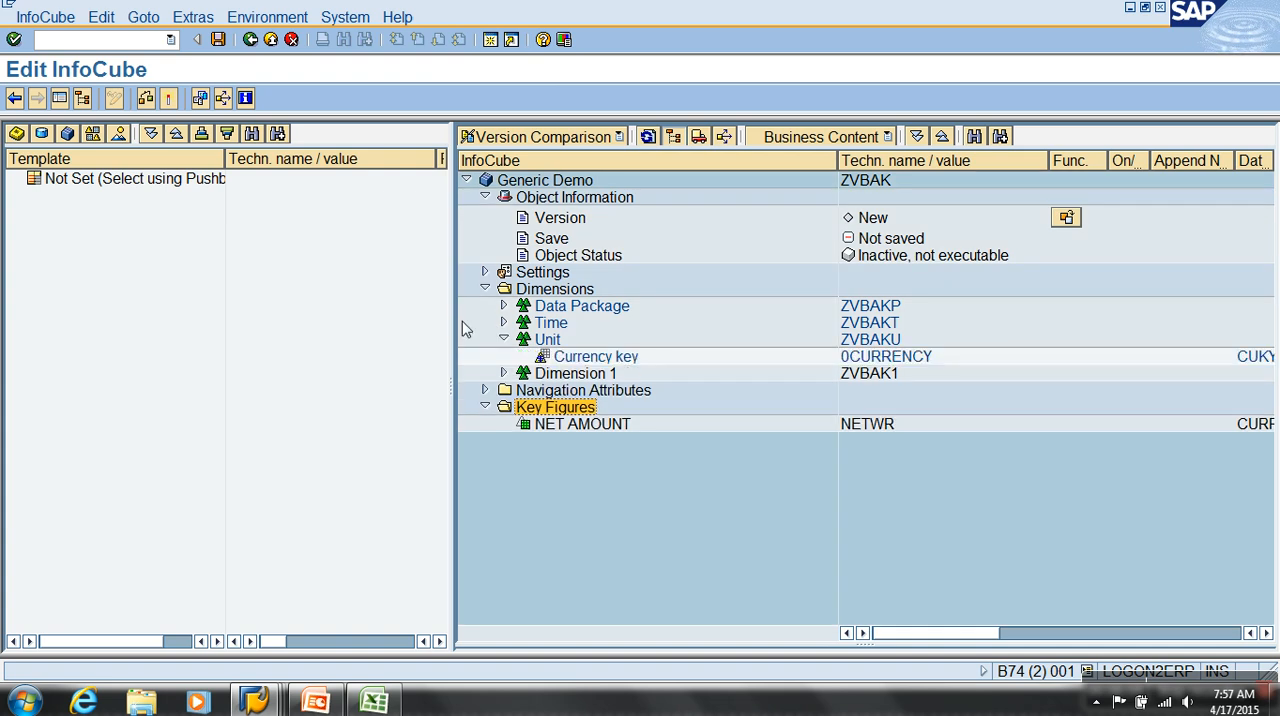
pyautogui.click(169, 99)
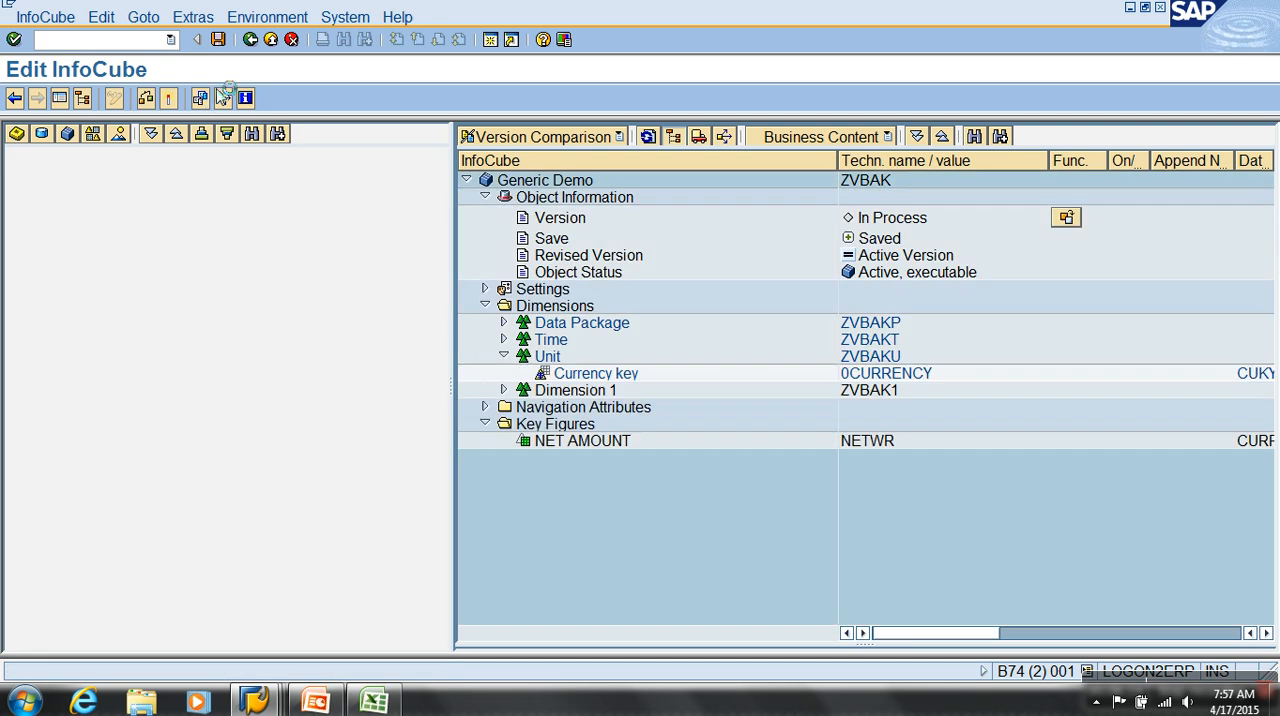
pyautogui.click(271, 40)
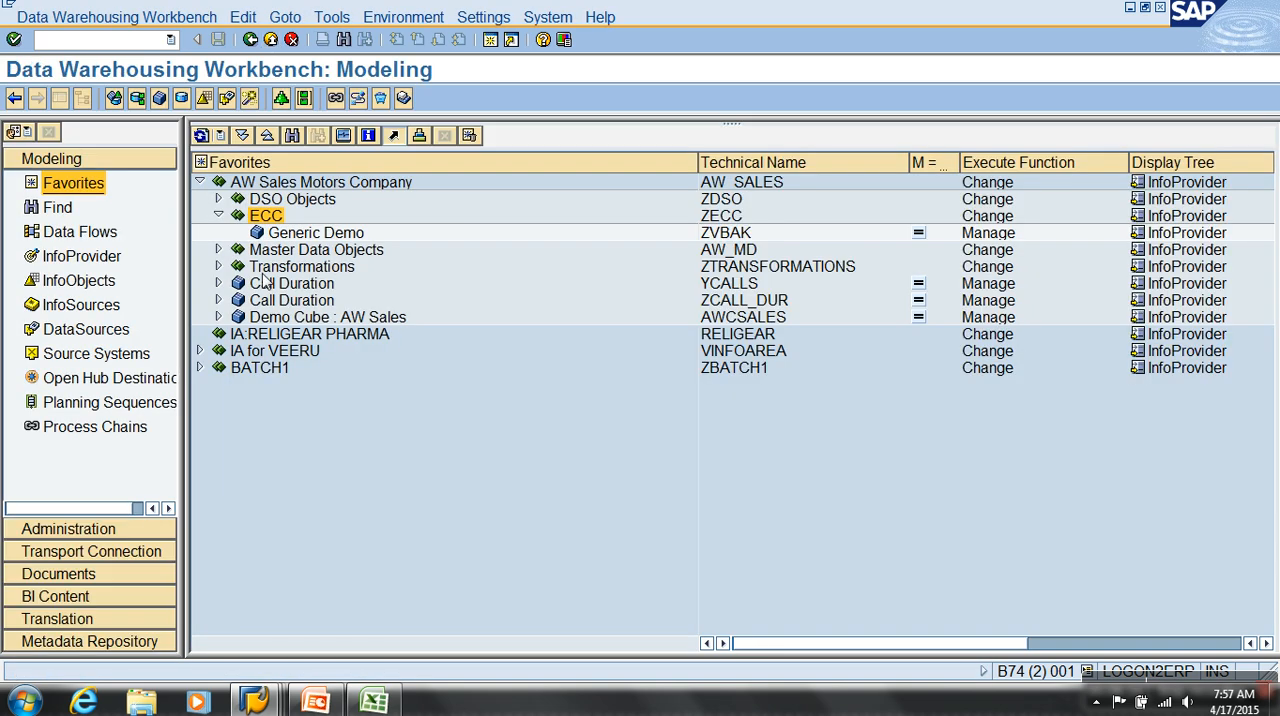
# Create a transformation to InfoCube ZVBAK from DataSource YBW_VBAK_001 of source system T90CLNT090
pyautogui.rightClick(292, 232)
pyautogui.click(380, 540)
pyautogui.click(348, 491)
pyautogui.click(290, 509)
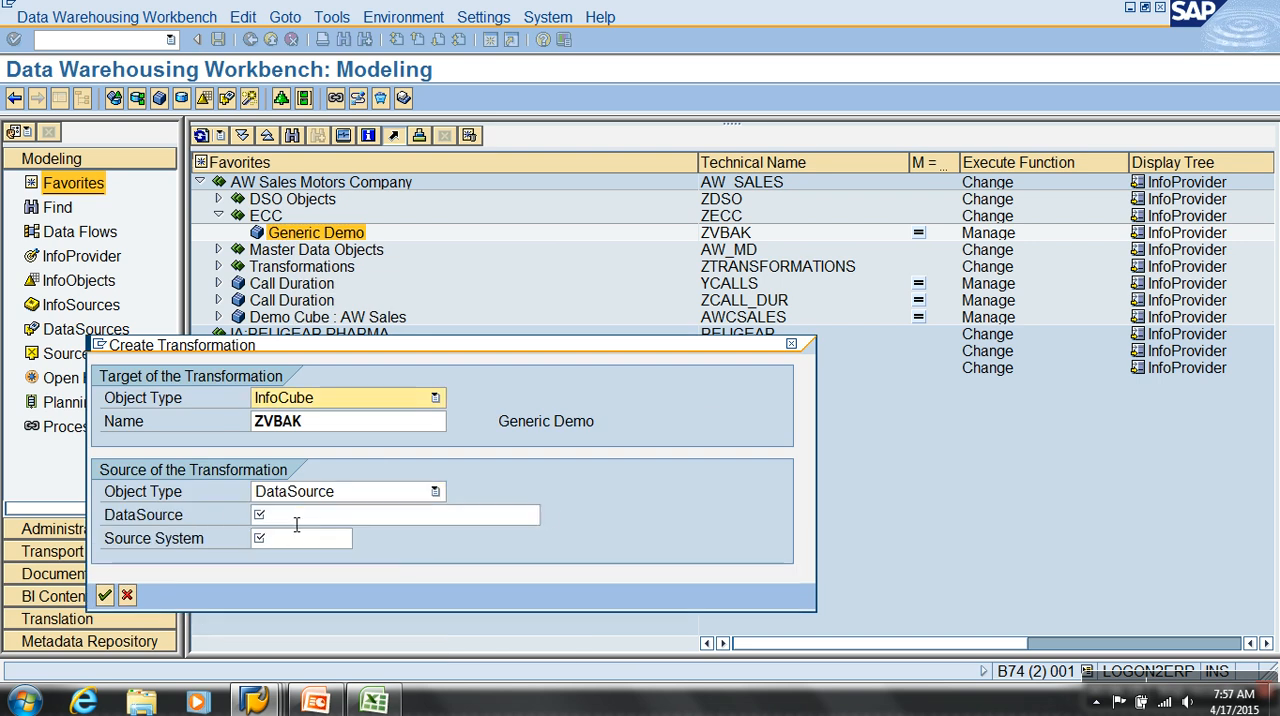
pyautogui.write('YBW_VBAK_001')
pyautogui.click(297, 538)
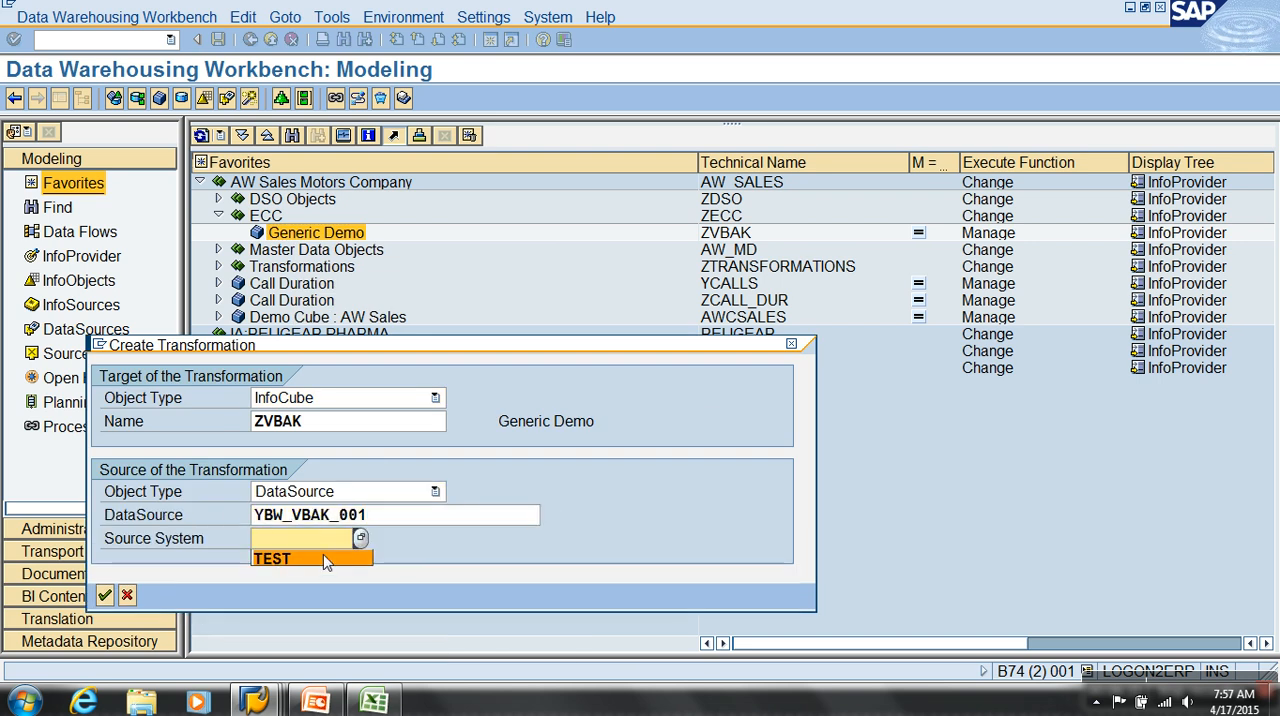
pyautogui.click(360, 538)
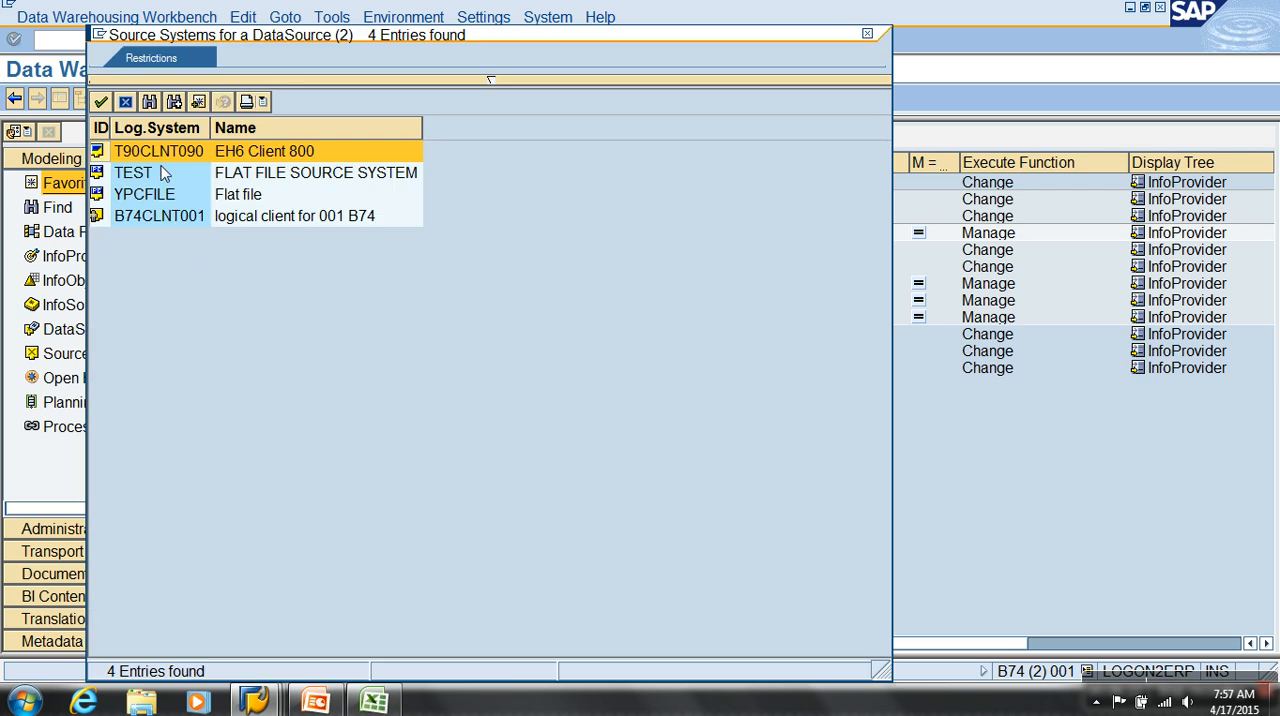
pyautogui.doubleClick(166, 154)
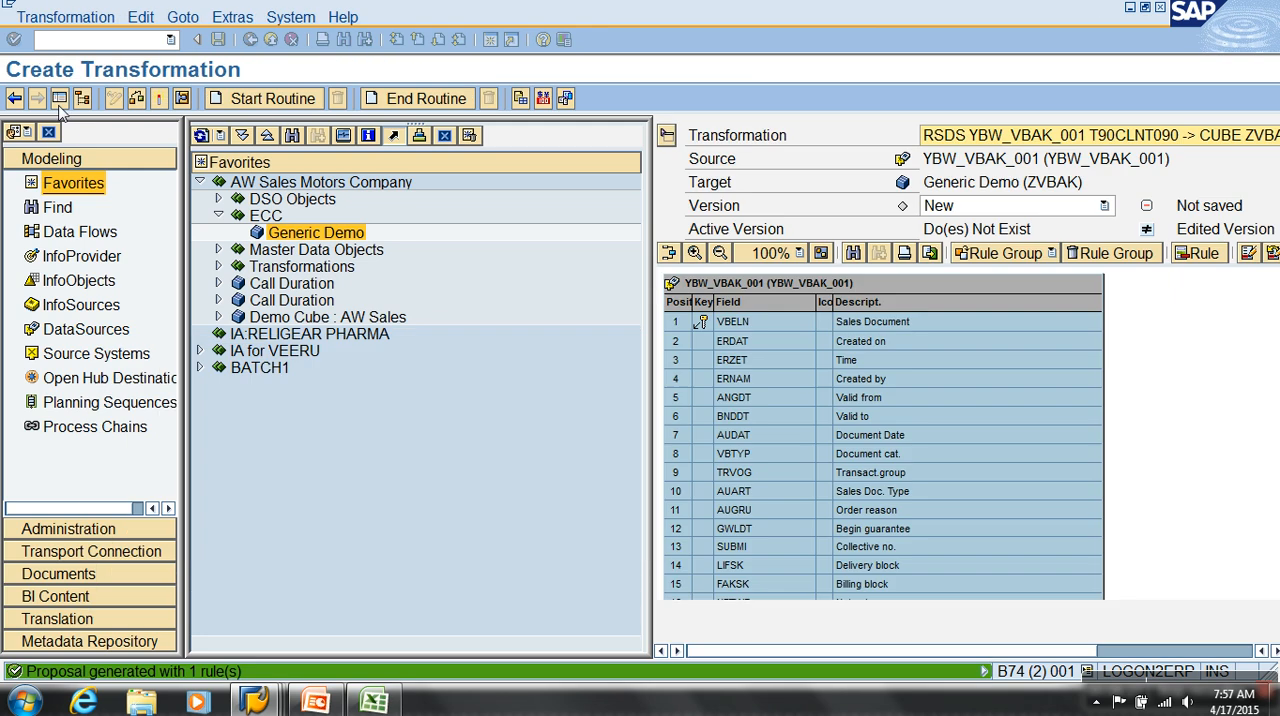
# Map source fields VBELN and NETWR to the same-named InfoObjects of the InfoCube, activate the transformation and return to the modeling tree
pyautogui.click(59, 98)
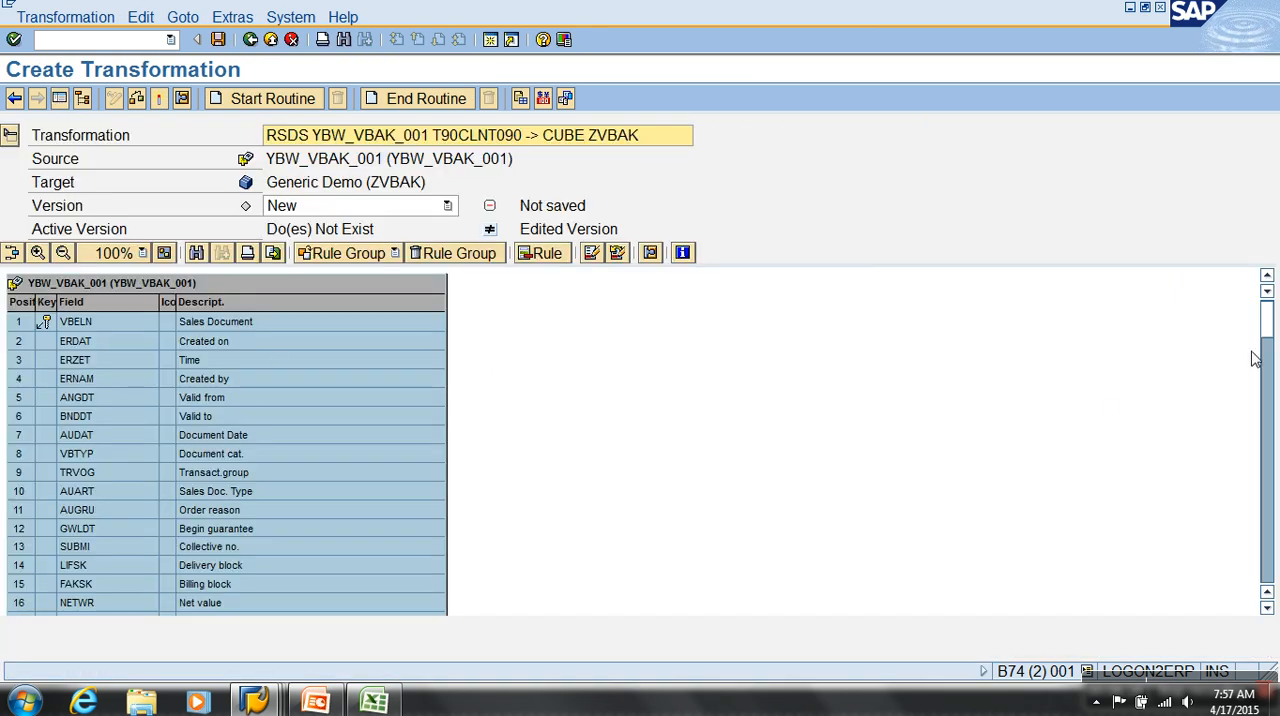
pyautogui.moveTo(1270, 325); pyautogui.dragTo(1260, 453)
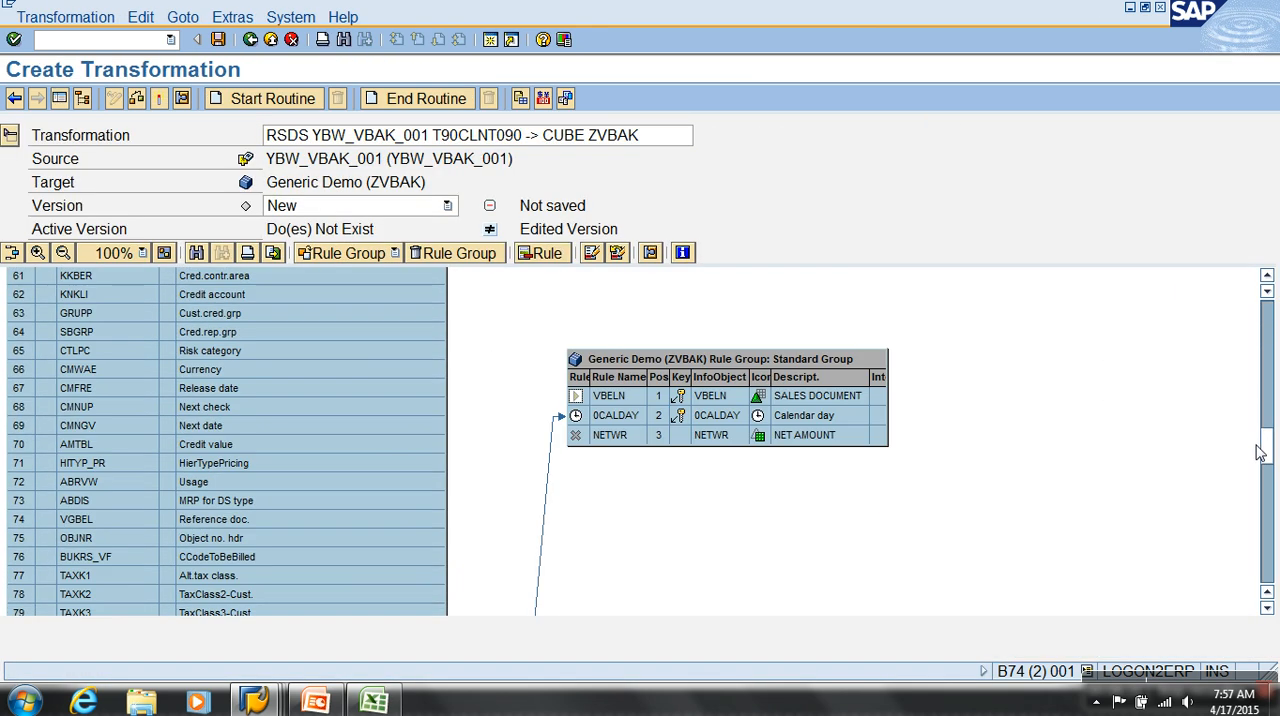
pyautogui.moveTo(838, 360); pyautogui.dragTo(898, 272)
pyautogui.moveTo(409, 322); pyautogui.dragTo(672, 338)
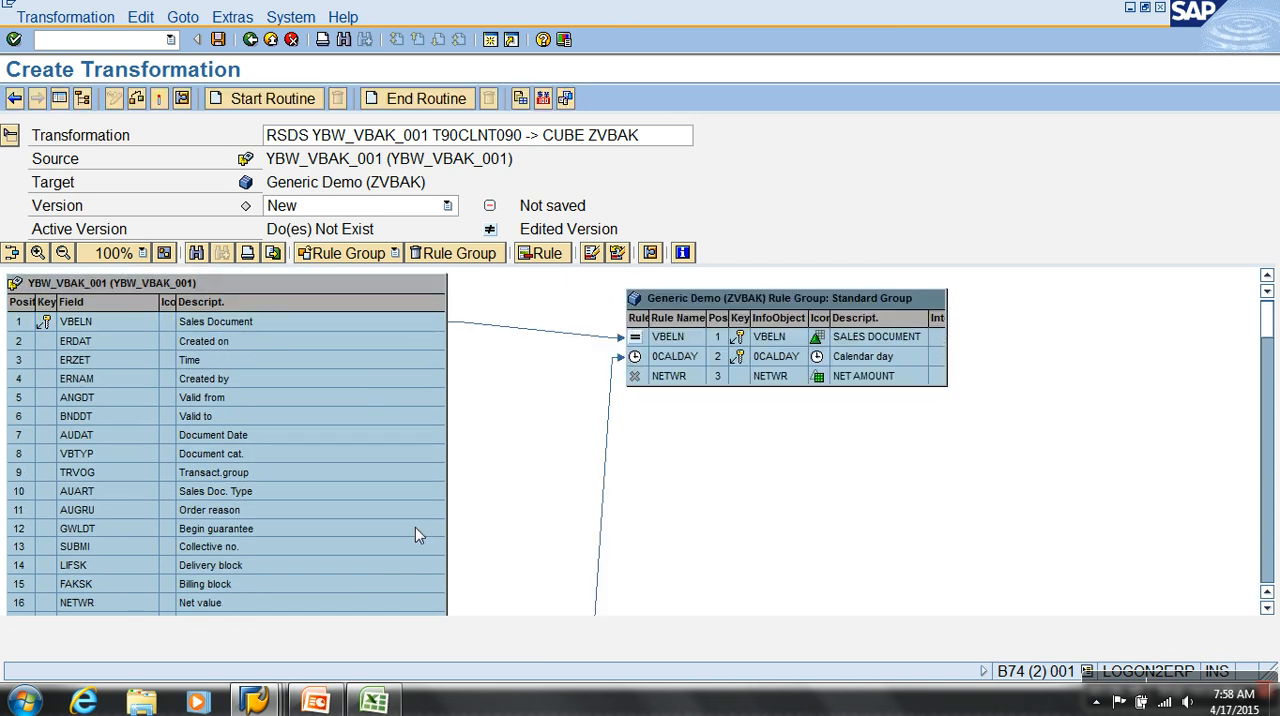
pyautogui.moveTo(412, 602); pyautogui.dragTo(650, 376)
pyautogui.click(182, 98)
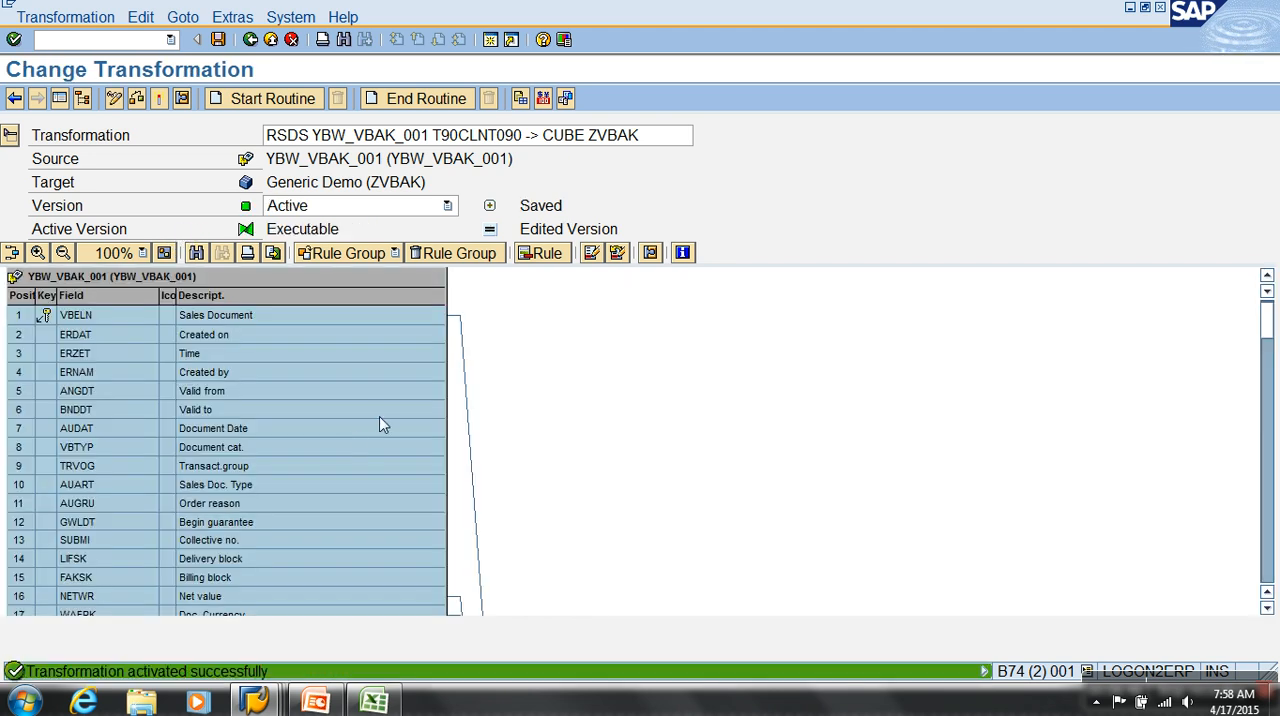
pyautogui.click(270, 42)
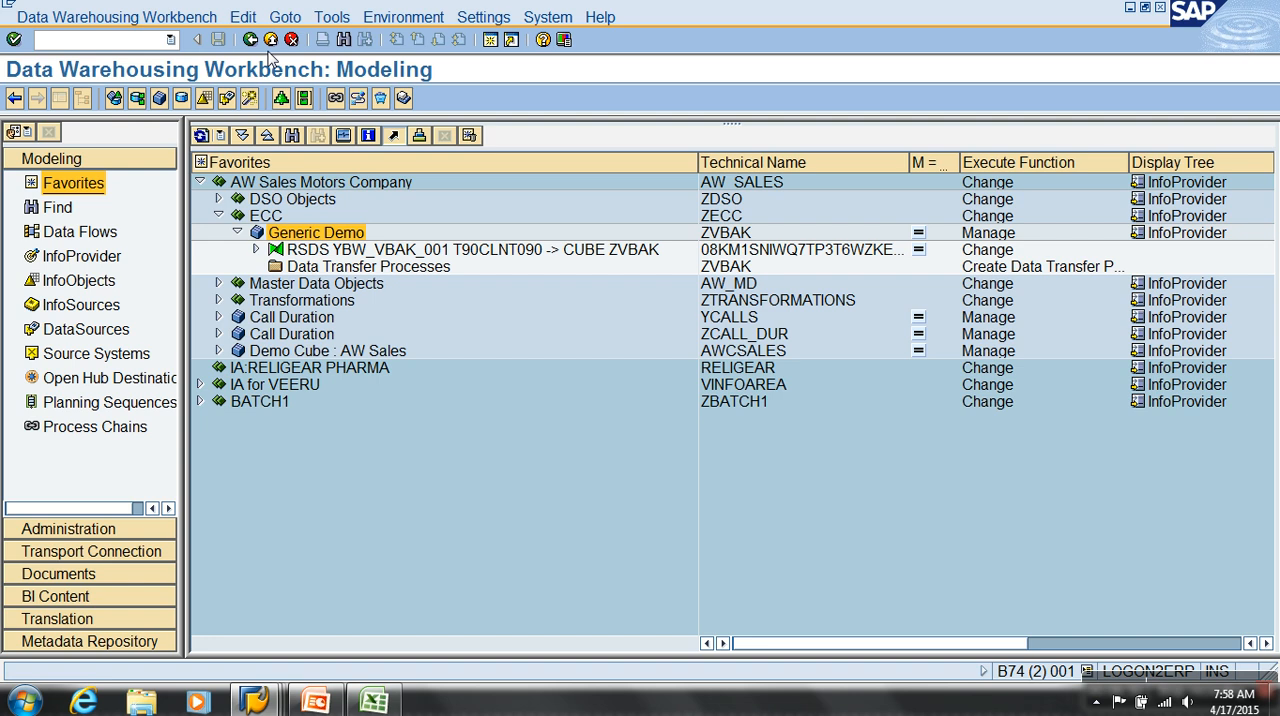
# Create an InfoPackage with the description IP : YBW_VBAK_001 for DataSource YBW_VBAK_001 under the transformation
pyautogui.click(256, 249)
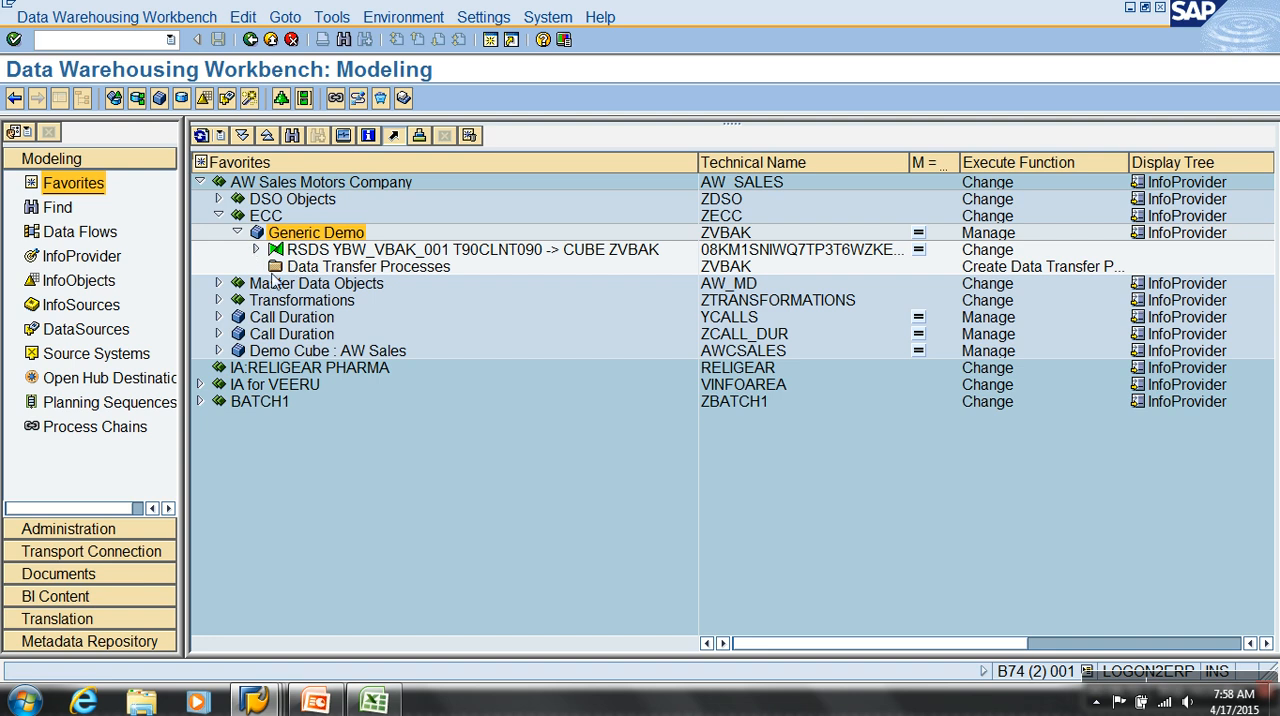
pyautogui.rightClick(360, 267)
pyautogui.click(480, 550)
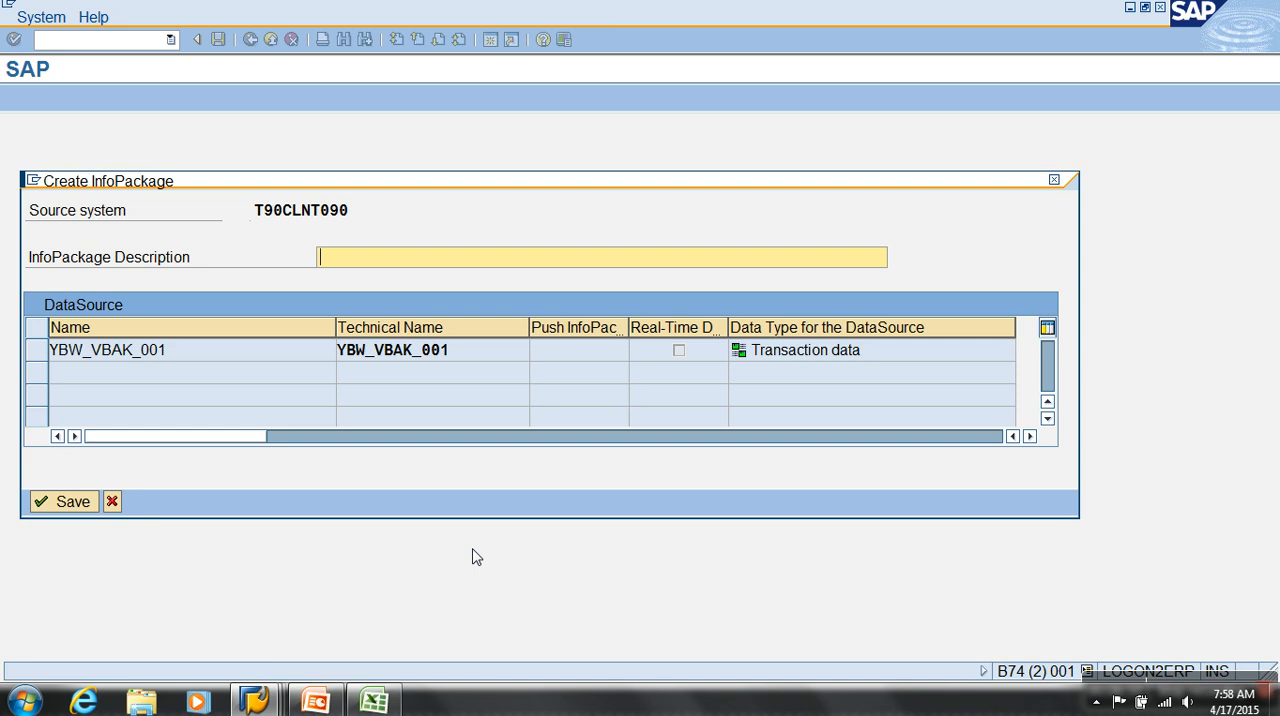
pyautogui.write('IP')
pyautogui.write(': YBW_VBAK_001')
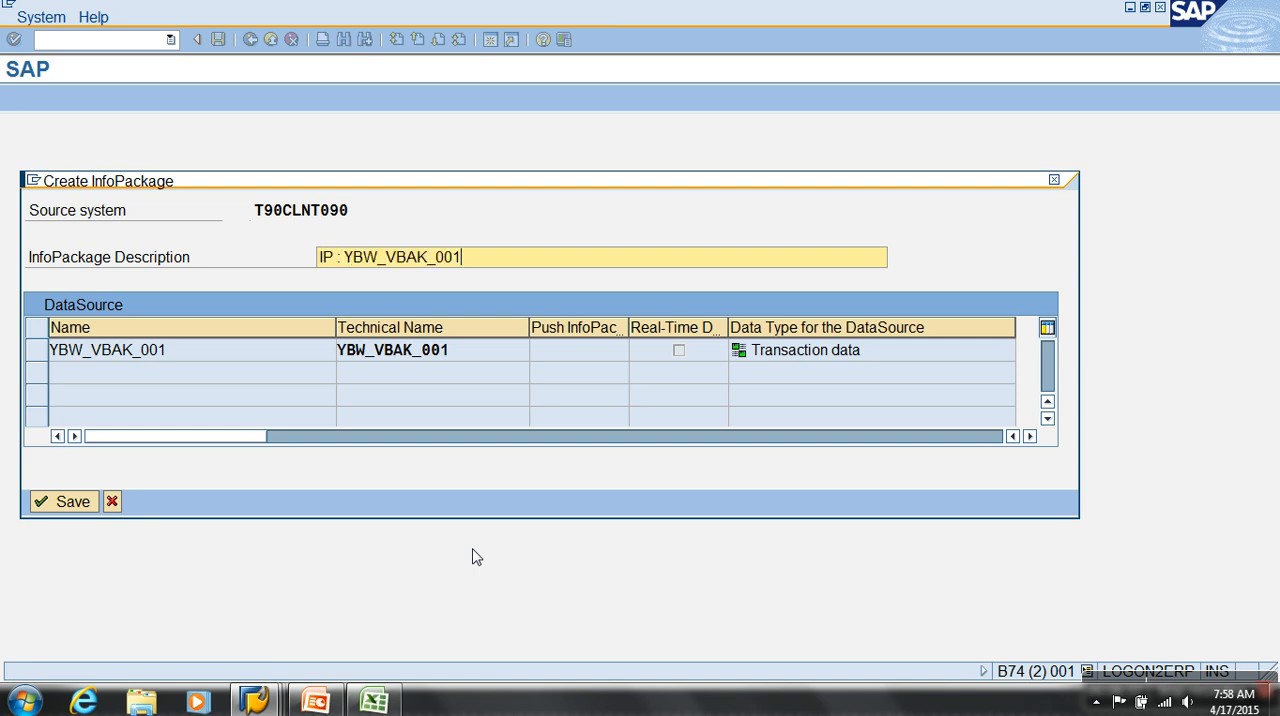
pyautogui.press('Return')
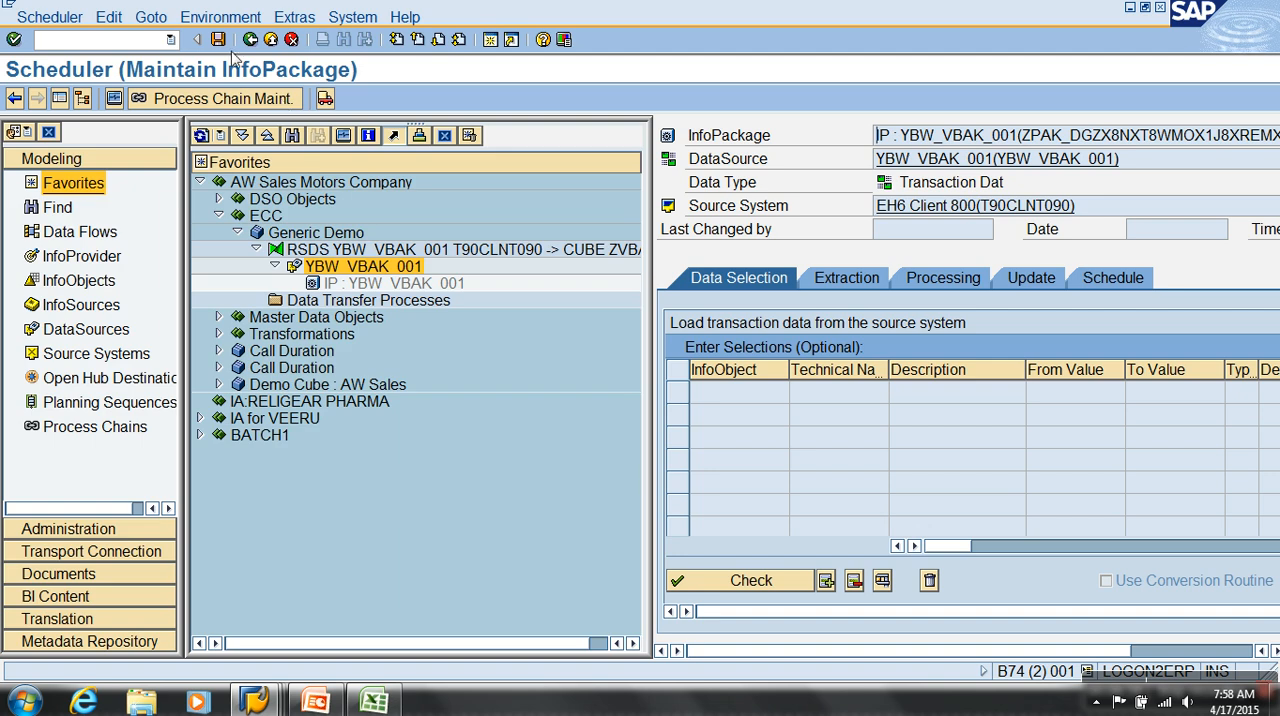
# Start the InfoPackage's data load immediately and check its update mode
pyautogui.click(1120, 280)
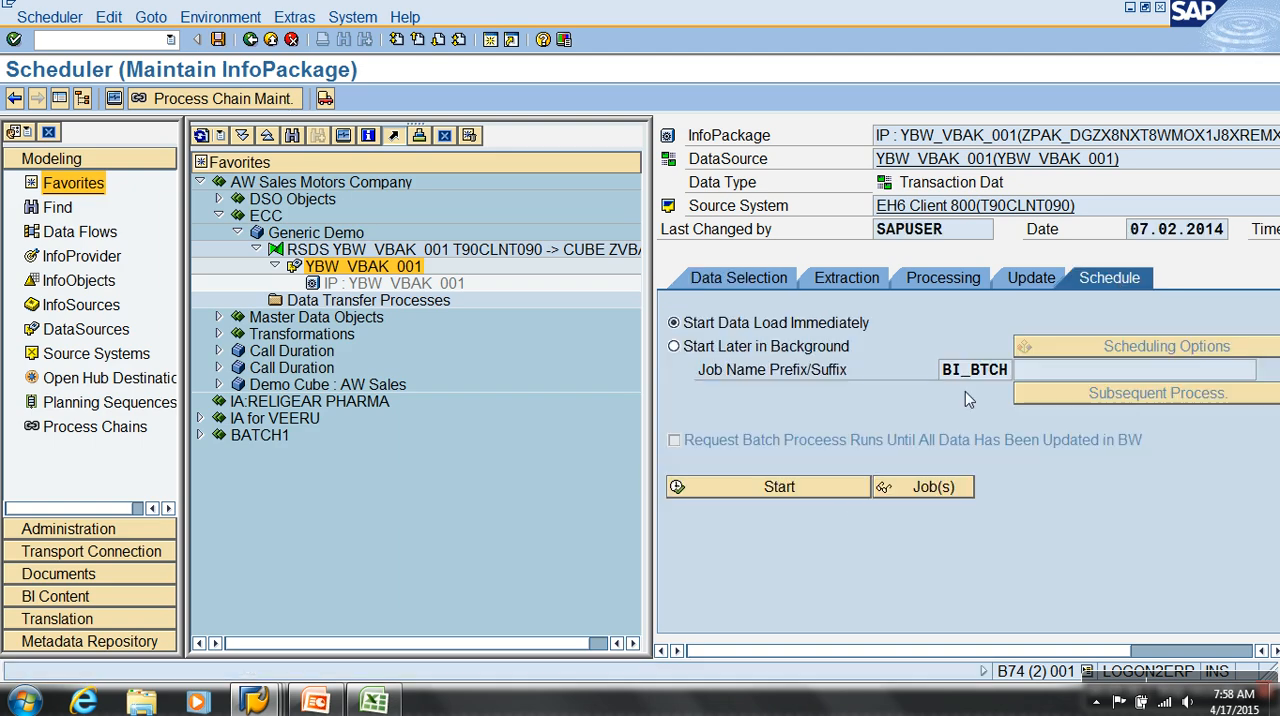
pyautogui.click(824, 486)
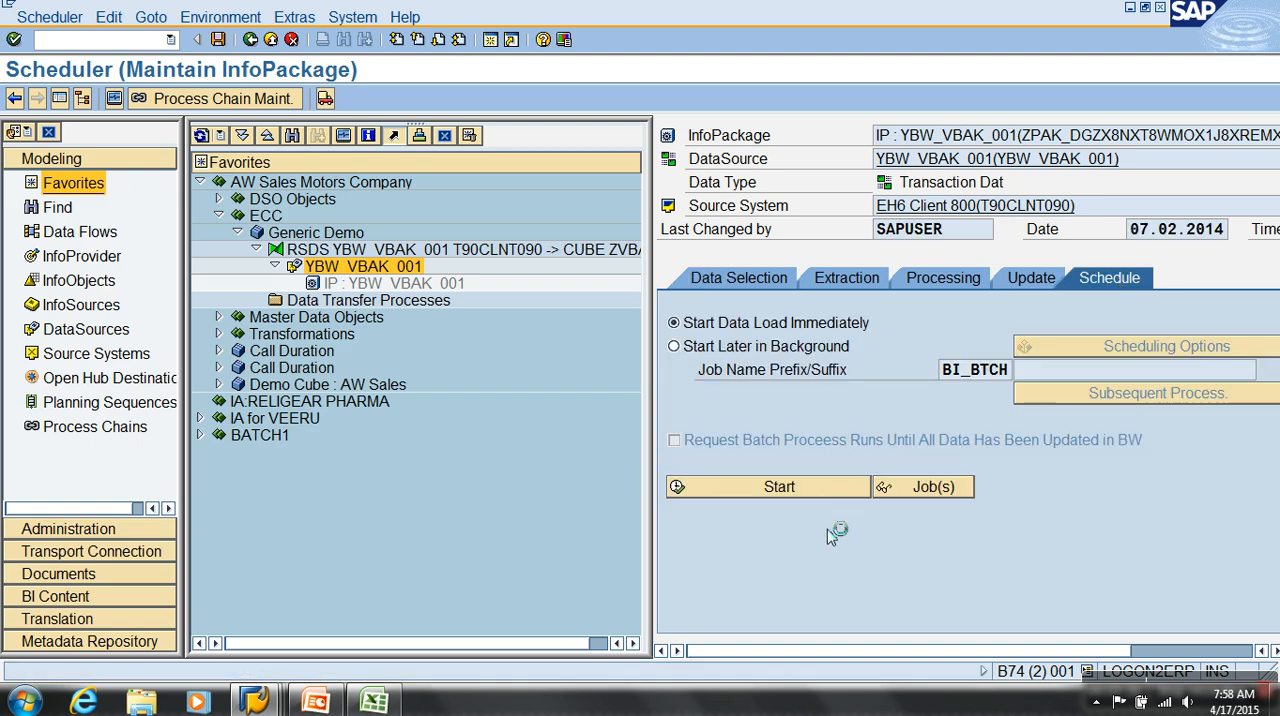
pyautogui.click(1030, 278)
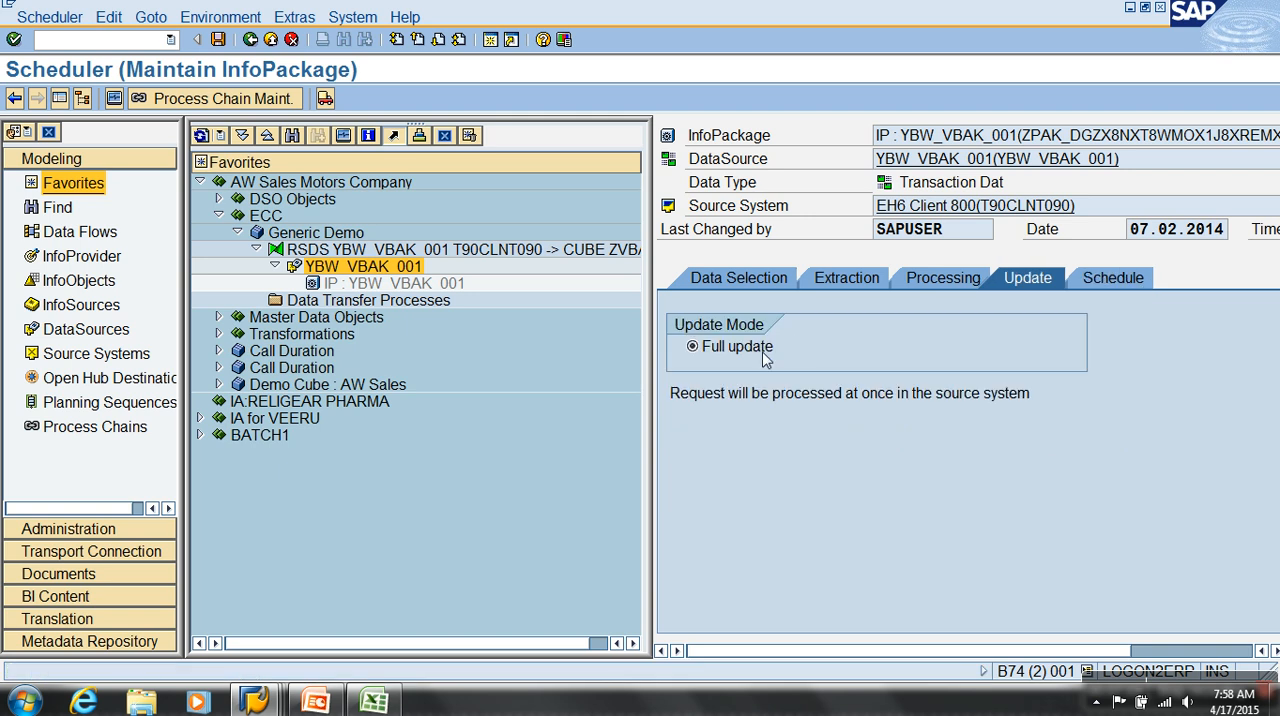
pyautogui.click(1088, 287)
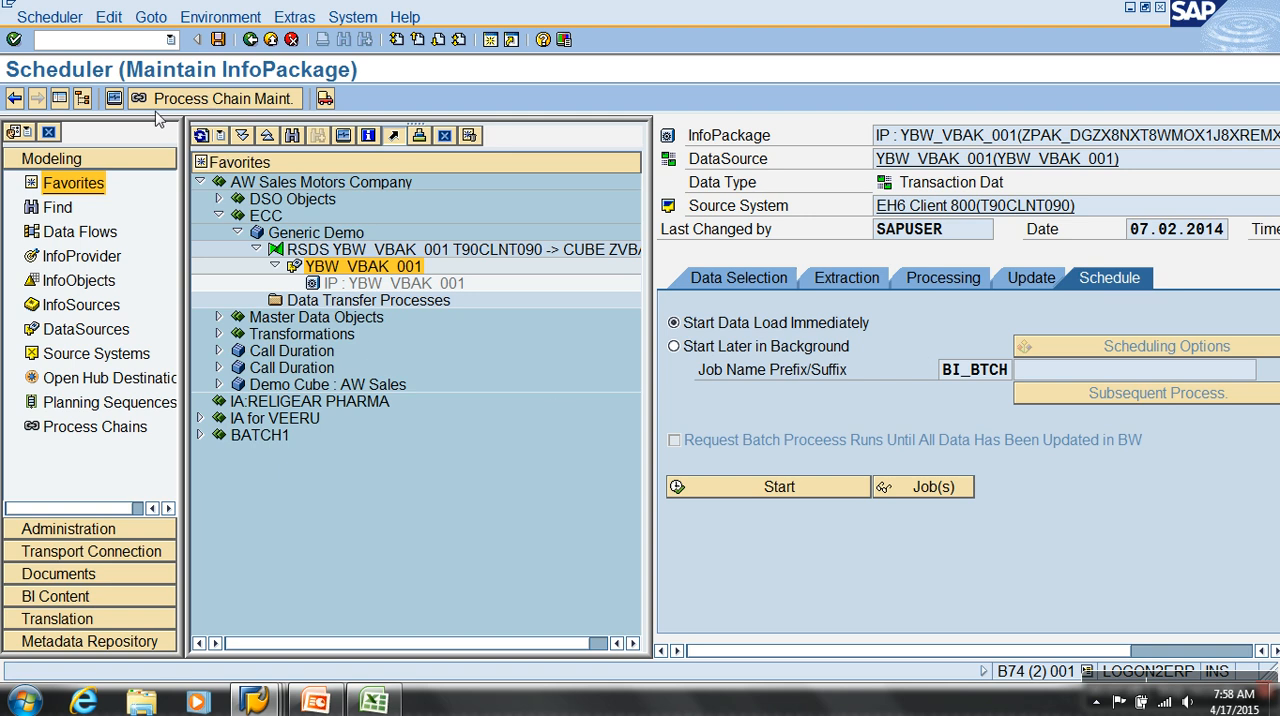
# Monitor the InfoPackage request, refreshing its load status in the PSA, and return to the modeling tree
pyautogui.click(114, 98)
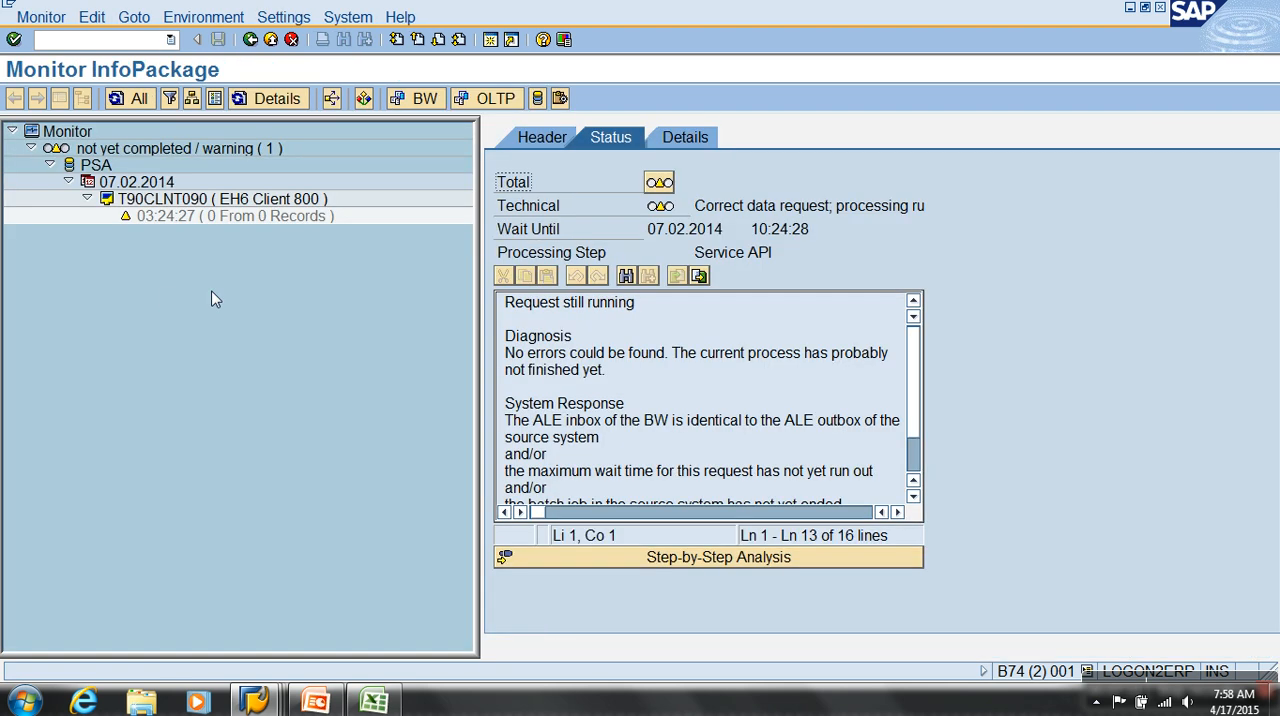
pyautogui.click(230, 221)
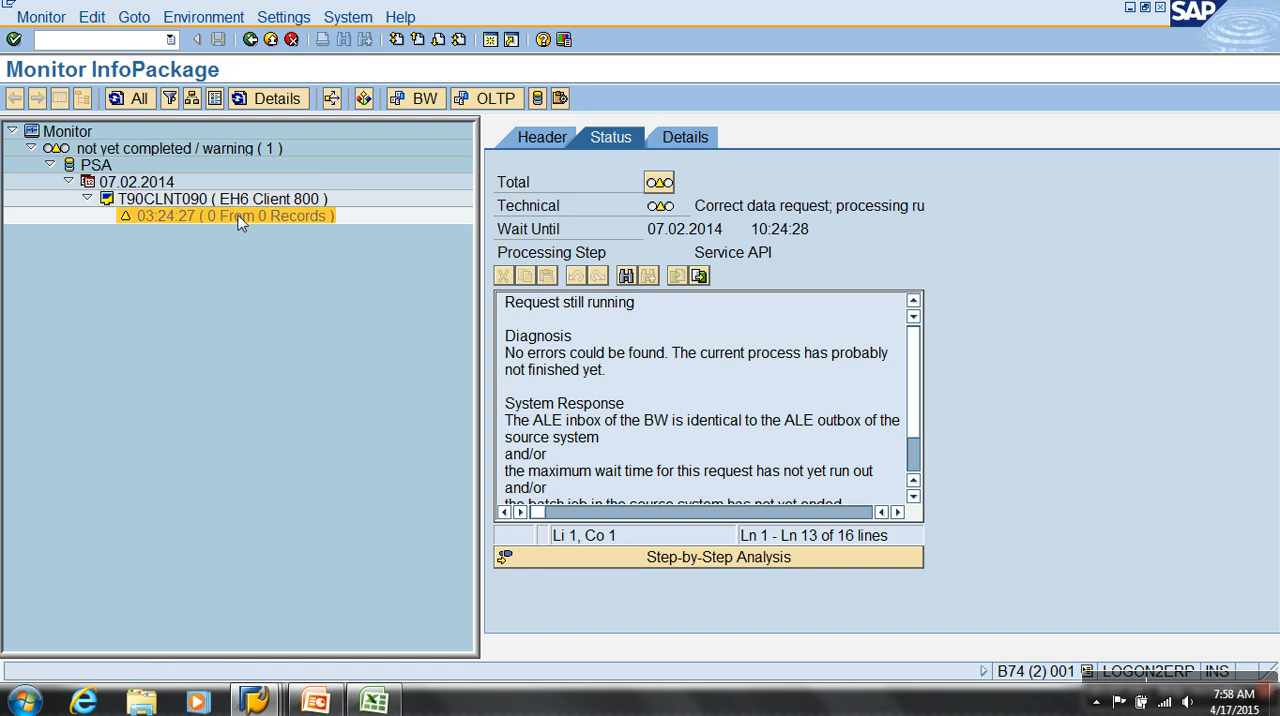
pyautogui.click(244, 216)
pyautogui.click(270, 202)
pyautogui.click(269, 219)
pyautogui.click(277, 201)
pyautogui.click(275, 219)
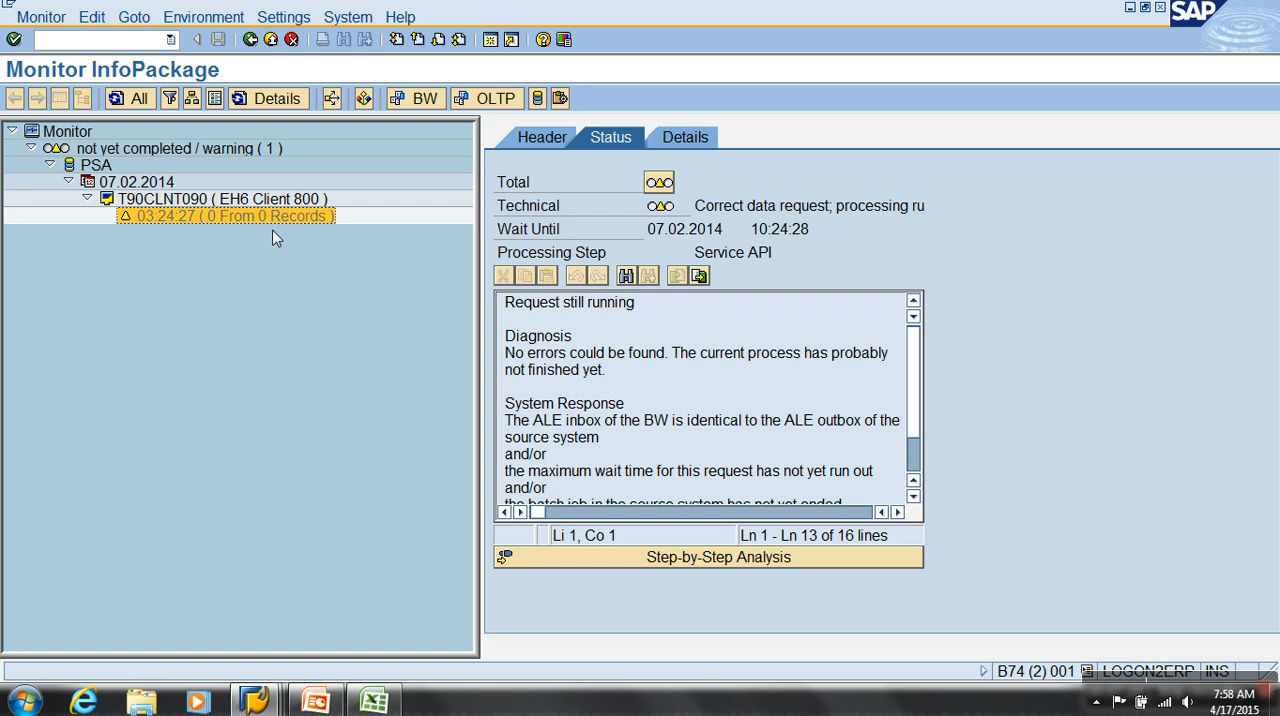
pyautogui.doubleClick(270, 217)
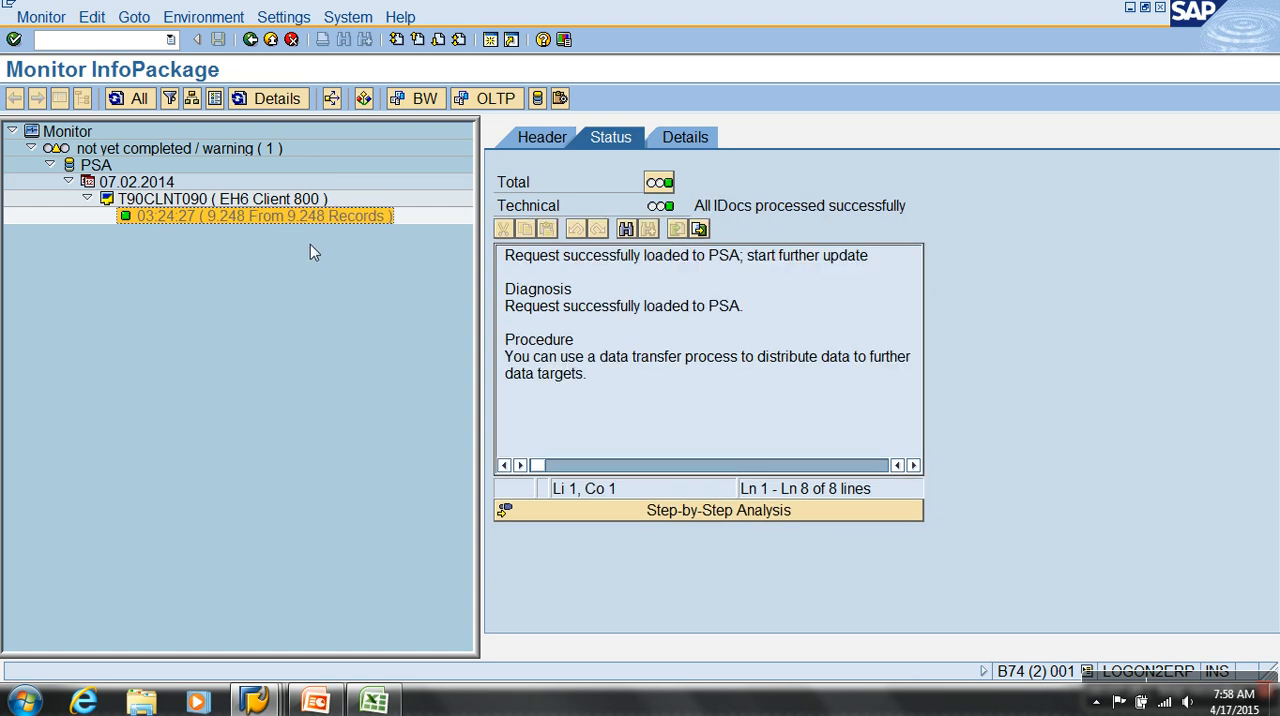
pyautogui.doubleClick(281, 219)
pyautogui.click(271, 41)
# Create a standard Data Transfer Process from DataSource YBW_VBAK_001 to InfoCube ZVBAK and activate it
pyautogui.rightClick(390, 302)
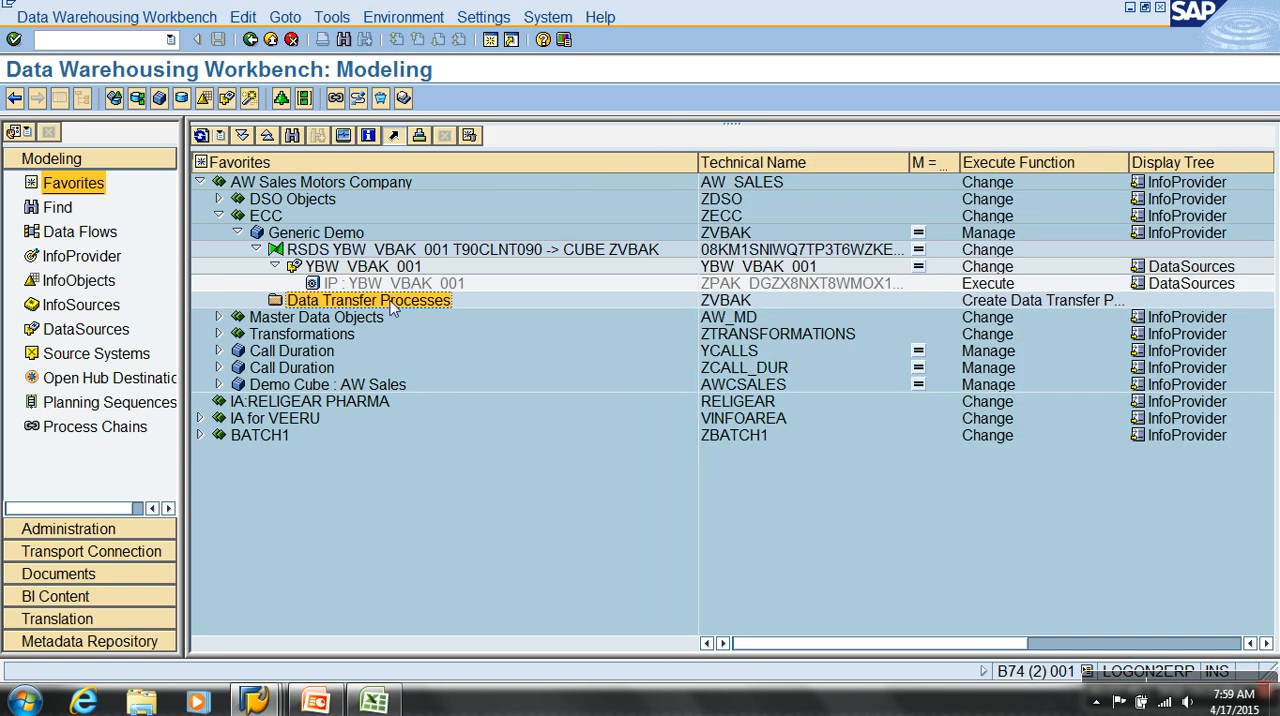
pyautogui.click(460, 320)
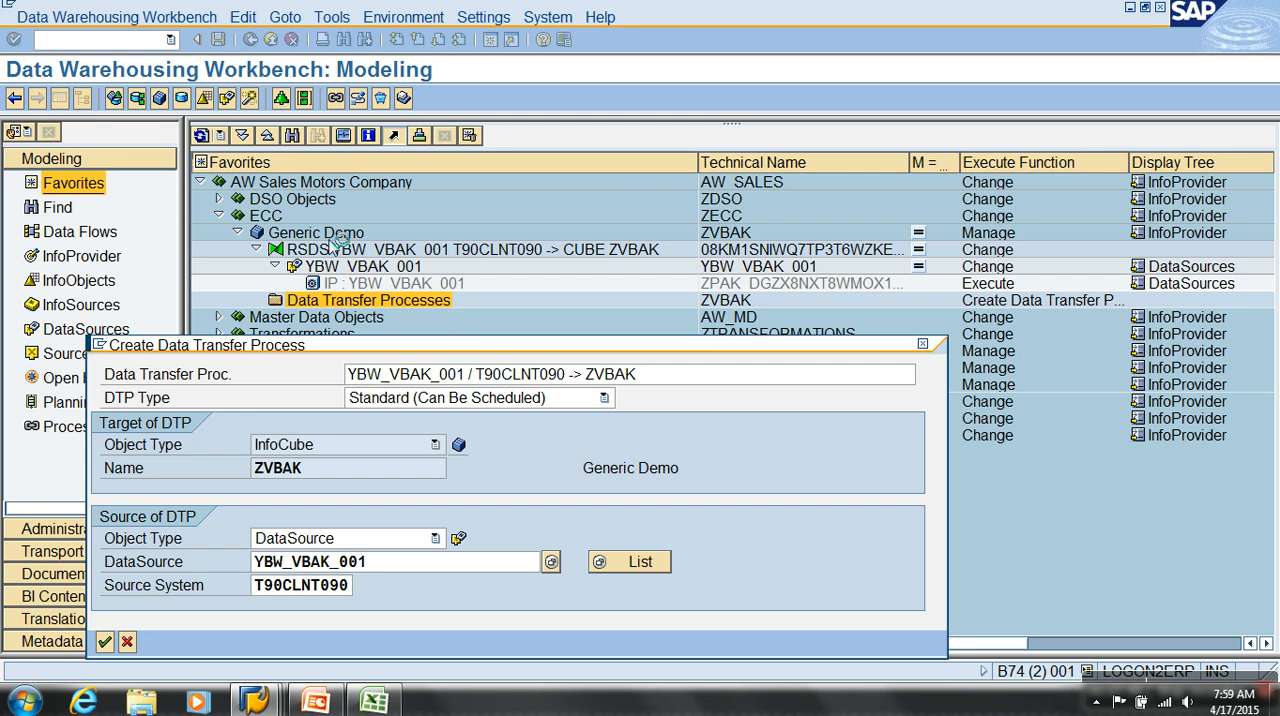
pyautogui.press('Return')
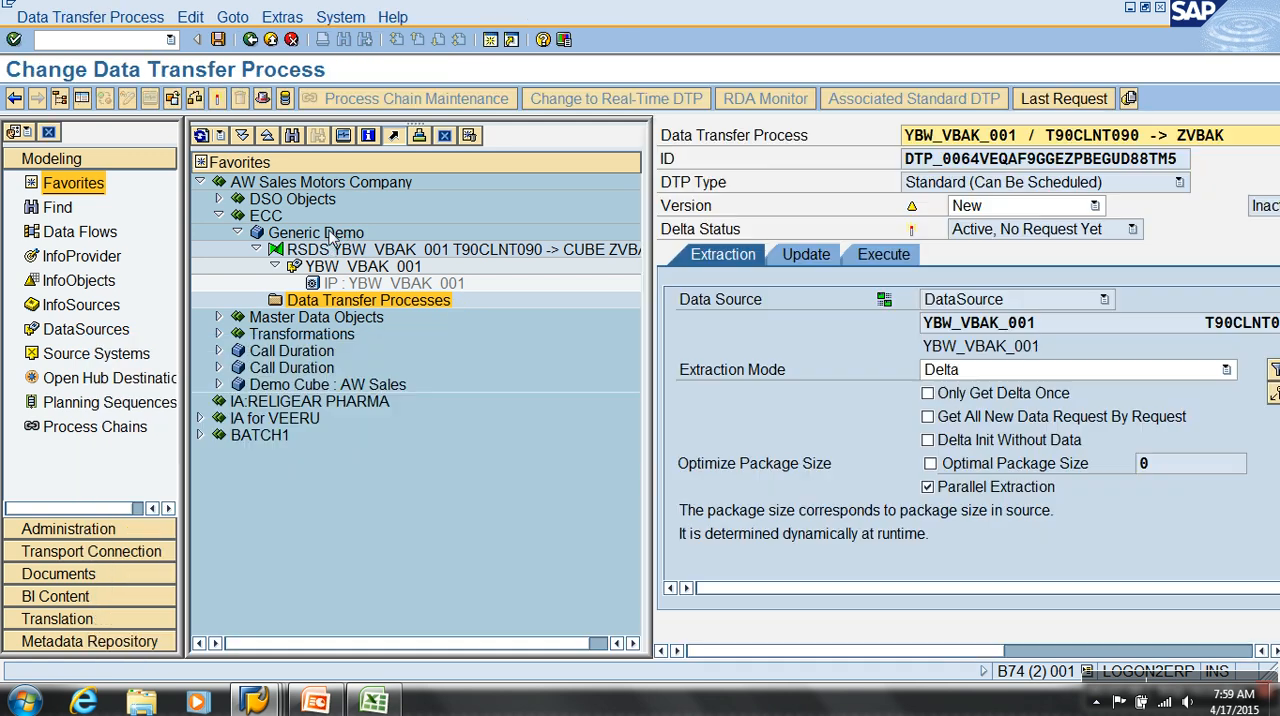
pyautogui.click(217, 100)
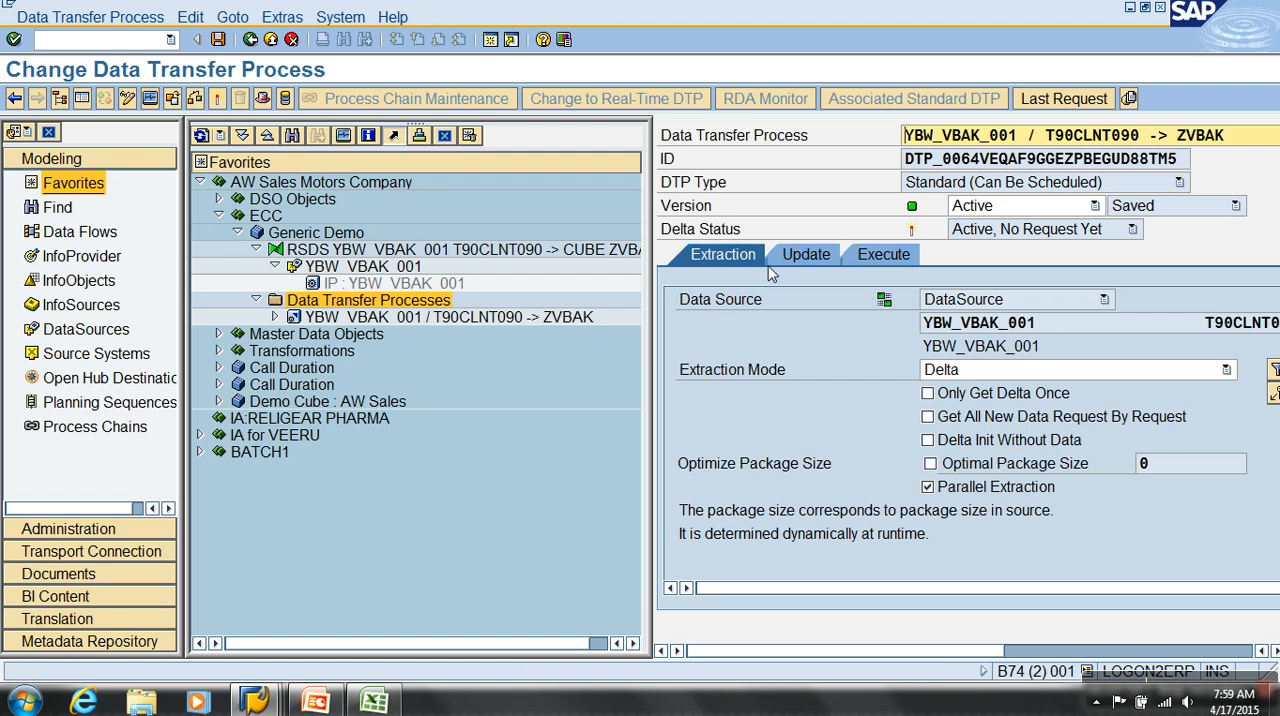
# Execute the Data Transfer Process in an enlarged view and display its request monitor
pyautogui.click(82, 98)
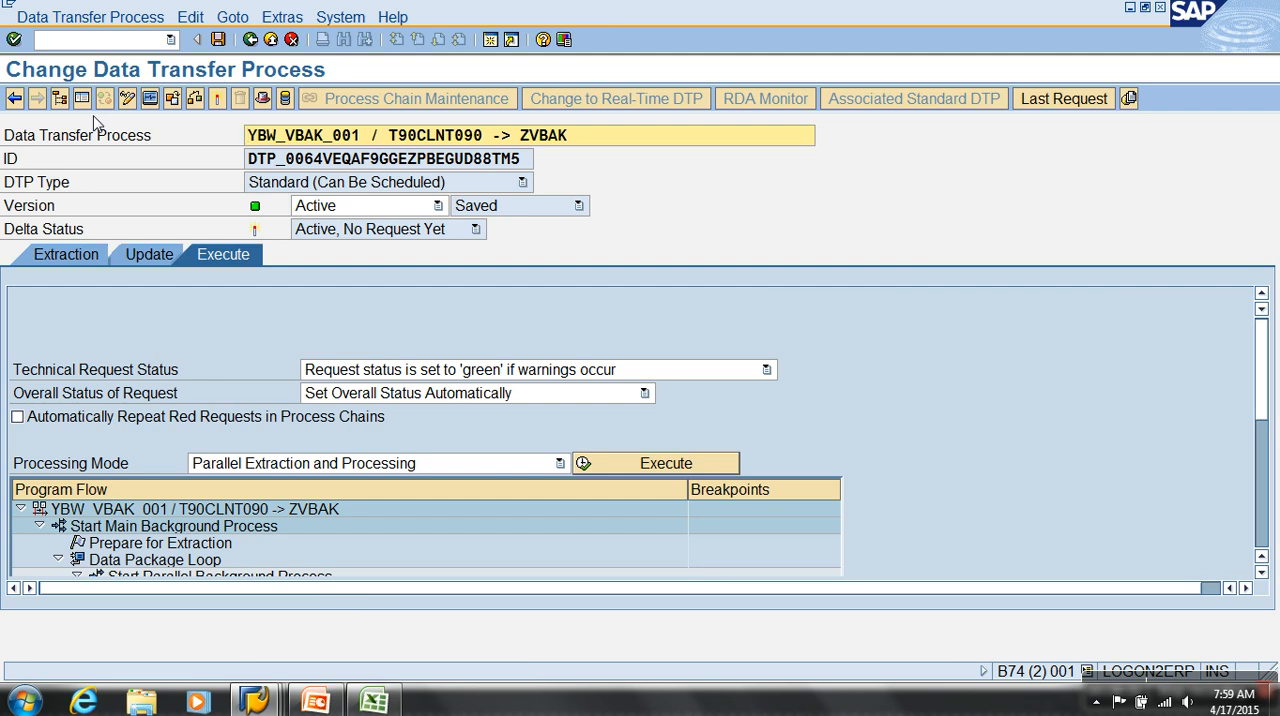
pyautogui.click(685, 465)
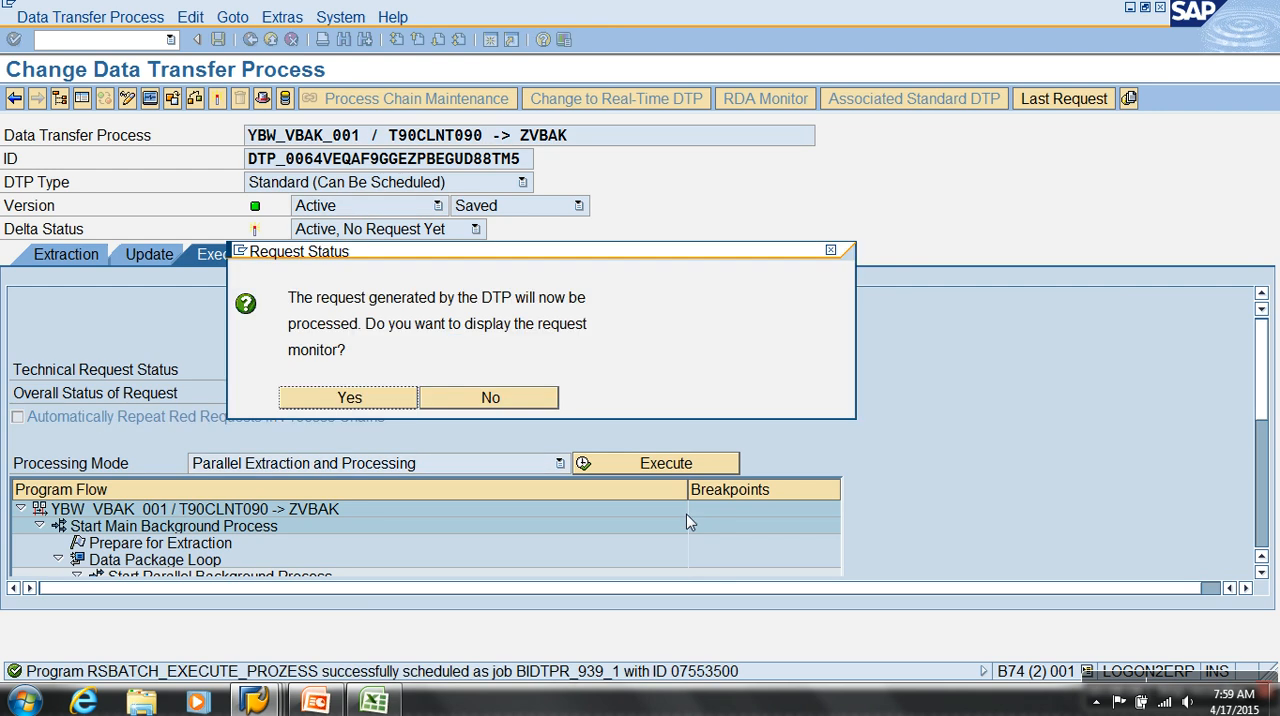
pyautogui.click(370, 392)
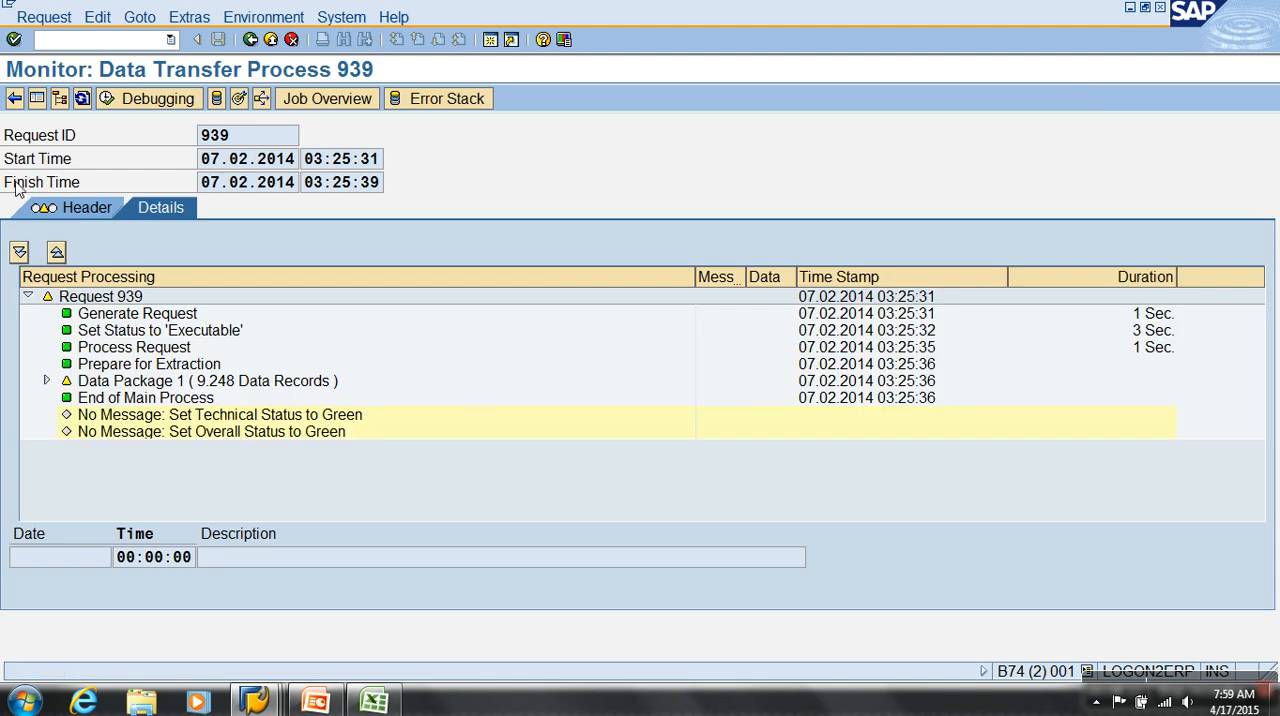
# Refresh the Data Transfer Process monitor repeatedly and expand Data Package 1 to examine the update to InfoCube ZVBAK
pyautogui.click(82, 102)
pyautogui.click(83, 102)
pyautogui.click(83, 102)
pyautogui.click(83, 102)
pyautogui.click(83, 102)
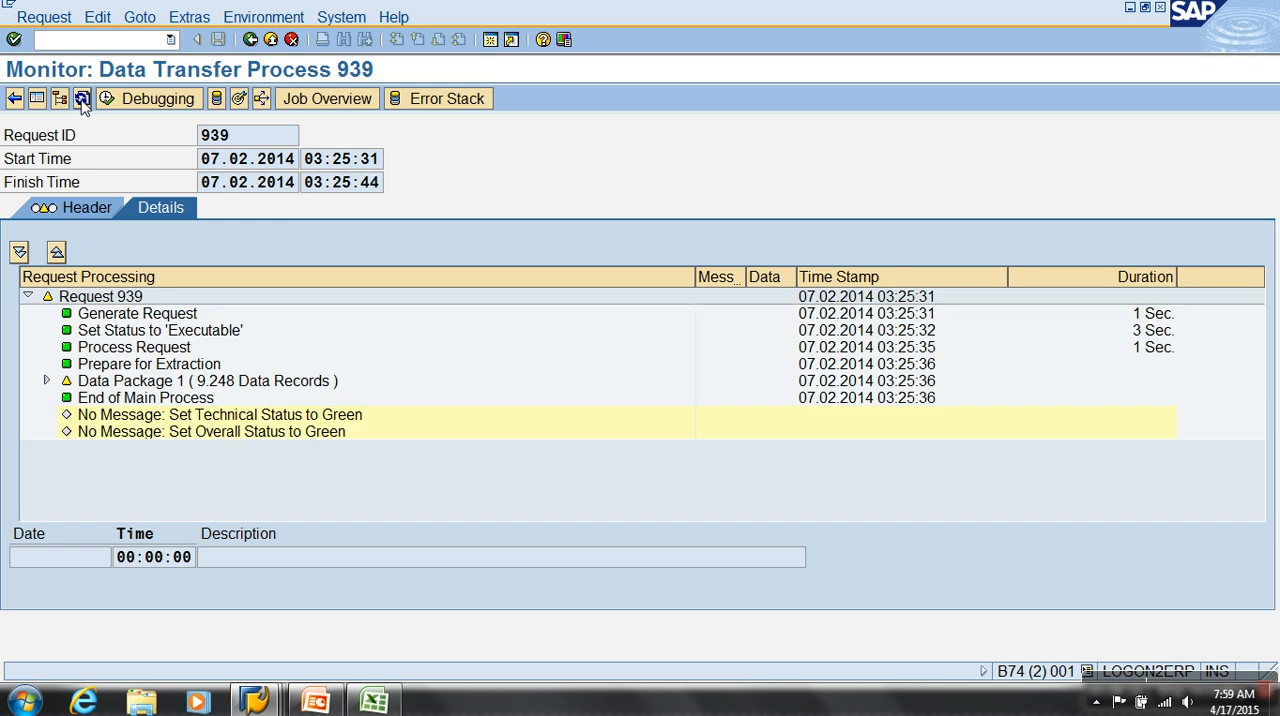
pyautogui.click(83, 102)
pyautogui.click(83, 102)
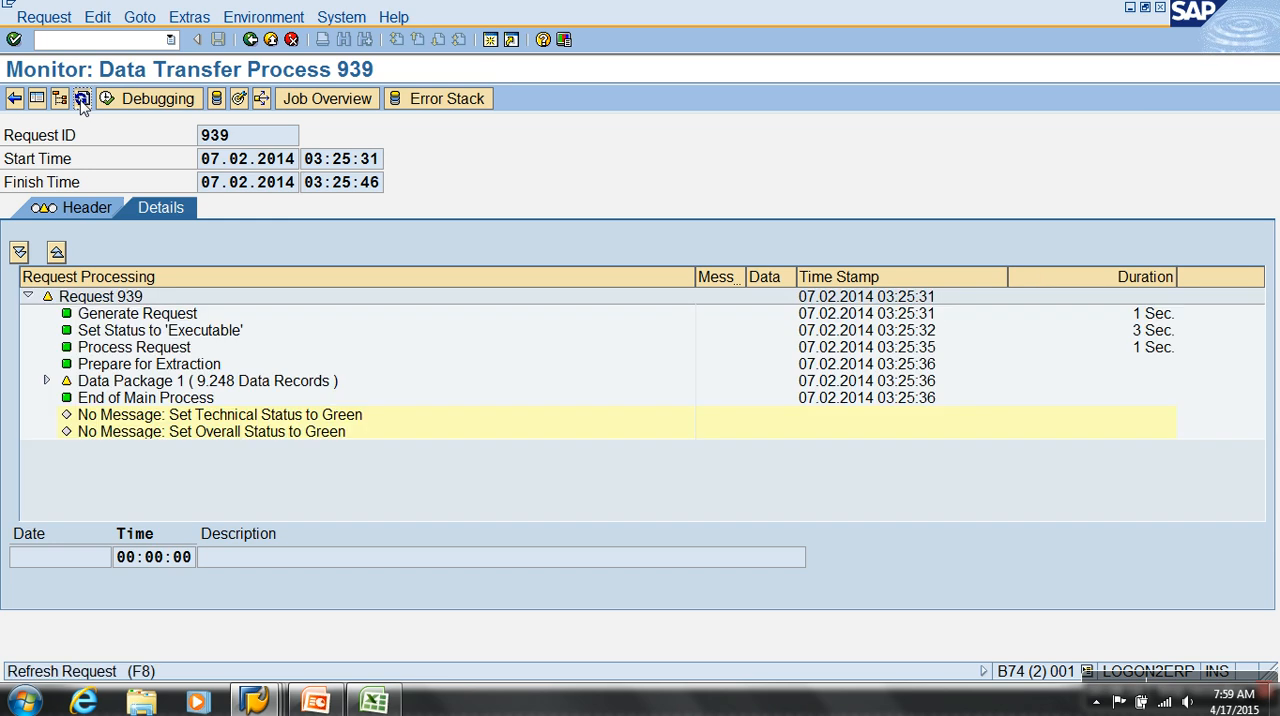
pyautogui.click(82, 102)
pyautogui.click(46, 381)
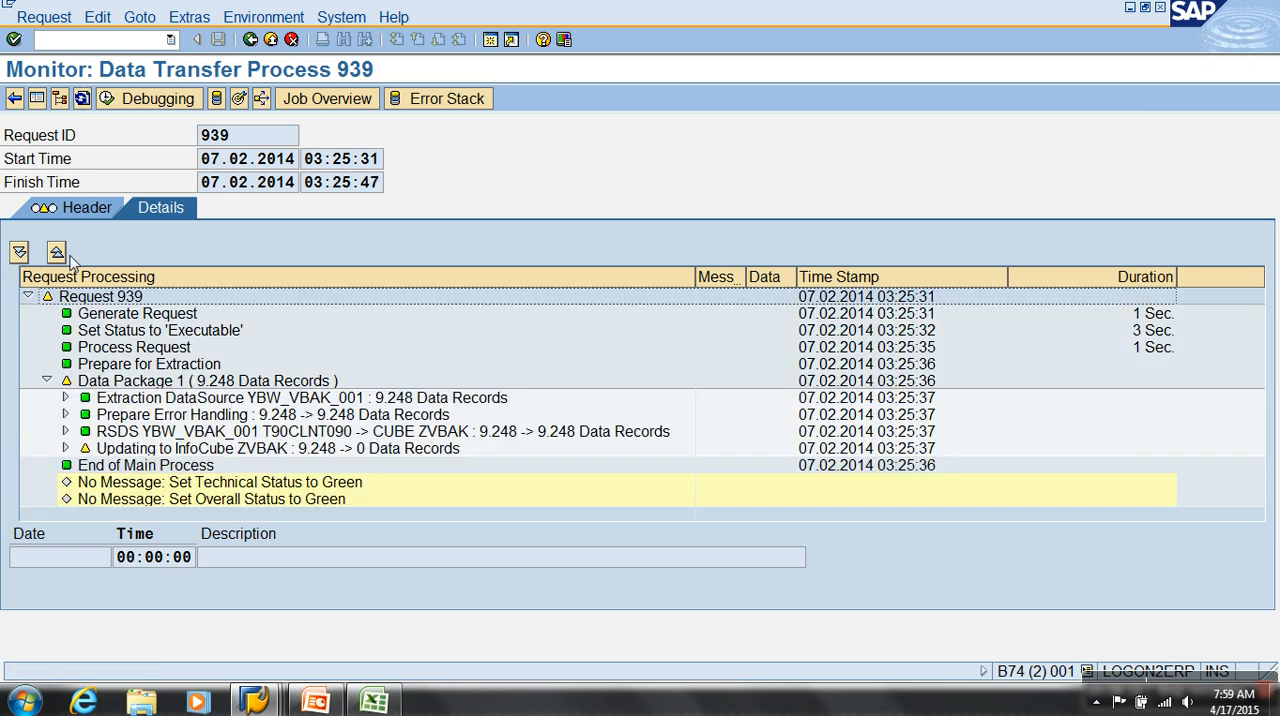
pyautogui.click(82, 99)
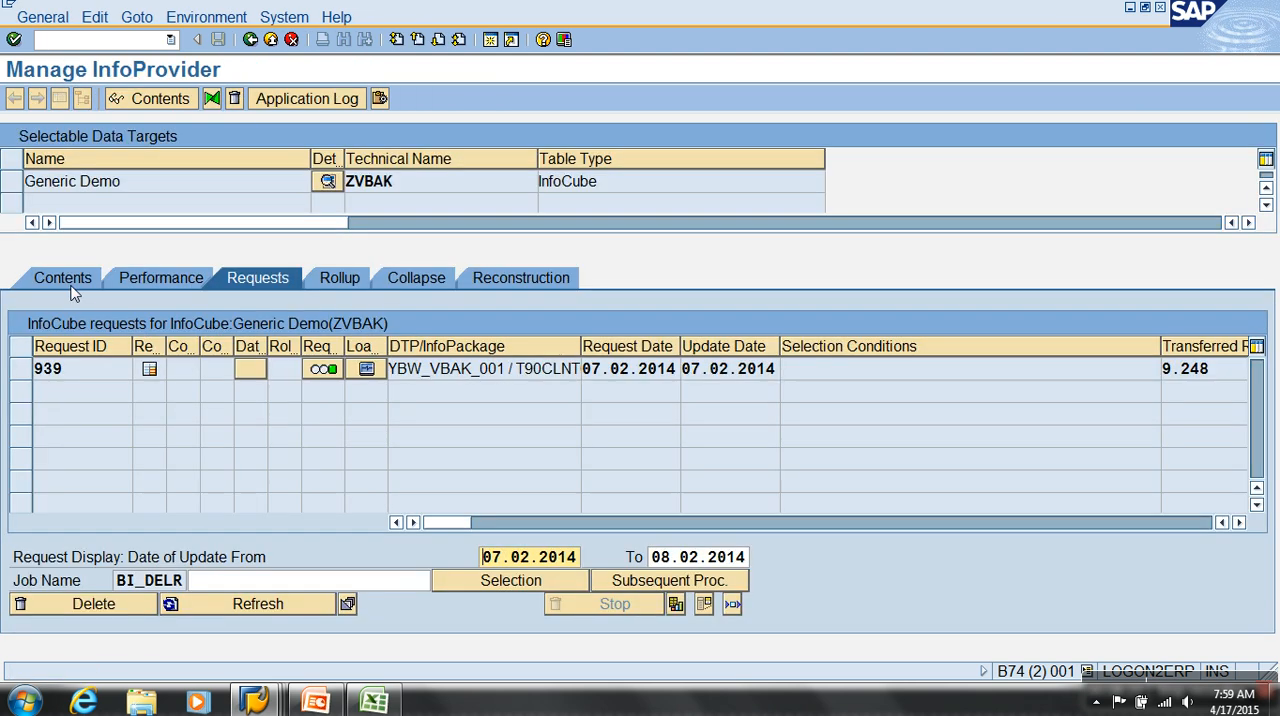
# Open the content selection of InfoCube ZVBAK and limit the output fields to Sales Document, Calendar day, Currency and Net Amount
pyautogui.click(68, 282)
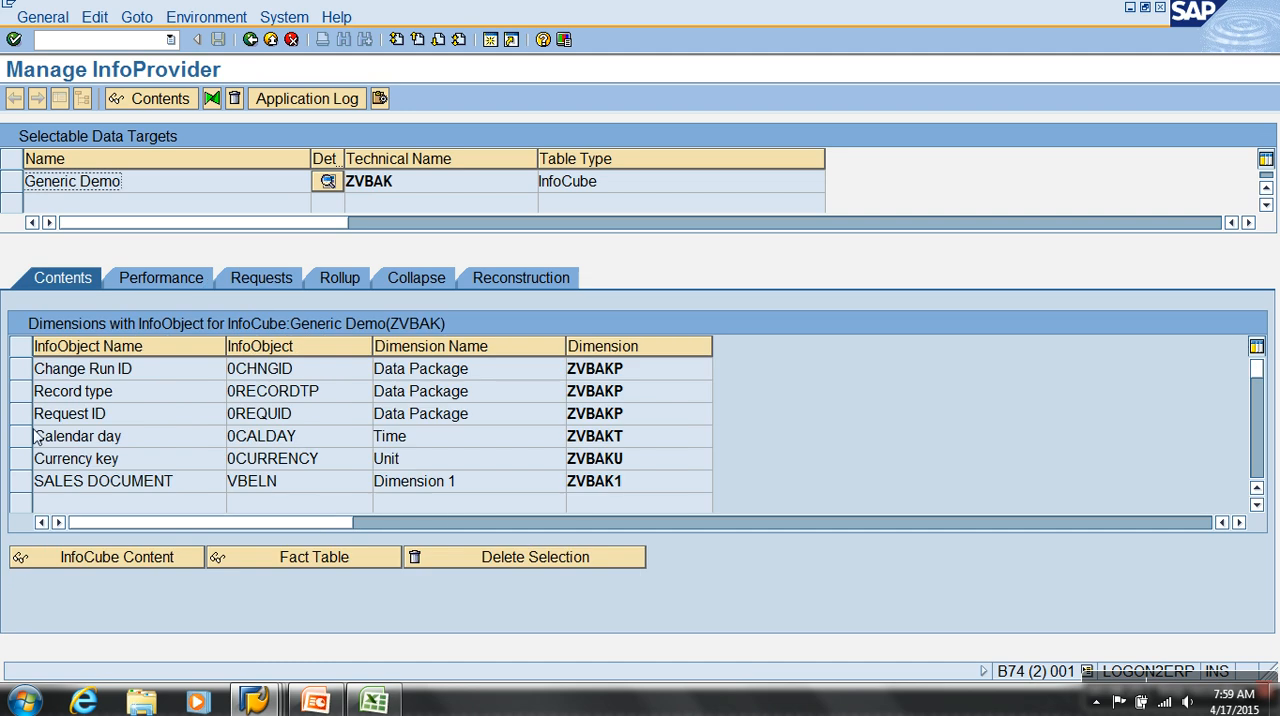
pyautogui.click(121, 556)
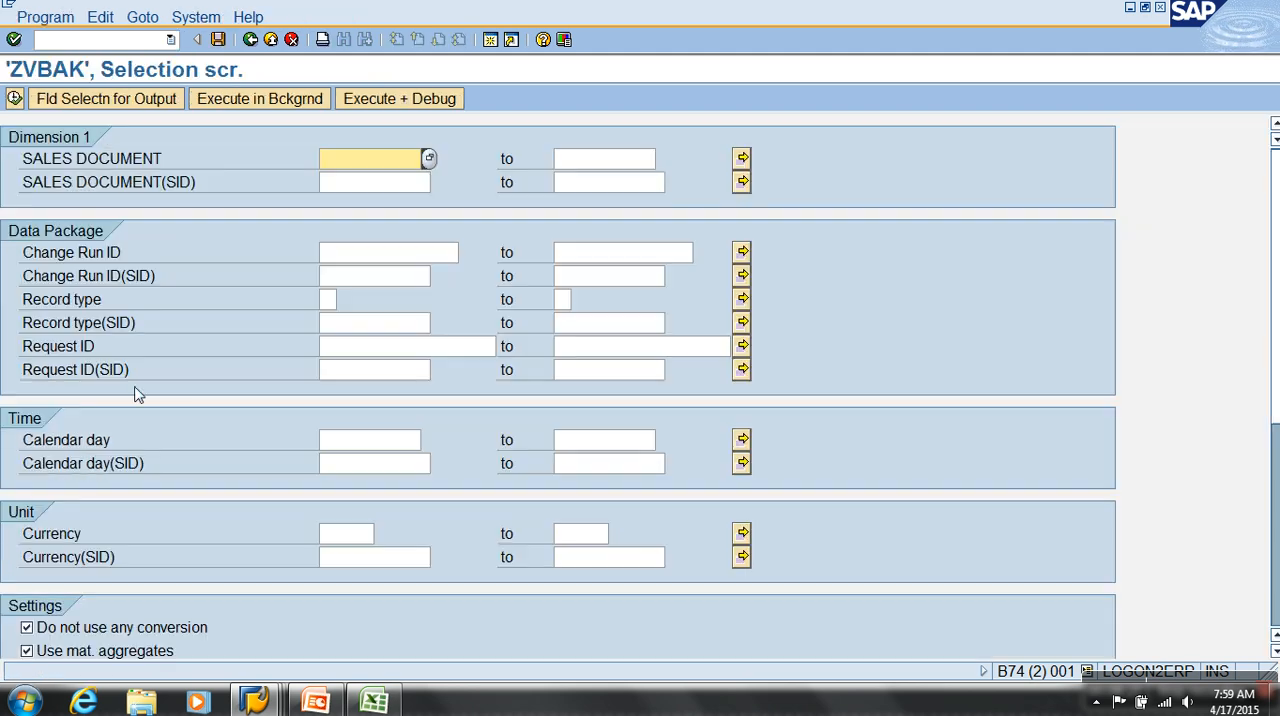
pyautogui.click(106, 99)
pyautogui.click(416, 100)
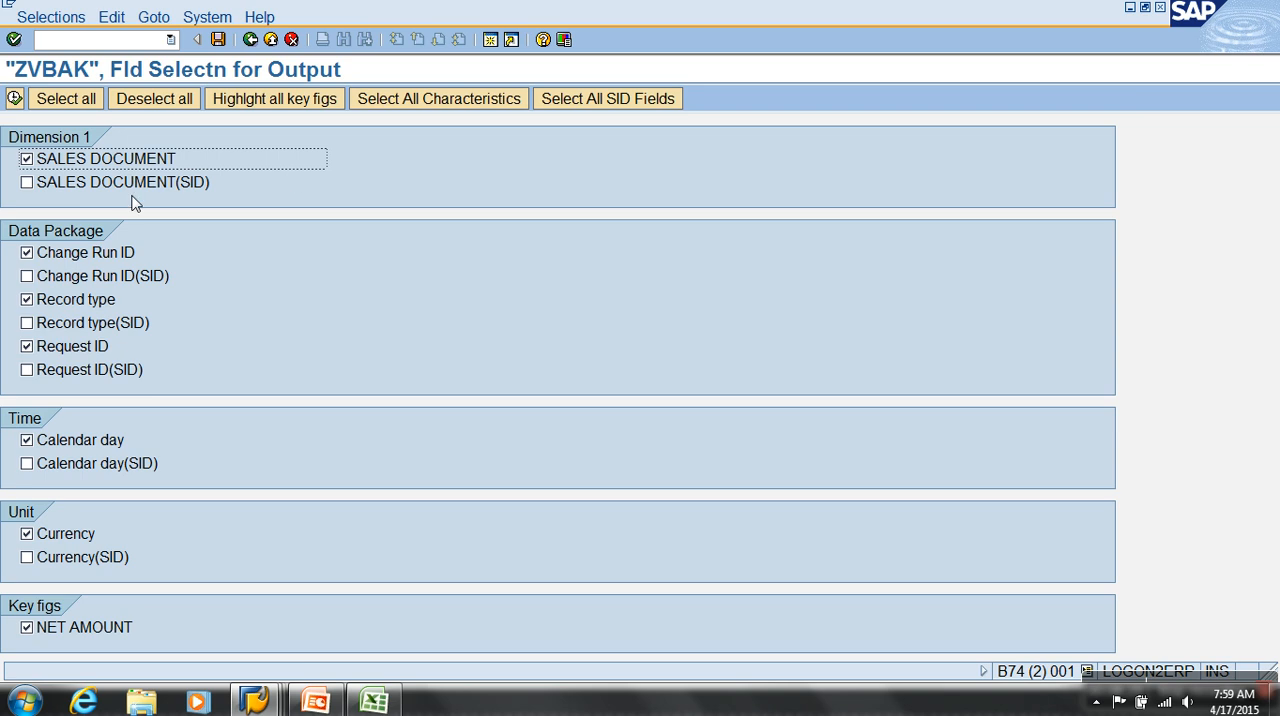
pyautogui.click(82, 253)
pyautogui.click(67, 300)
pyautogui.click(65, 346)
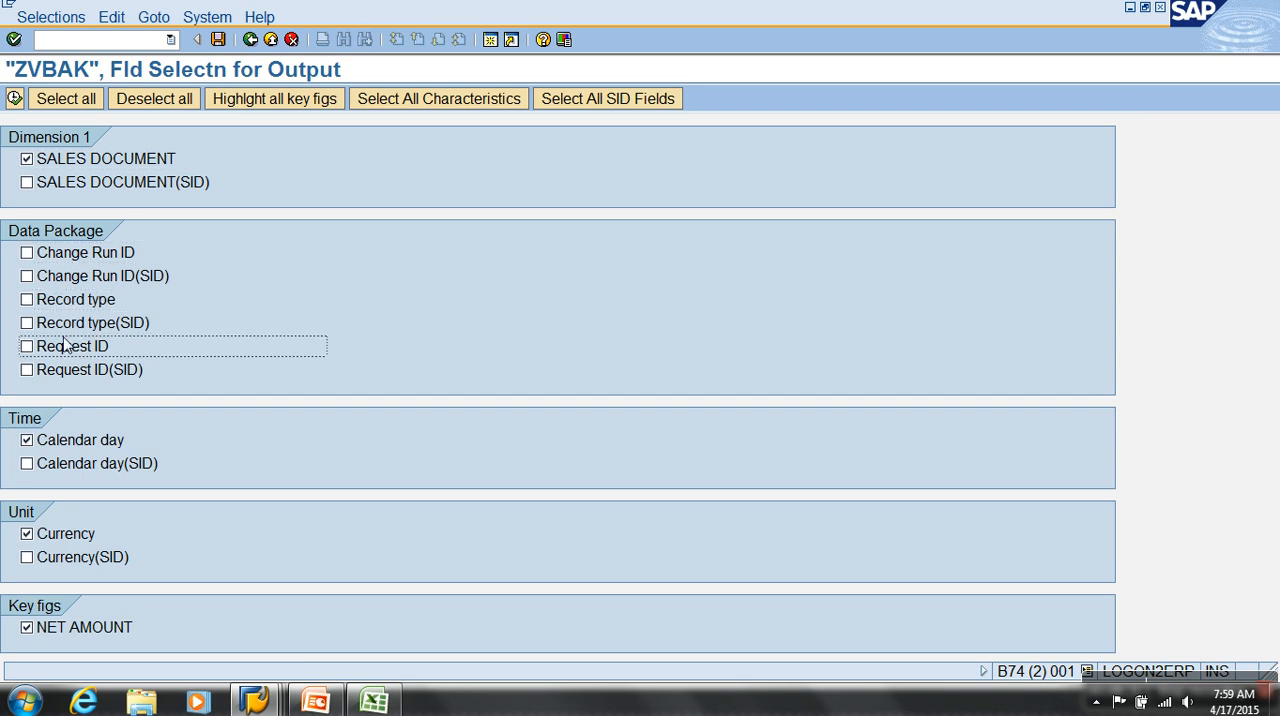
# List the records of InfoCube ZVBAK with the selected fields and examine the VBELN, 0CALDAY, Currency and NETWR columns
pyautogui.click(14, 98)
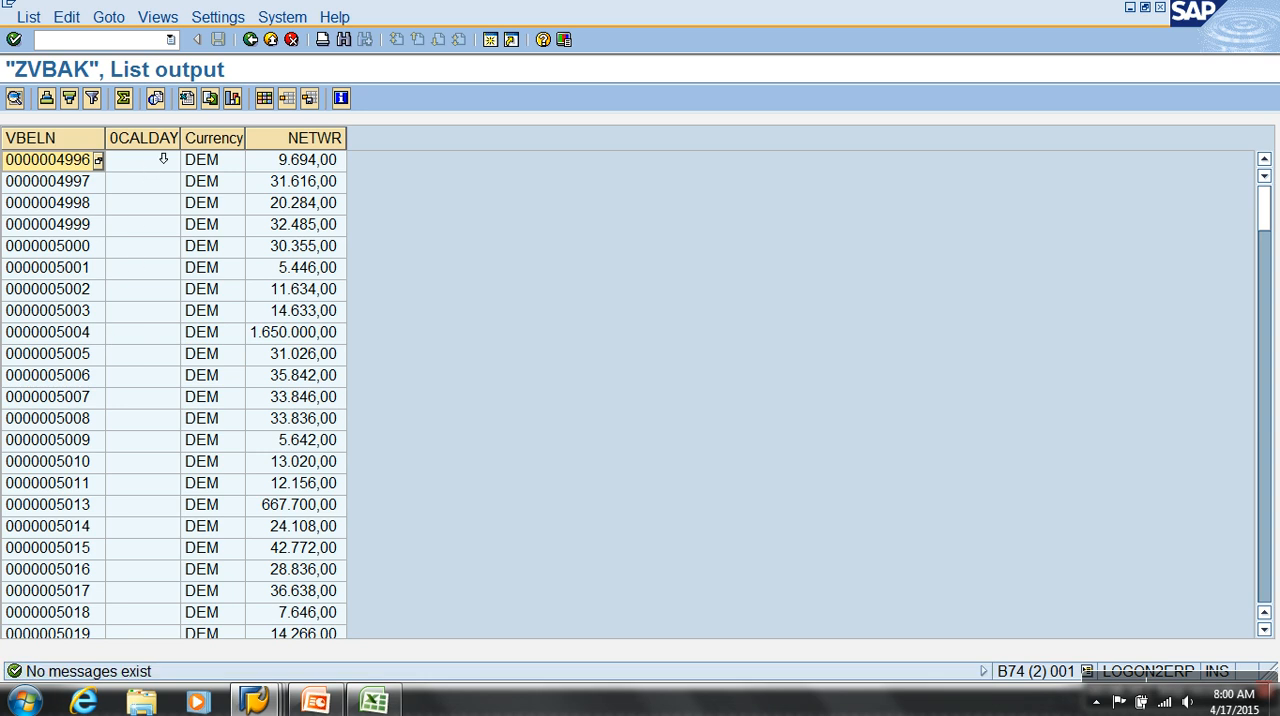
pyautogui.click(163, 156)
pyautogui.scroll(-10, 152, 224)
pyautogui.scroll(12, 150, 225)
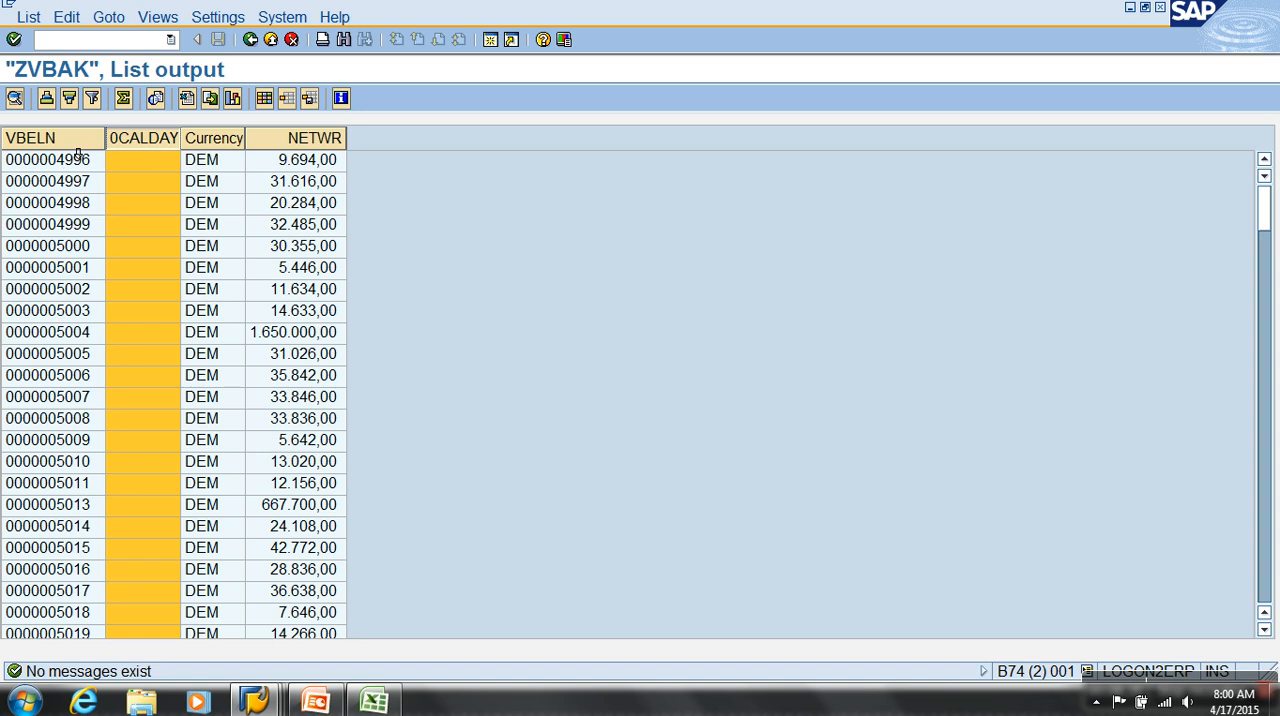
pyautogui.click(78, 150)
pyautogui.click(229, 140)
pyautogui.click(305, 142)
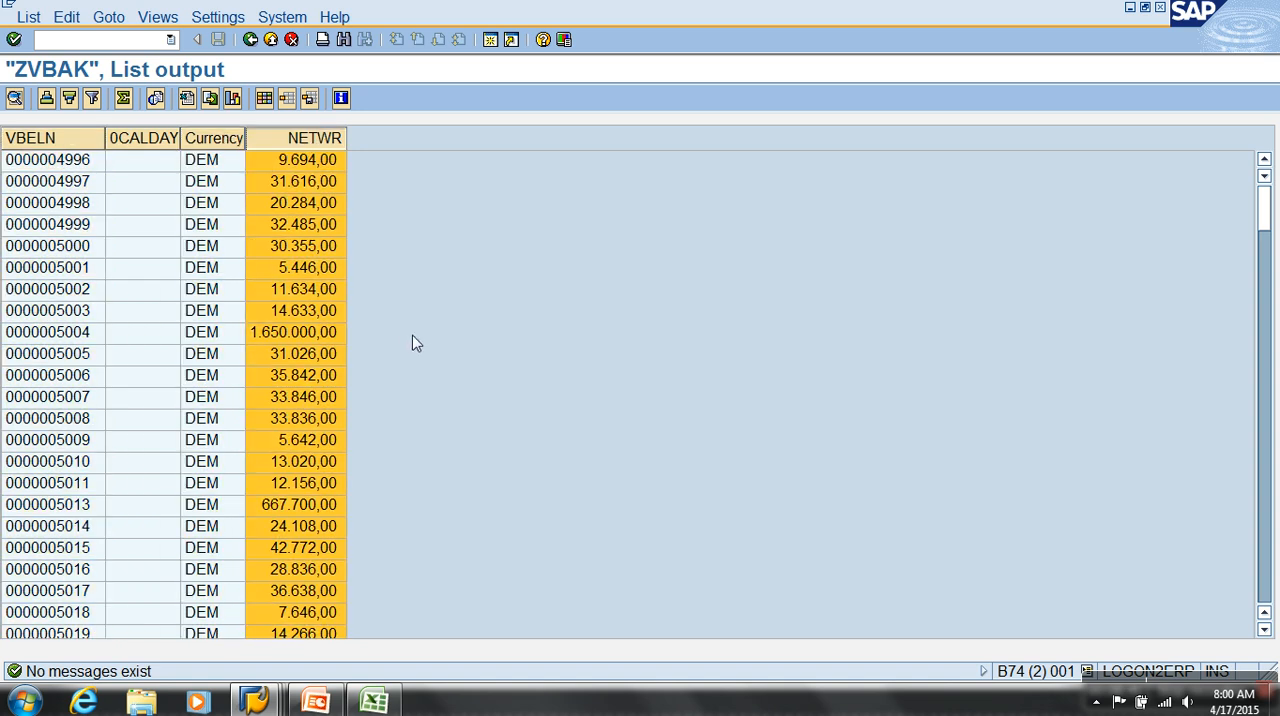